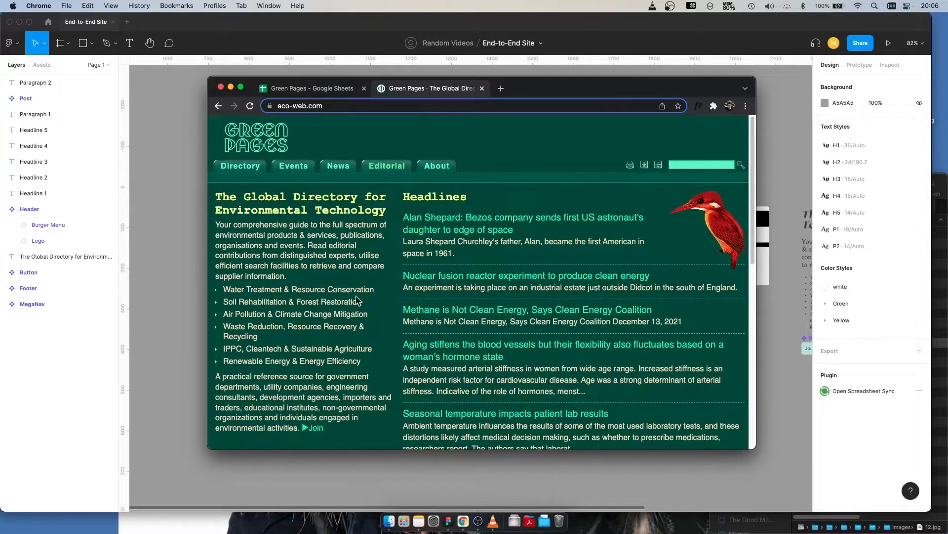
Step: Switch to the Figma design file and check the text styles applied to the Headline 1 and Headline 3 samples
{"action": "left_click", "coordinate": [780, 171]}
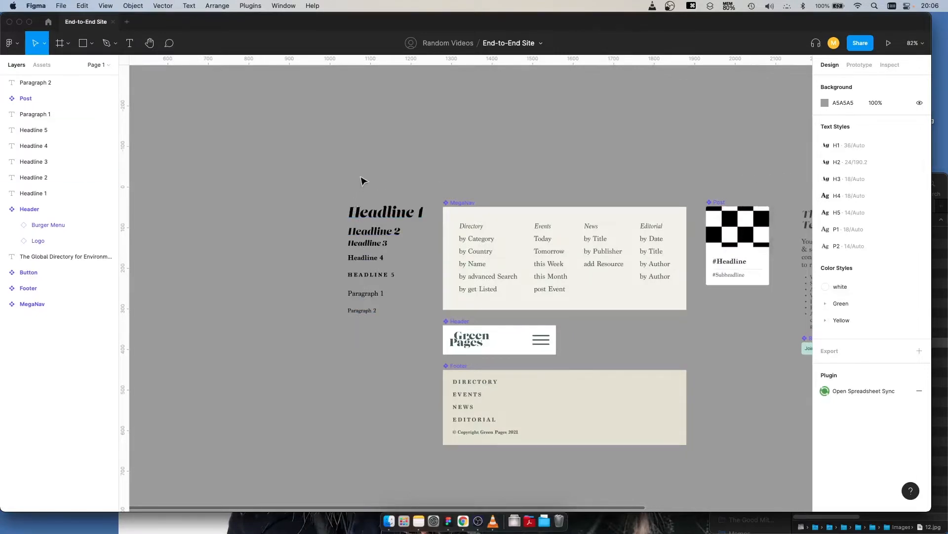
{"action": "left_click", "coordinate": [361, 211]}
{"action": "left_click", "coordinate": [356, 243]}
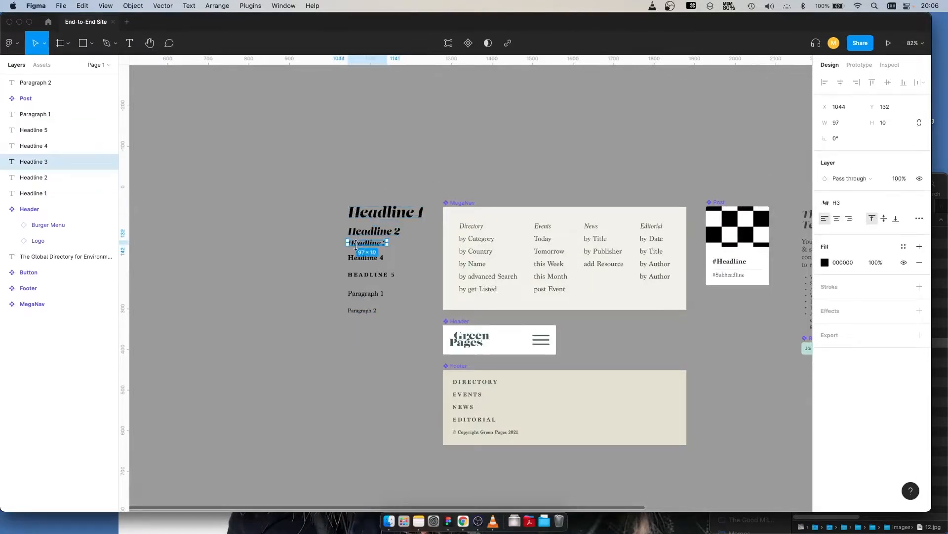
{"action": "left_click", "coordinate": [361, 213]}
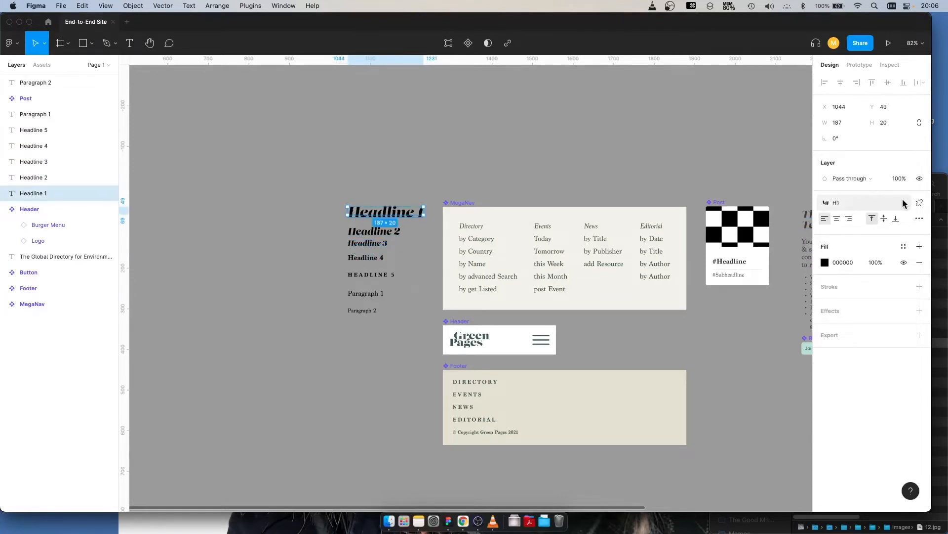
{"action": "left_click", "coordinate": [265, 122]}
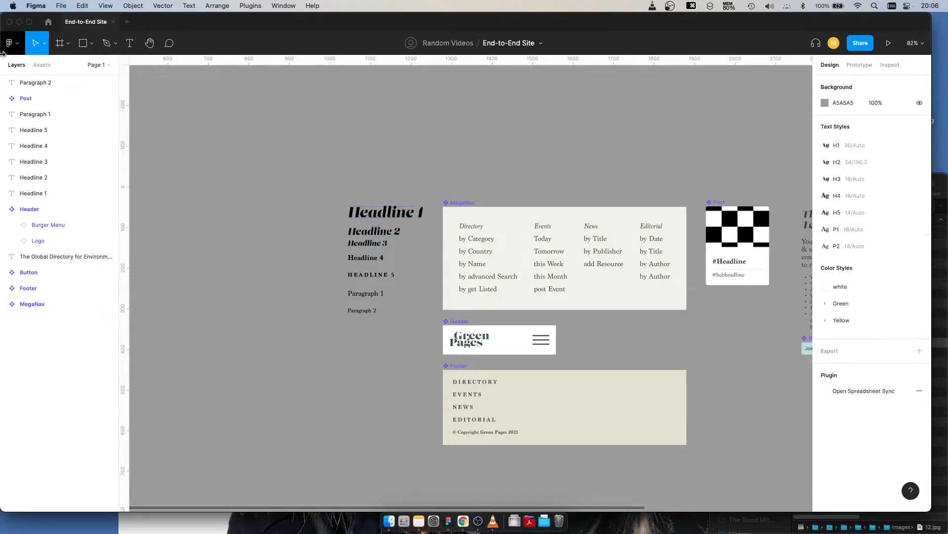
Step: Add a text box about 304 × 120 containing "asdfasdf" above the headline samples
{"action": "left_click", "coordinate": [129, 43]}
{"action": "left_click_drag", "start_coordinate": [232, 144], "coordinate": [355, 192]}
{"action": "type", "text": "asdfasdf"}
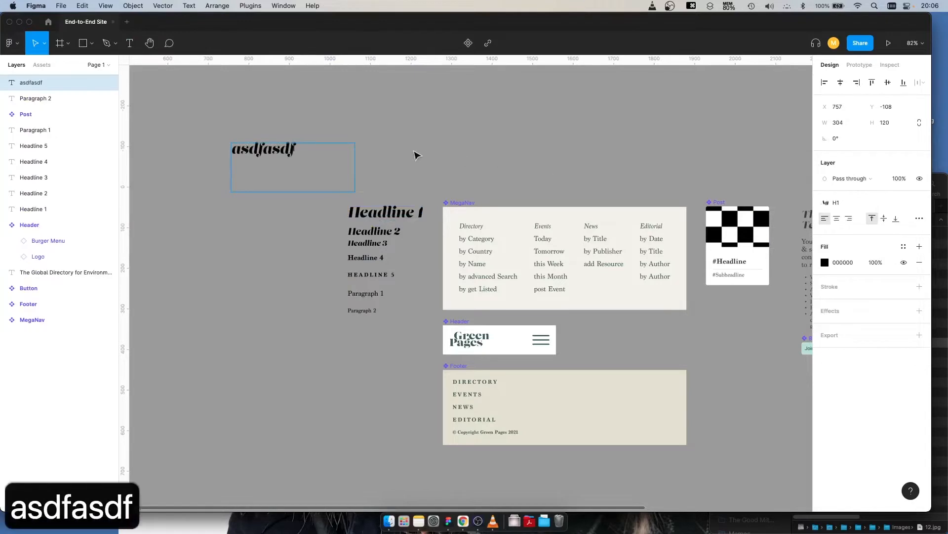
{"action": "key", "text": "Escape"}
{"action": "key", "text": "Escape"}
Step: Detach the H1 style from the "asdfasdf" text and set its font to Mada Medium at size 96
{"action": "left_click", "coordinate": [278, 155]}
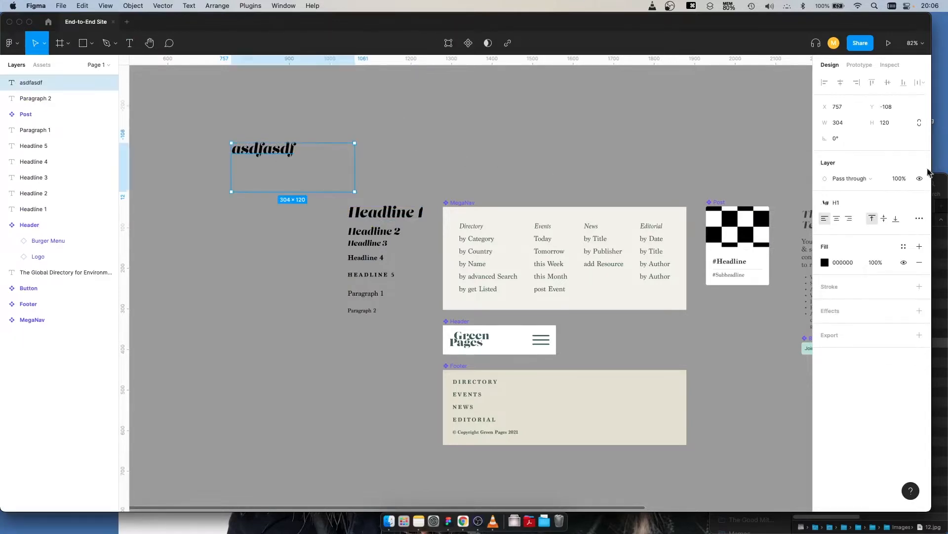
{"action": "left_click", "coordinate": [393, 127]}
{"action": "left_click", "coordinate": [257, 153]}
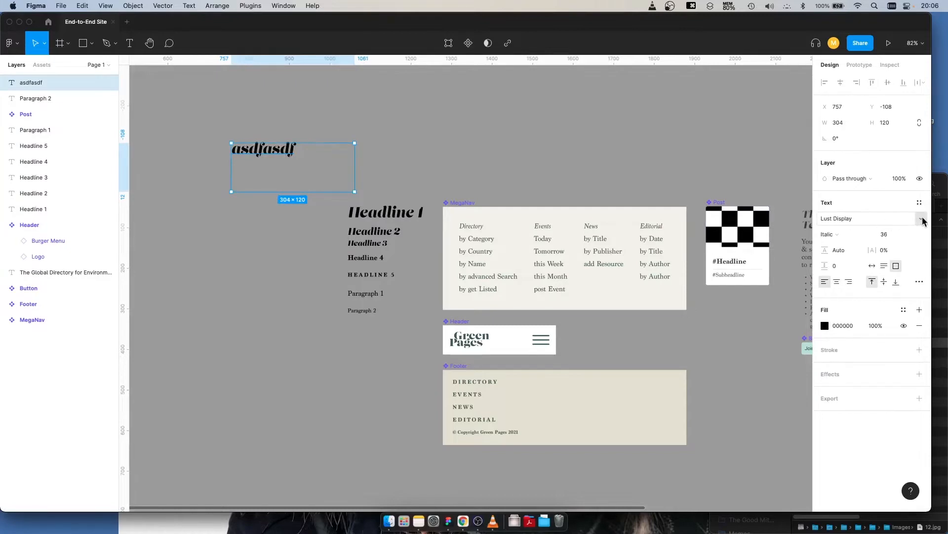
{"action": "left_click", "coordinate": [884, 219]}
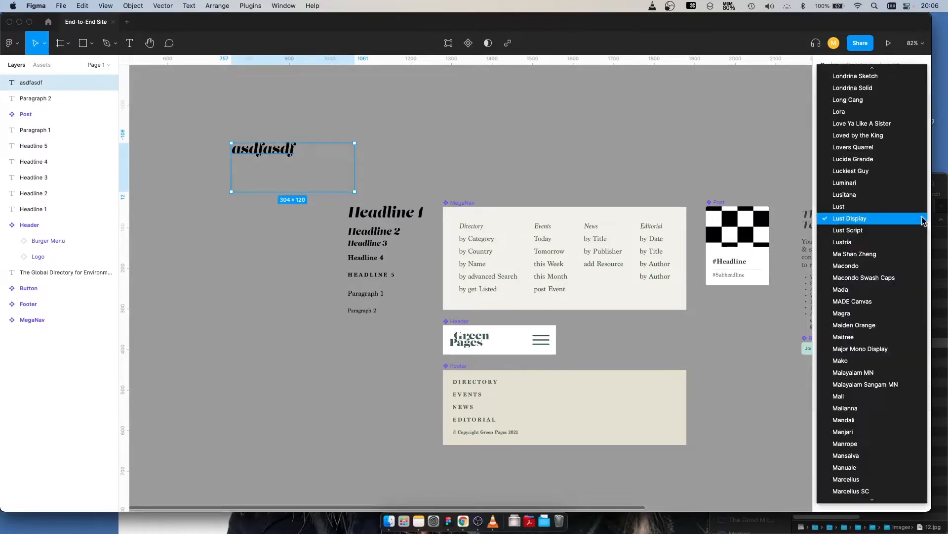
{"action": "left_click", "coordinate": [860, 289]}
{"action": "left_click", "coordinate": [860, 234]}
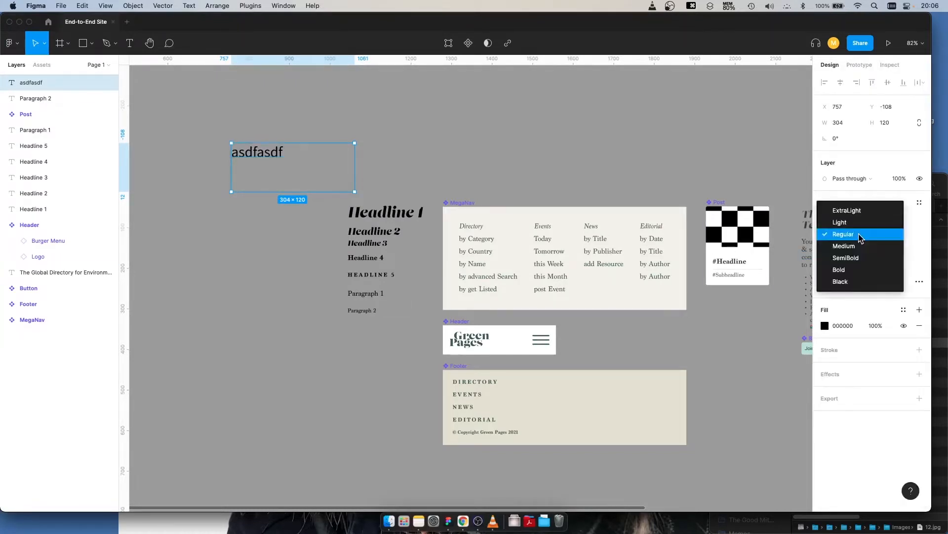
{"action": "left_click", "coordinate": [859, 247]}
{"action": "left_click", "coordinate": [911, 238]}
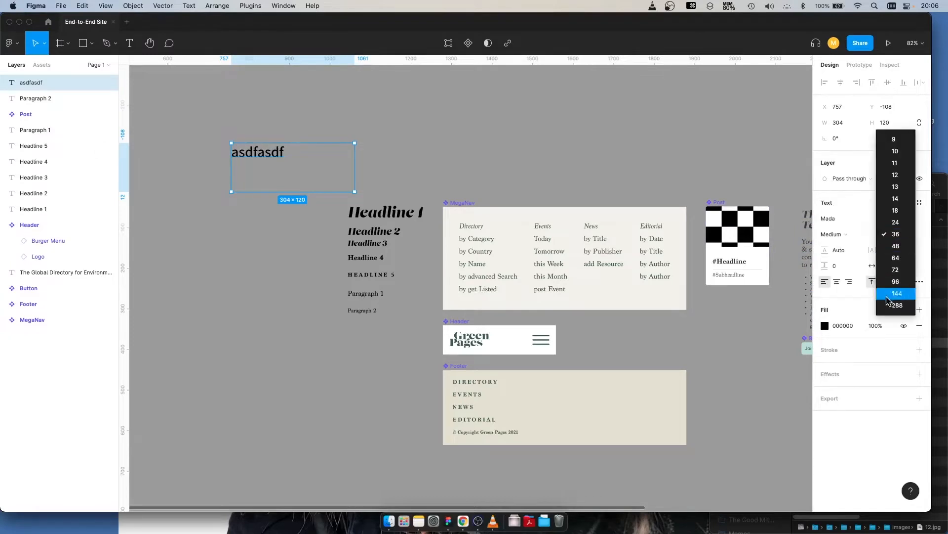
{"action": "left_click", "coordinate": [889, 276]}
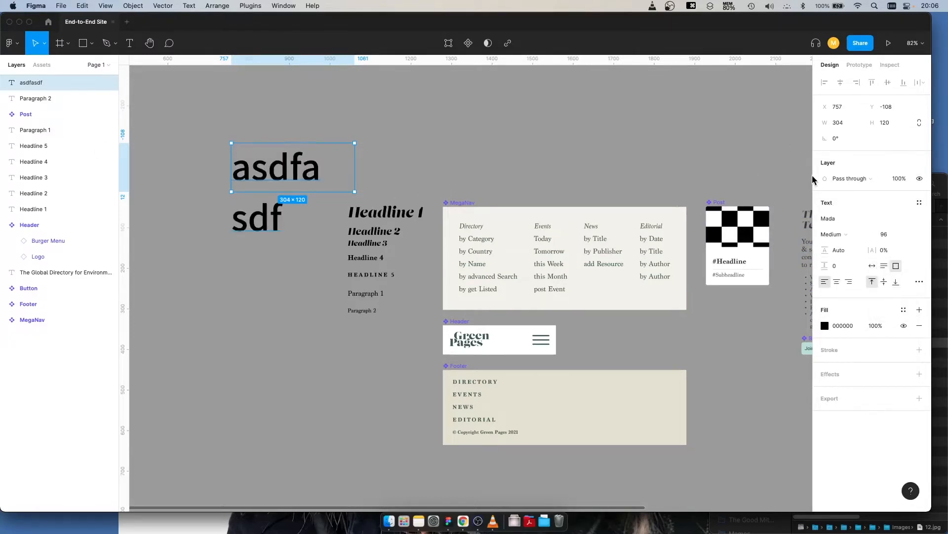
Step: Start a new text style from the "asdfasdf" text, cancel it, and delete the text box
{"action": "left_click", "coordinate": [919, 202]}
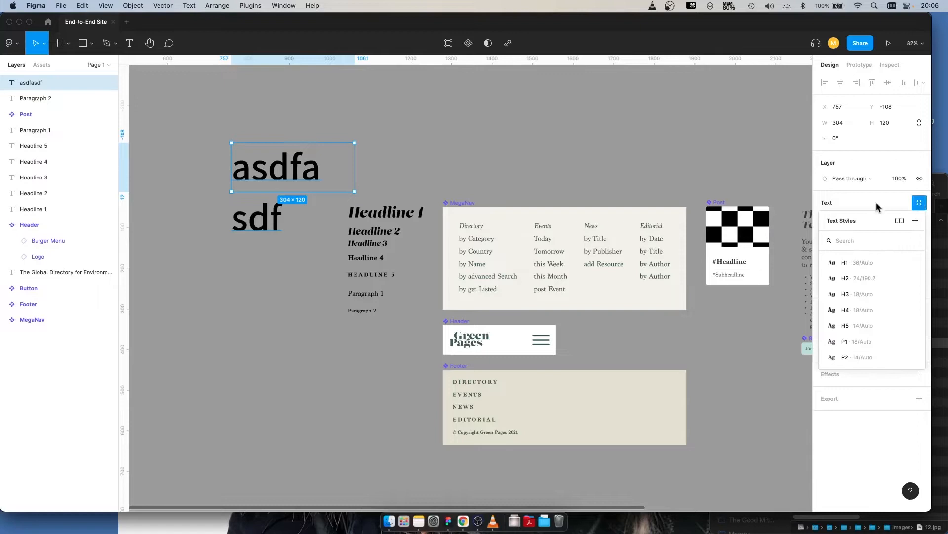
{"action": "left_click", "coordinate": [916, 220]}
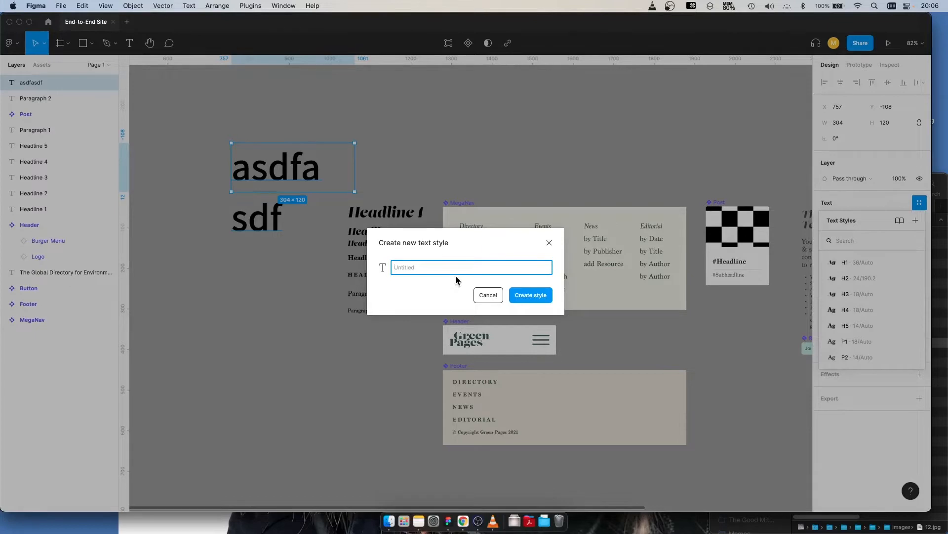
{"action": "left_click", "coordinate": [490, 299]}
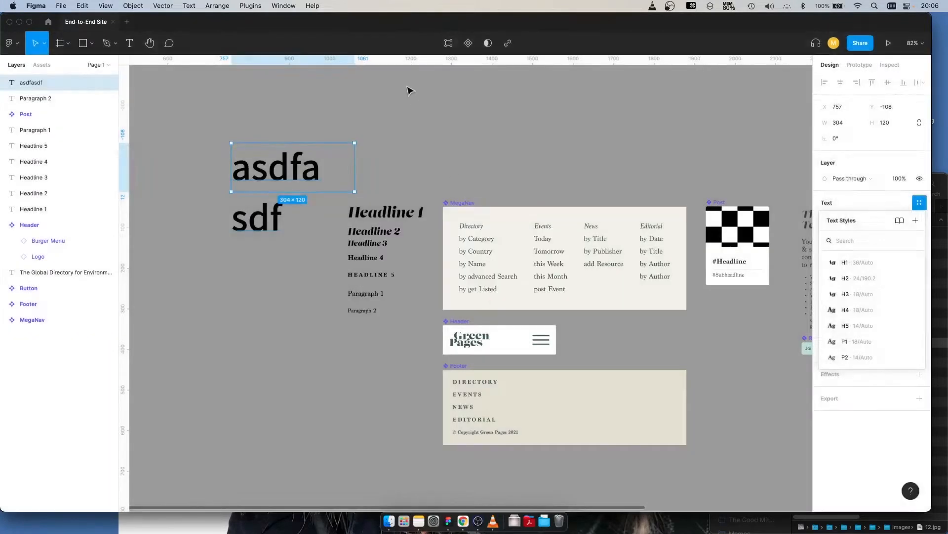
{"action": "left_click", "coordinate": [408, 88]}
{"action": "left_click", "coordinate": [278, 173]}
{"action": "key", "text": "Delete"}
Step: Look over the headline and paragraph samples together and expand the Green and Yellow colour style groups to view their shades
{"action": "left_click_drag", "start_coordinate": [391, 169], "coordinate": [320, 347]}
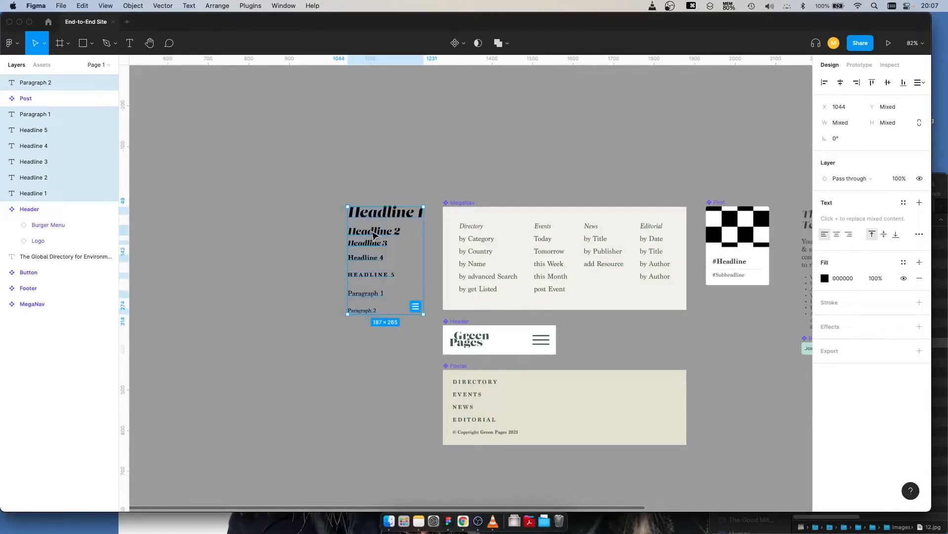
{"action": "left_click", "coordinate": [414, 162]}
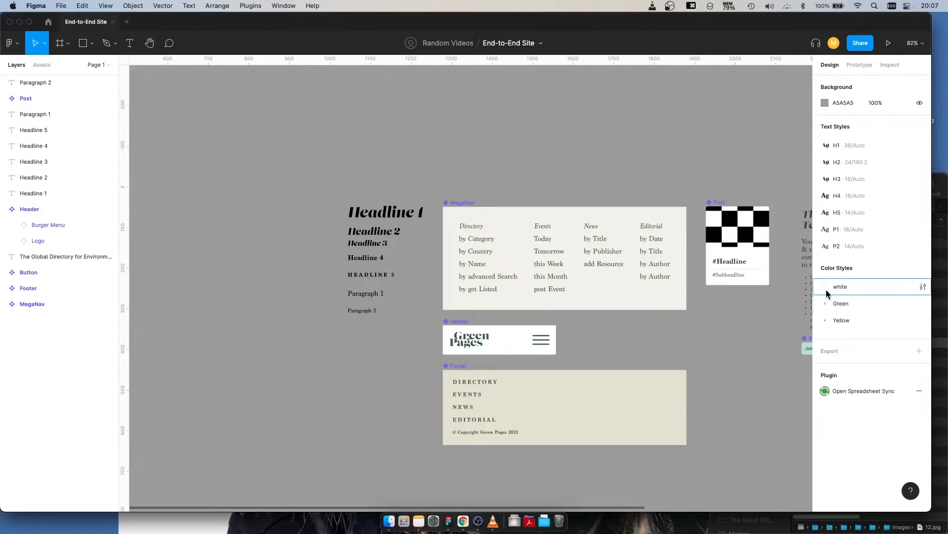
{"action": "left_click", "coordinate": [823, 305]}
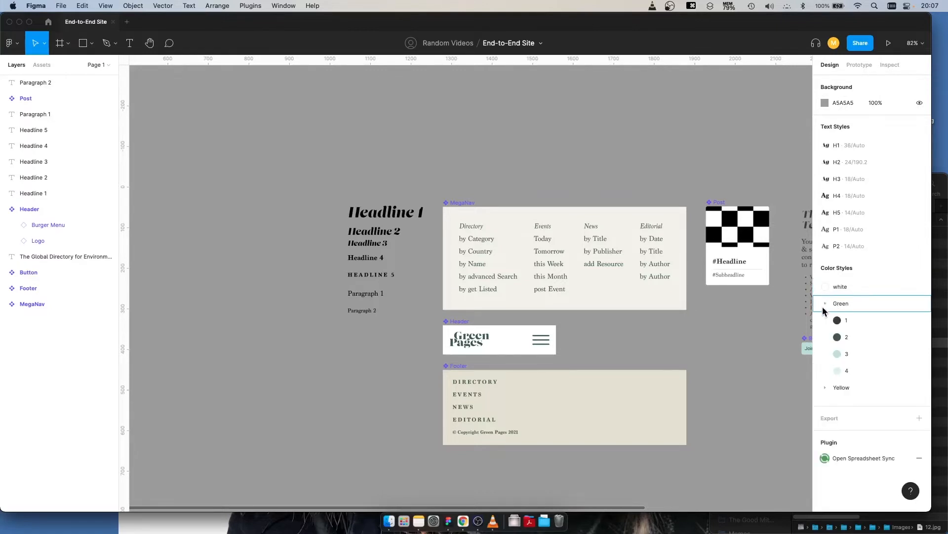
{"action": "left_click", "coordinate": [837, 388]}
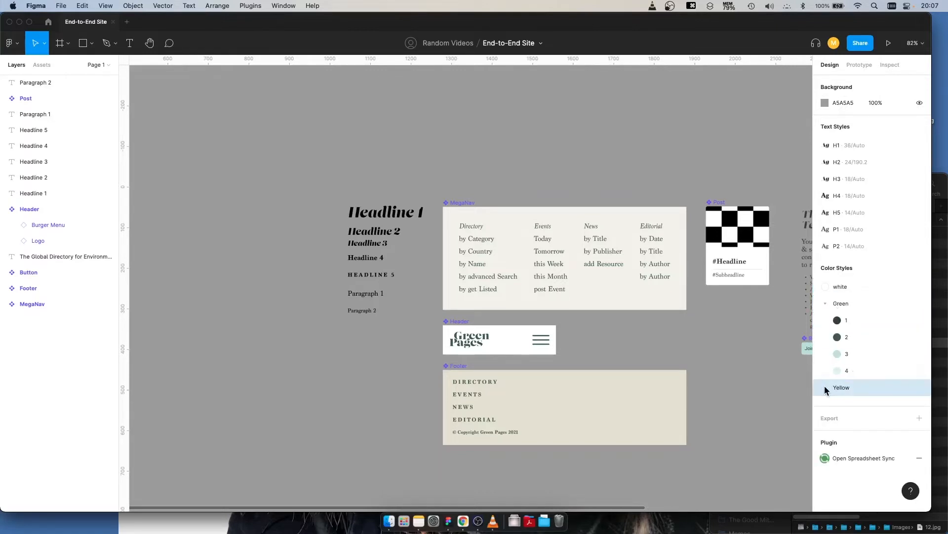
{"action": "left_click", "coordinate": [826, 388]}
{"action": "scroll", "coordinate": [857, 356], "scroll_direction": "down", "scroll_amount": 3}
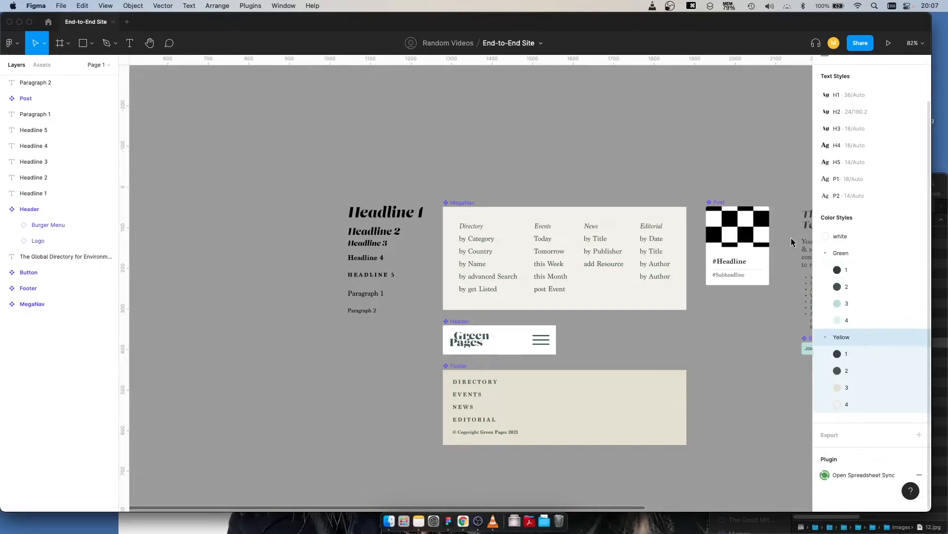
{"action": "left_click", "coordinate": [541, 156]}
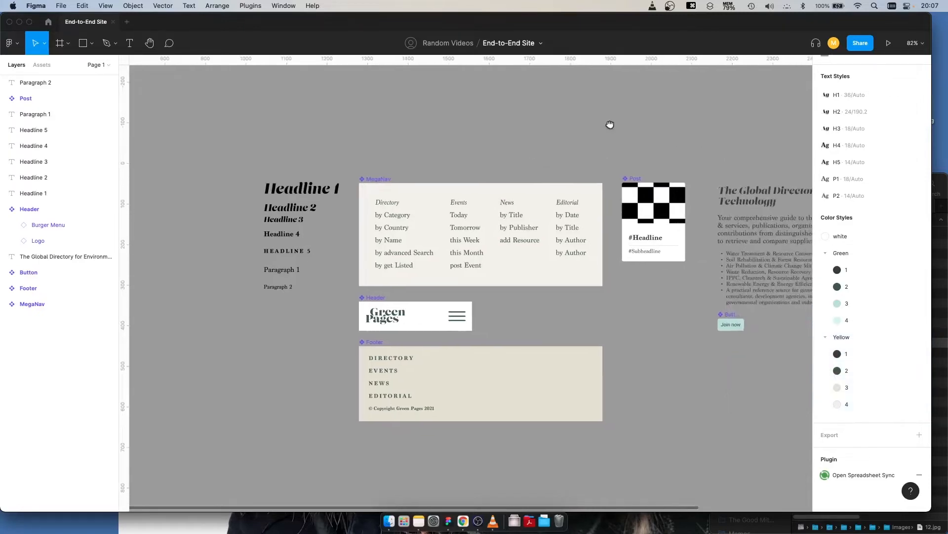
Step: Examine the MegaNav, Header, Footer, Post and Button components and compare them with the eco-web.com page in Chrome
{"action": "scroll", "coordinate": [610, 123], "scroll_direction": "right", "scroll_amount": 4}
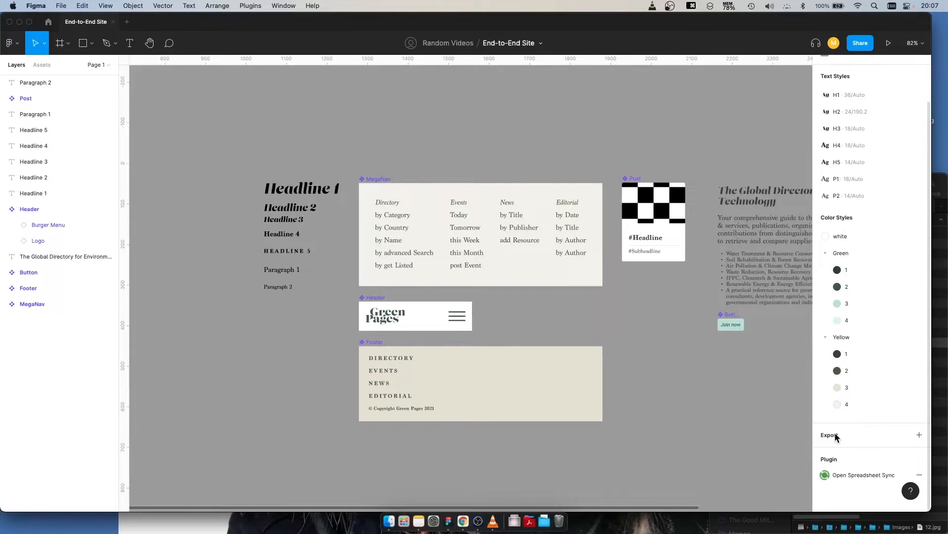
{"action": "scroll", "coordinate": [637, 272], "scroll_direction": "right", "scroll_amount": 3}
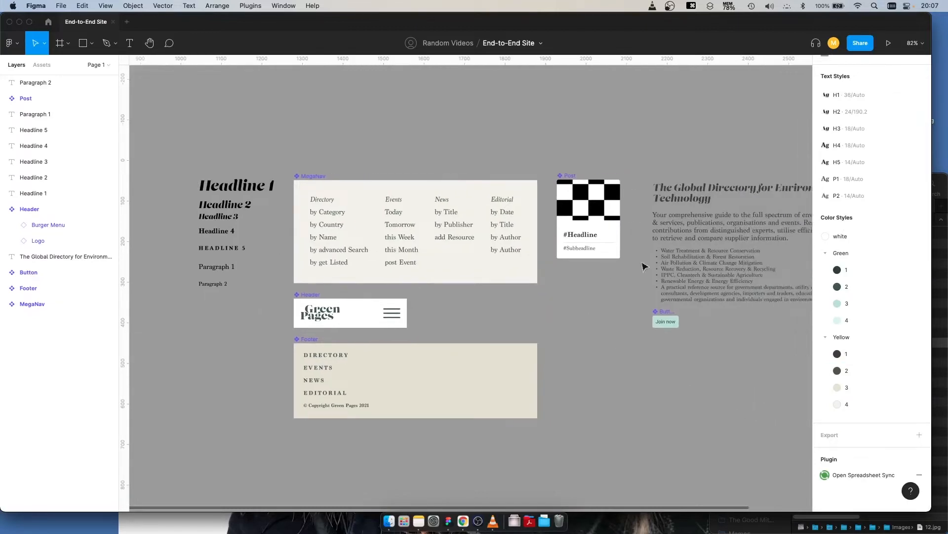
{"action": "scroll", "coordinate": [644, 267], "scroll_direction": "right", "scroll_amount": 5}
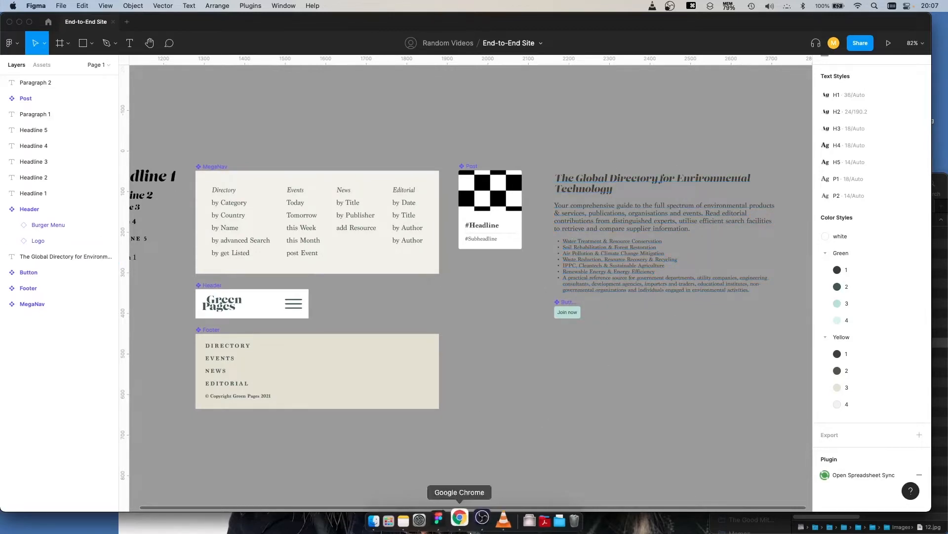
{"action": "left_click", "coordinate": [463, 520]}
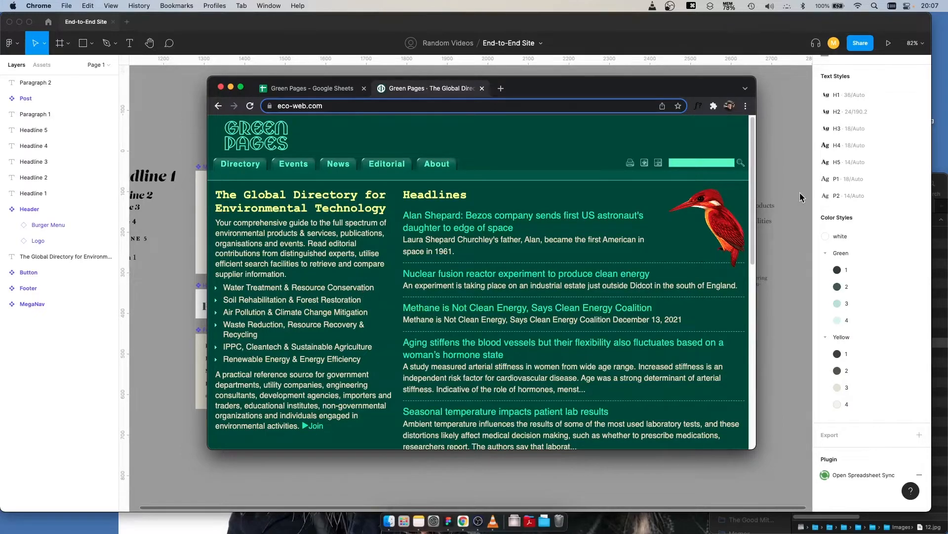
{"action": "left_click", "coordinate": [800, 173]}
{"action": "scroll", "coordinate": [469, 160], "scroll_direction": "left", "scroll_amount": 3}
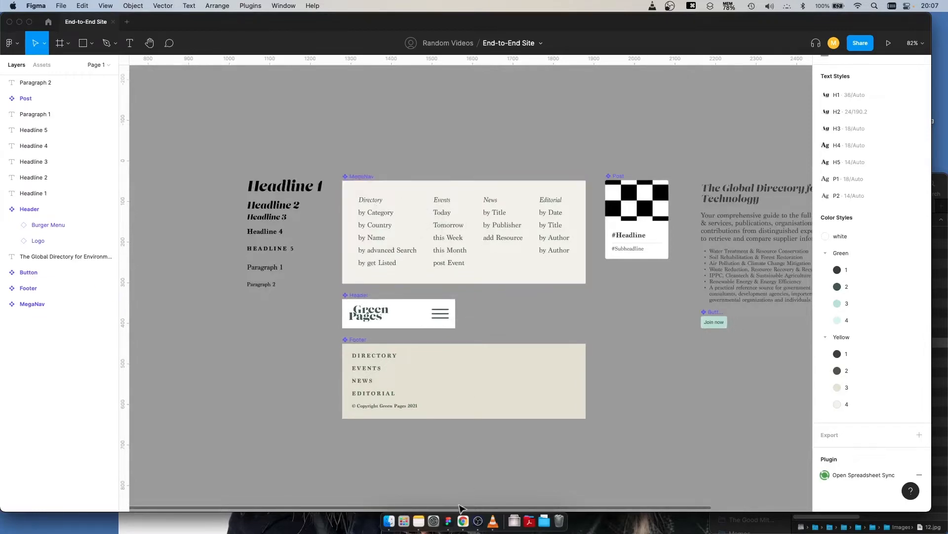
Step: Examine the submenus of eco-web.com's main navigation in Chrome and return to the Figma file
{"action": "left_click", "coordinate": [463, 520]}
{"action": "mouse_move", "coordinate": [339, 165]}
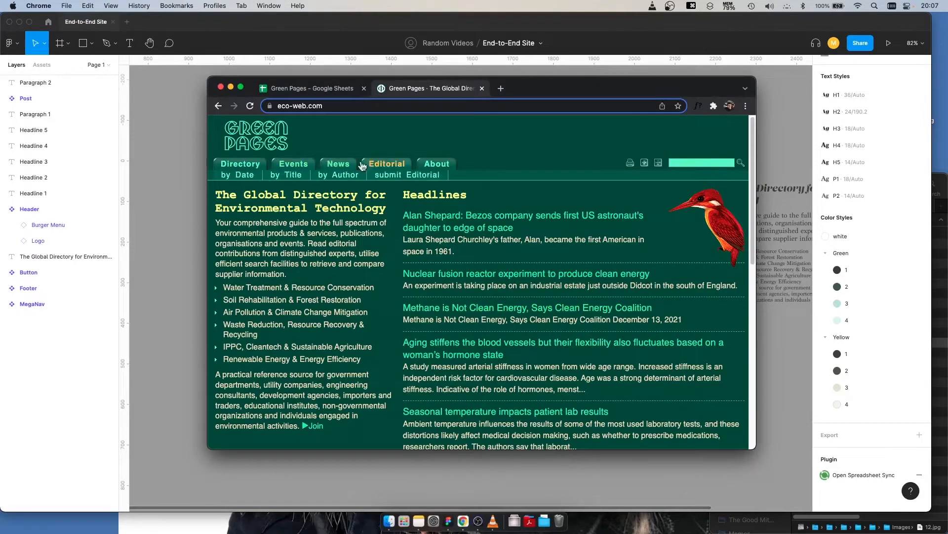
{"action": "mouse_move", "coordinate": [450, 168]}
{"action": "mouse_move", "coordinate": [240, 168]}
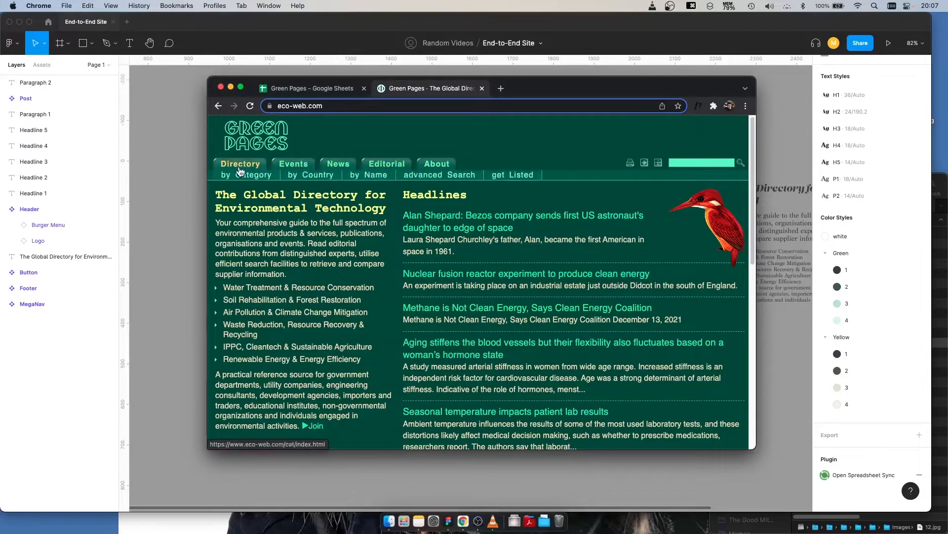
{"action": "left_click", "coordinate": [153, 194]}
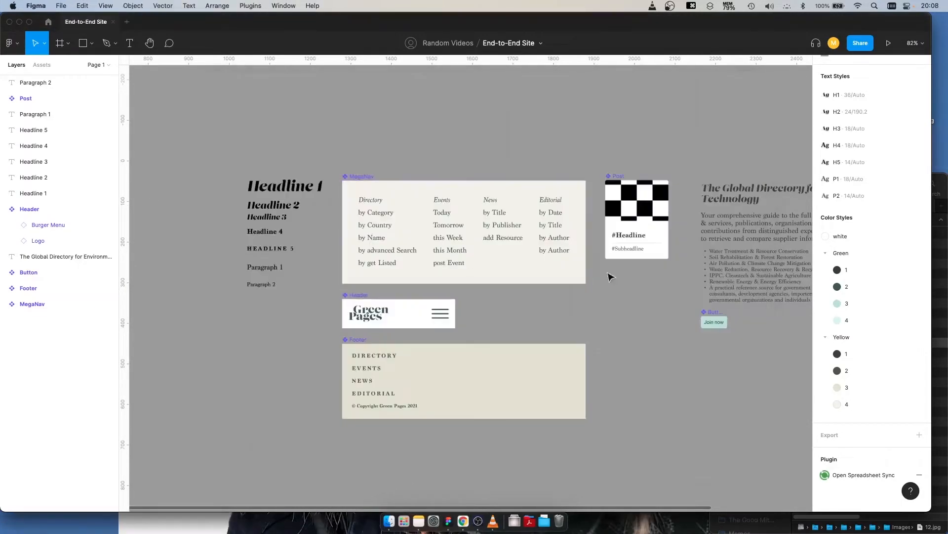
Step: Set the auto layout spacing between items to 9 in all four column frames of the MegaNav component
{"action": "left_click", "coordinate": [516, 216]}
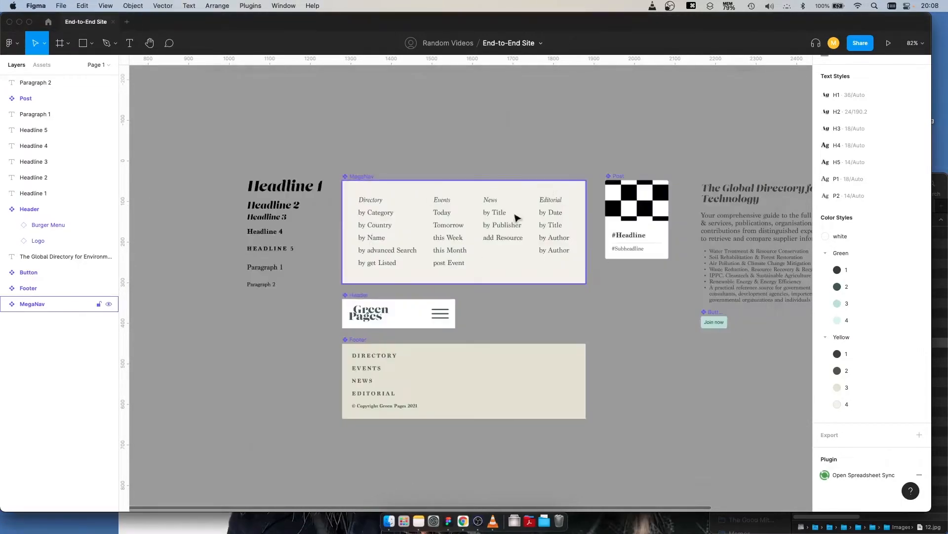
{"action": "left_click", "coordinate": [368, 218]}
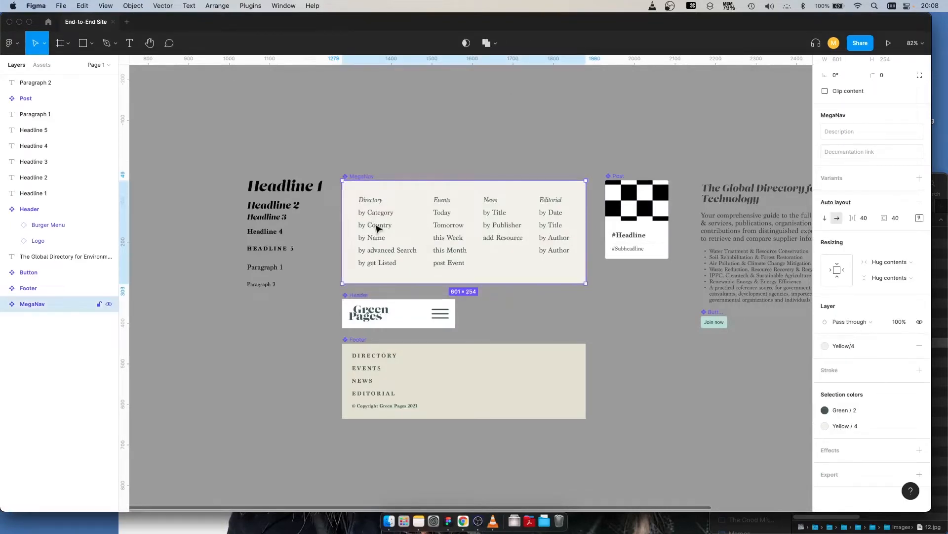
{"action": "key", "text": "Return"}
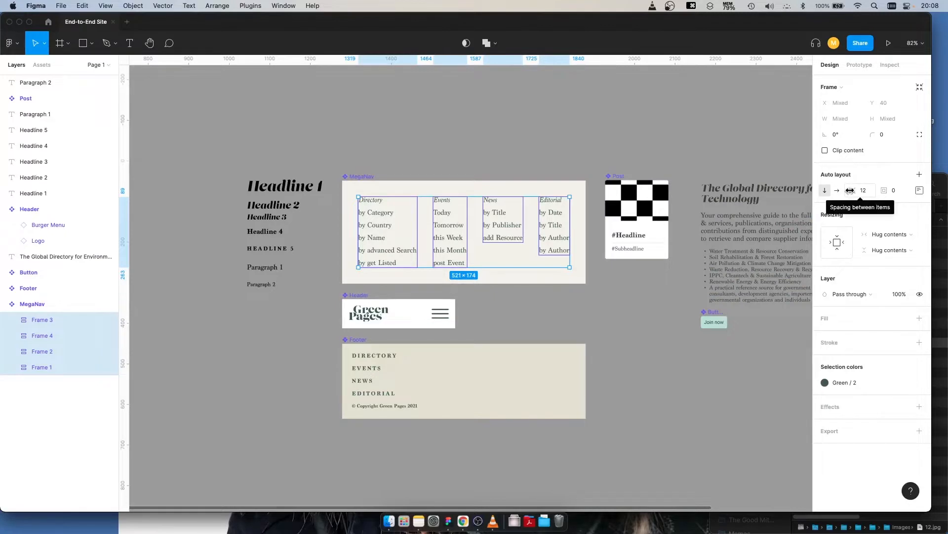
{"action": "mouse_move", "coordinate": [853, 191]}
{"action": "left_mouse_down"}
{"action": "mouse_move", "coordinate": [875, 190]}
{"action": "mouse_move", "coordinate": [851, 191]}
{"action": "left_mouse_up"}
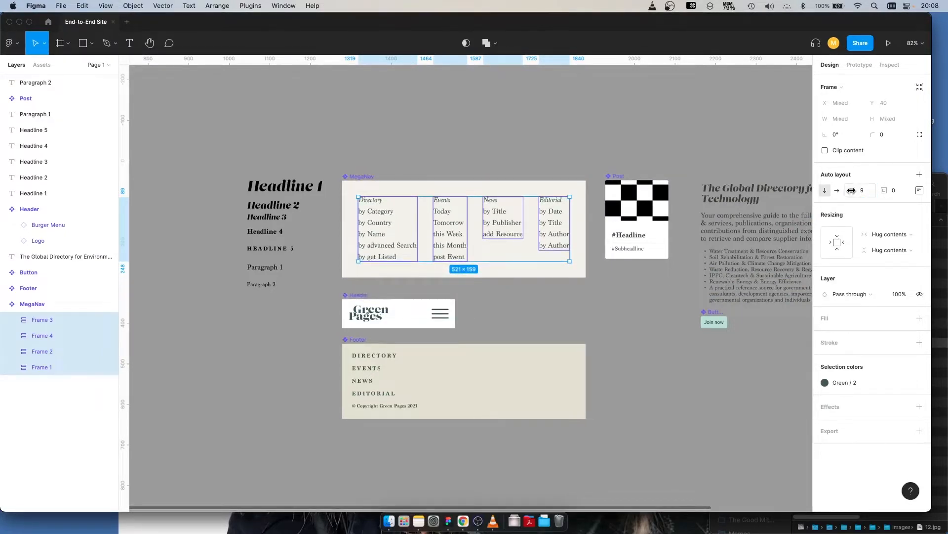
Step: Set the auto layout spacing between the MegaNav component's columns to 43 and deselect it
{"action": "key", "text": "shift+Return"}
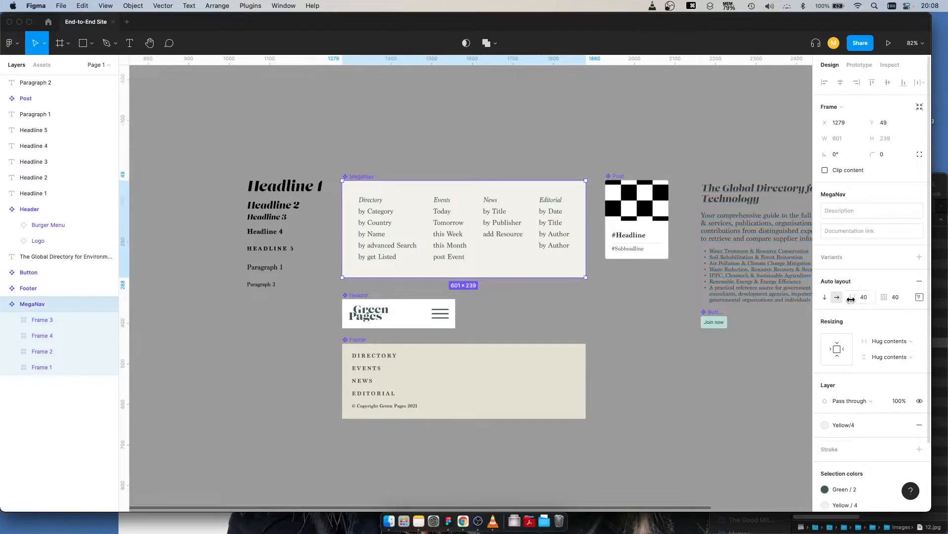
{"action": "left_click_drag", "start_coordinate": [486, 242], "coordinate": [492, 242]}
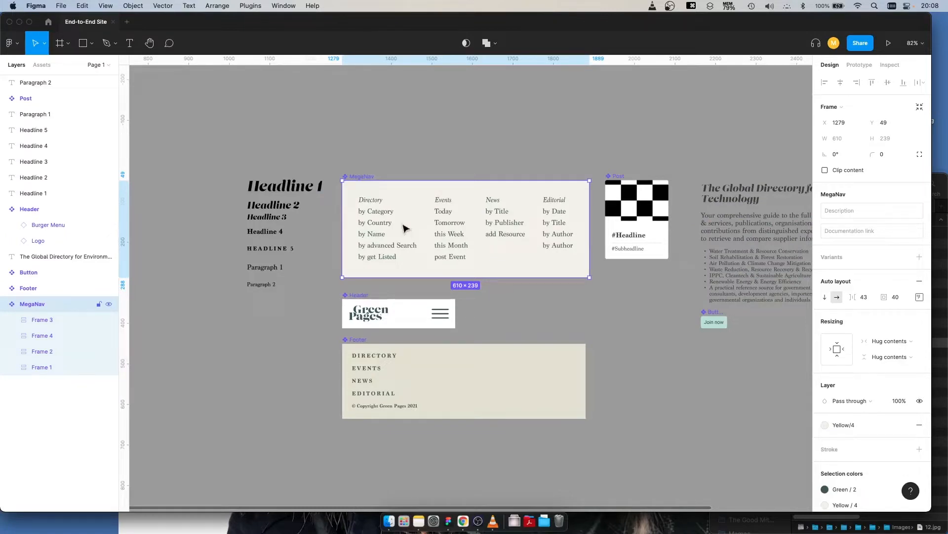
{"action": "left_click", "coordinate": [455, 123]}
{"action": "scroll", "coordinate": [469, 163], "scroll_direction": "down", "scroll_amount": 5}
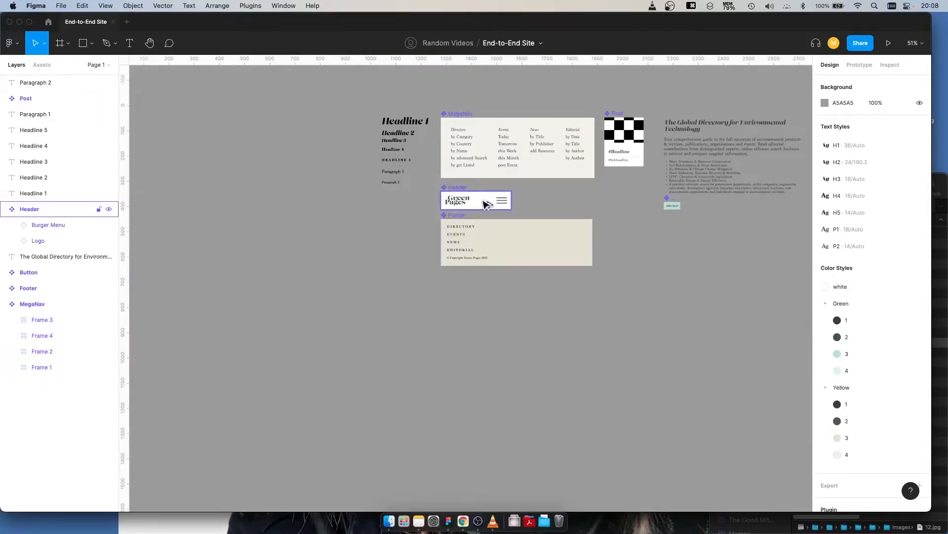
Step: Place an instance of the Header component on the empty canvas below the Footer component
{"action": "left_click_drag", "start_coordinate": [486, 204], "coordinate": [484, 348]}
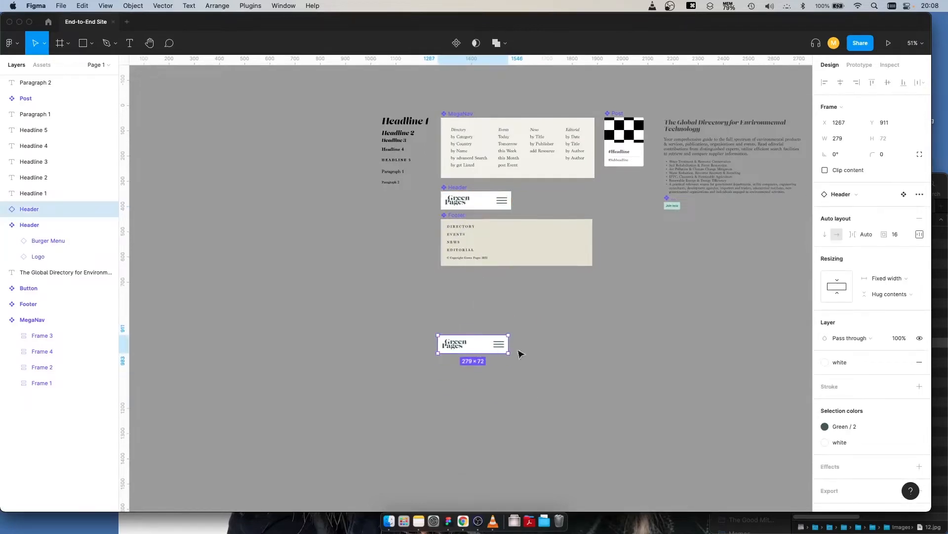
{"action": "left_click", "coordinate": [559, 310]}
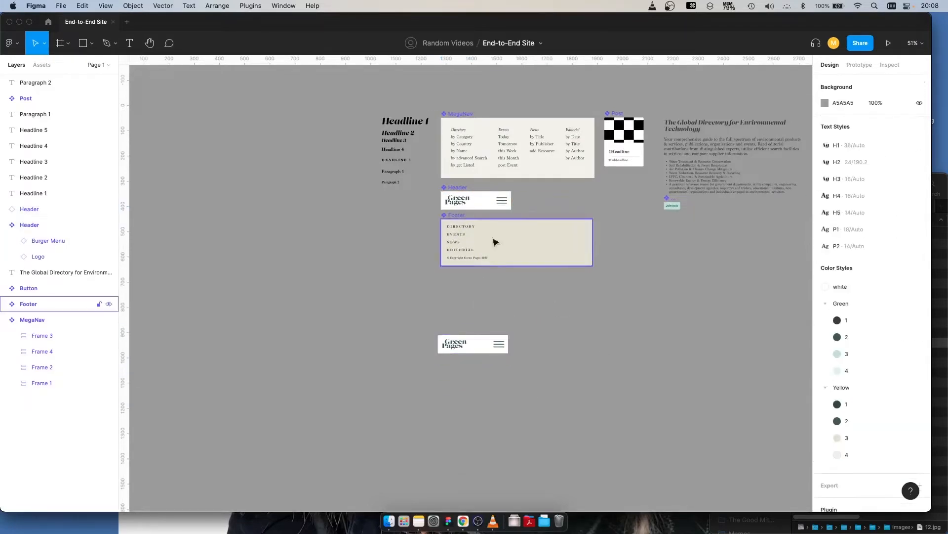
Step: Examine the Header component's logo and its auto layout padding, alignment and spacing mode options
{"action": "scroll", "coordinate": [495, 242], "scroll_direction": "up", "scroll_amount": 5}
{"action": "double_click", "coordinate": [420, 261]}
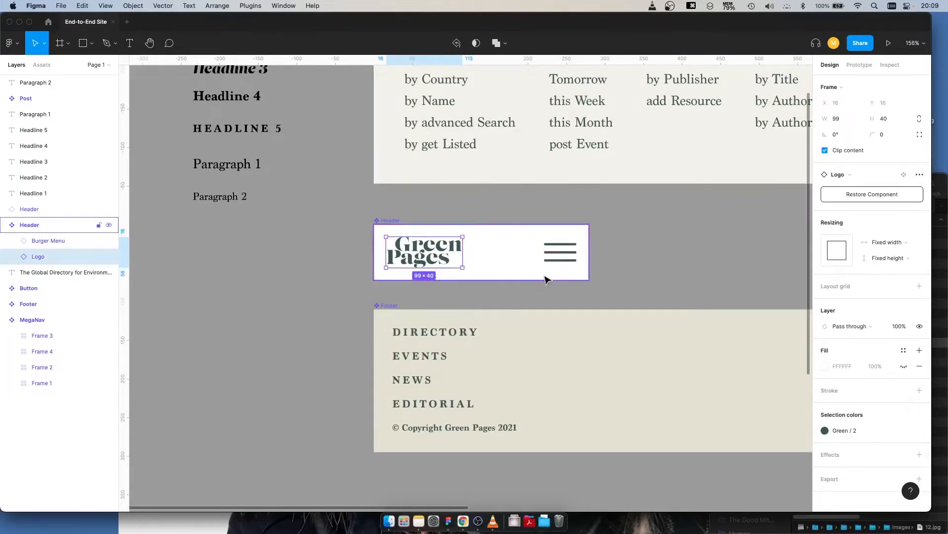
{"action": "left_click", "coordinate": [657, 266]}
{"action": "left_click", "coordinate": [565, 271]}
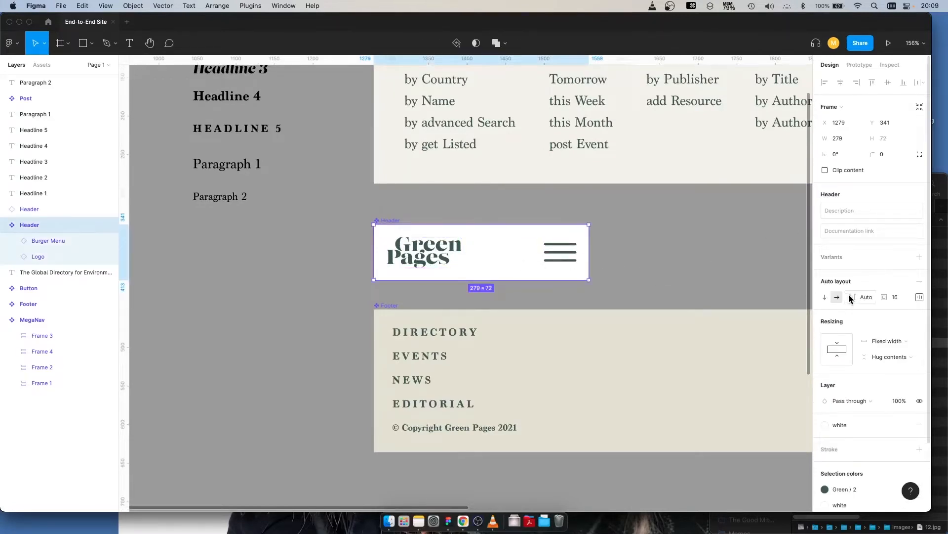
{"action": "left_click", "coordinate": [919, 296]}
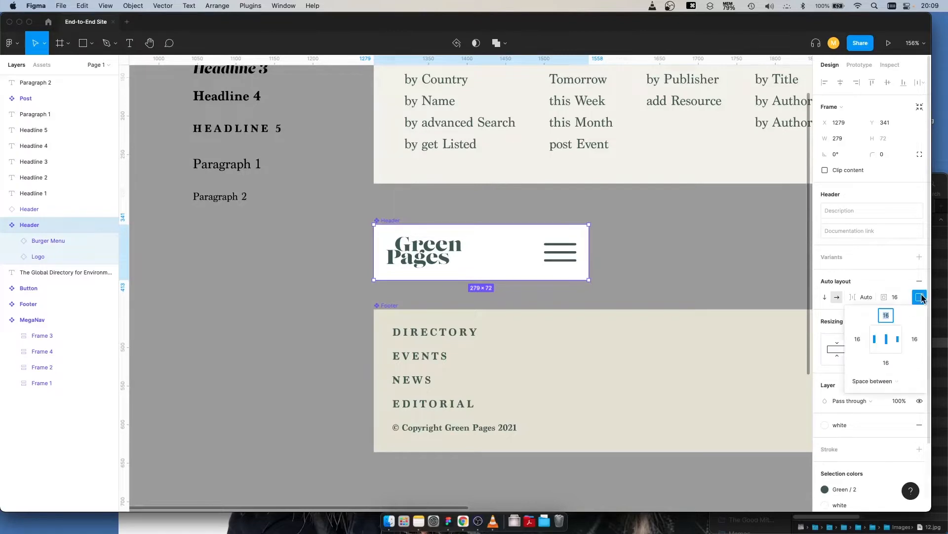
{"action": "left_click", "coordinate": [884, 381]}
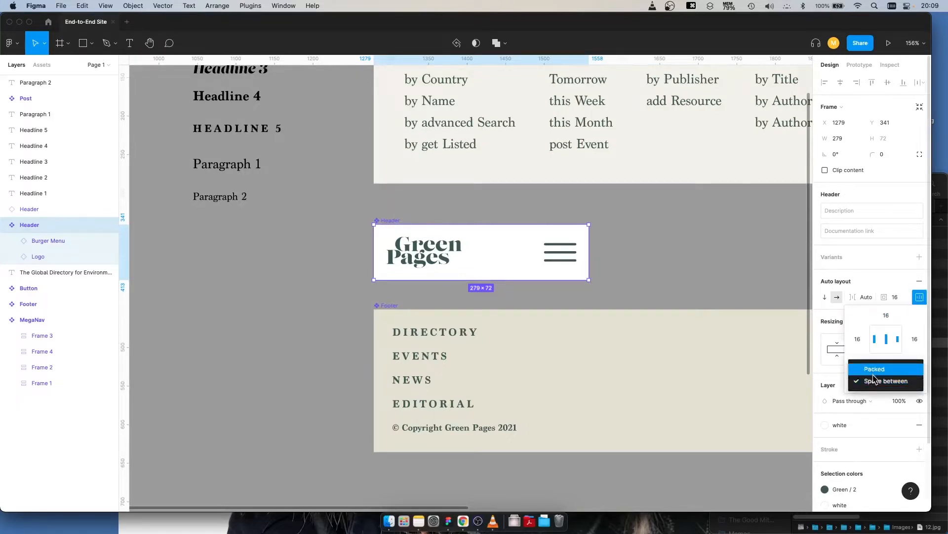
{"action": "left_click", "coordinate": [670, 205]}
{"action": "left_click", "coordinate": [612, 257]}
{"action": "left_click", "coordinate": [540, 258]}
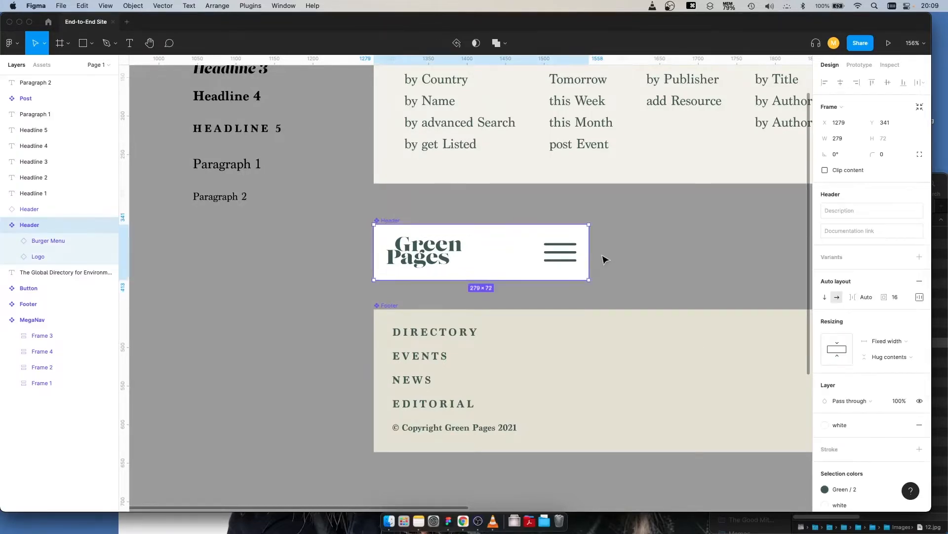
Step: Widen the main Header component to about 805 and check its burger menu and logo
{"action": "left_click_drag", "start_coordinate": [589, 258], "coordinate": [725, 261]}
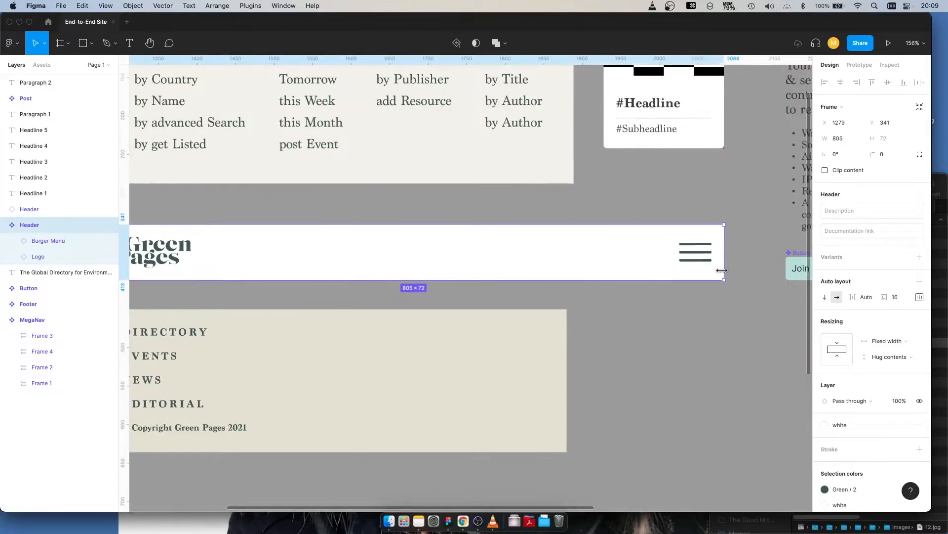
{"action": "left_click", "coordinate": [696, 252]}
{"action": "scroll", "coordinate": [542, 237], "scroll_direction": "left", "scroll_amount": 6}
{"action": "scroll", "coordinate": [542, 237], "scroll_direction": "down", "scroll_amount": 1}
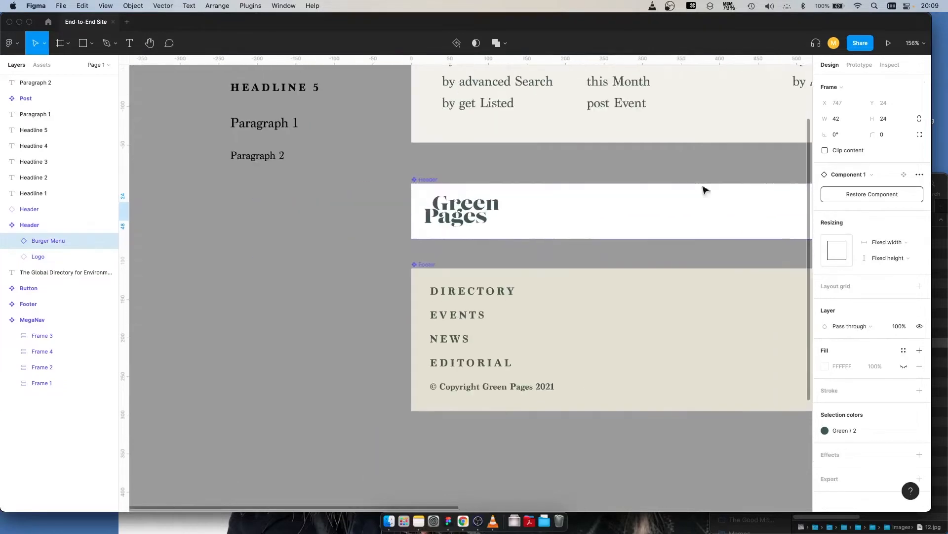
{"action": "key", "text": "Tab"}
{"action": "scroll", "coordinate": [494, 227], "scroll_direction": "right", "scroll_amount": 5}
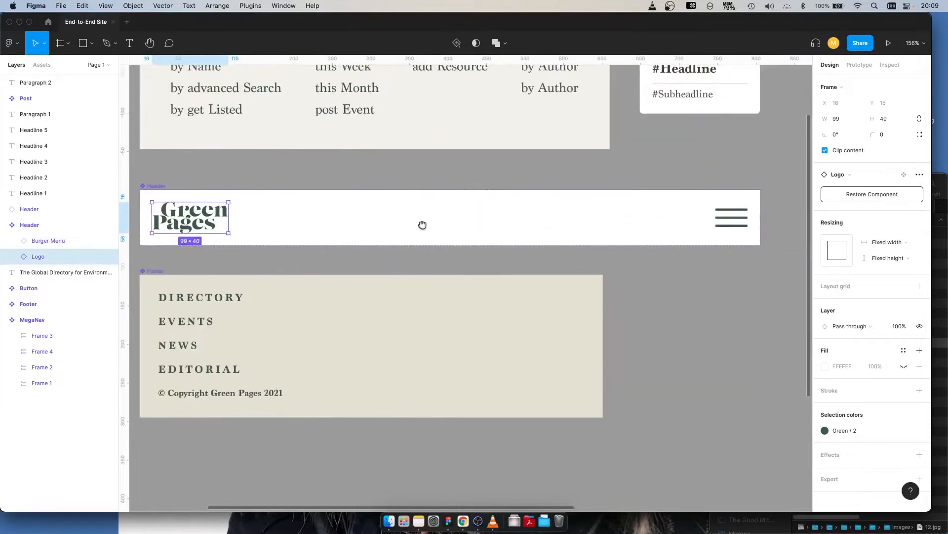
{"action": "scroll", "coordinate": [470, 257], "scroll_direction": "left", "scroll_amount": 1}
{"action": "left_click", "coordinate": [663, 303]}
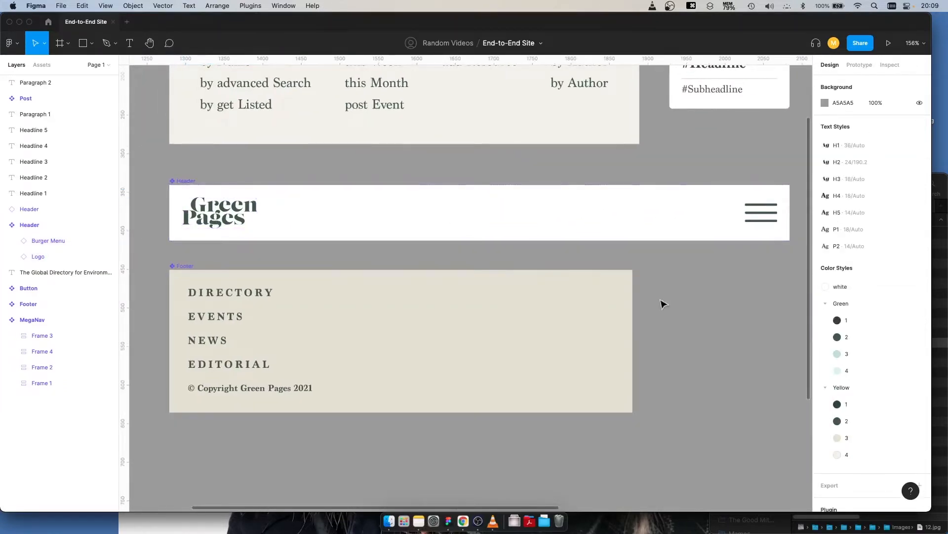
Step: Examine the Footer component's nested link frames and their auto layout settings
{"action": "left_click", "coordinate": [342, 271]}
{"action": "scroll", "coordinate": [346, 247], "scroll_direction": "down", "scroll_amount": 3}
{"action": "scroll", "coordinate": [346, 247], "scroll_direction": "left", "scroll_amount": 2}
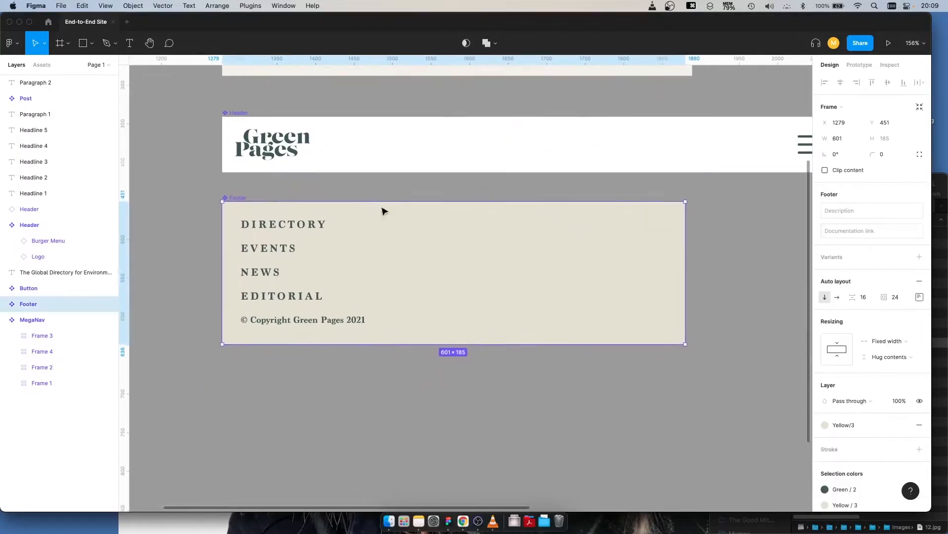
{"action": "double_click", "coordinate": [254, 221]}
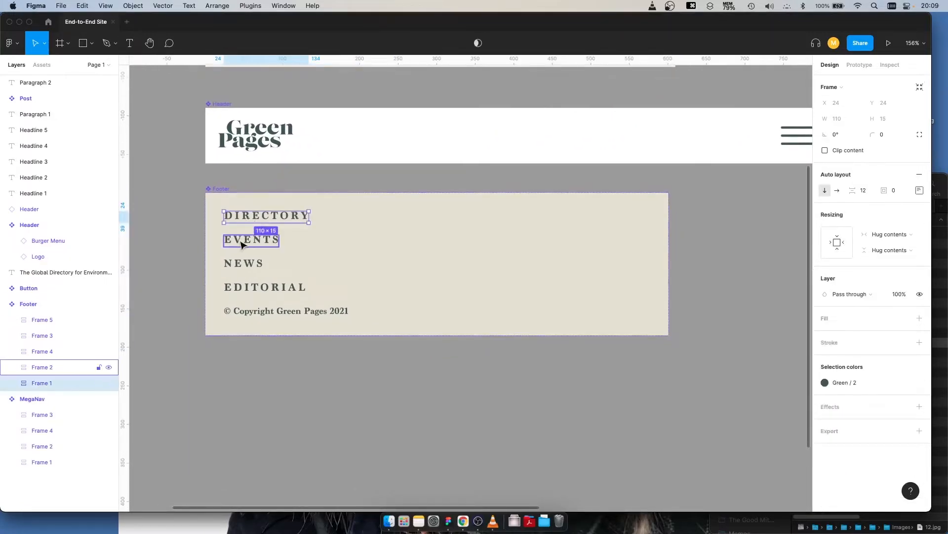
{"action": "left_click", "coordinate": [745, 404]}
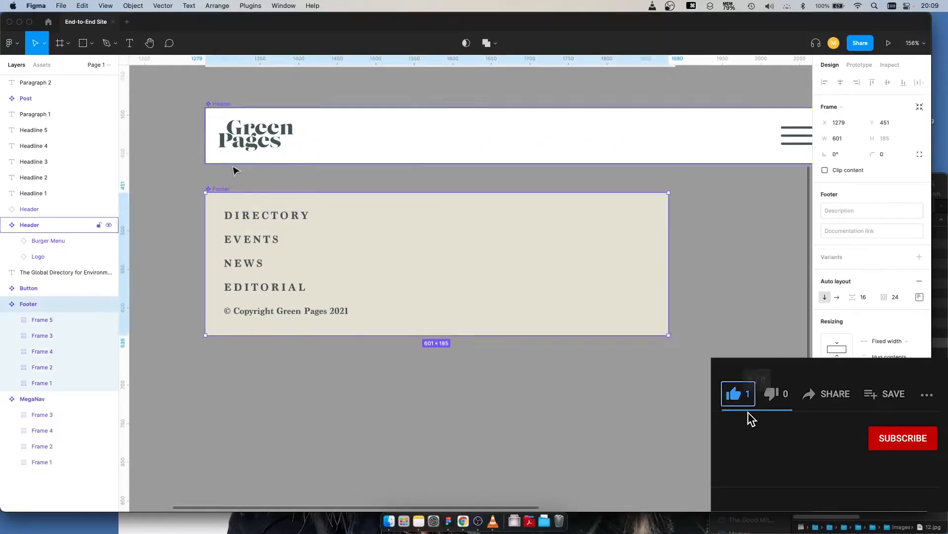
Step: Try a different auto layout spacing between the Footer component's items and undo the change
{"action": "left_click_drag", "start_coordinate": [852, 296], "coordinate": [889, 298]}
{"action": "key", "text": "super+z"}
{"action": "key", "text": "super+z"}
{"action": "left_click", "coordinate": [726, 271]}
{"action": "left_click", "coordinate": [515, 280]}
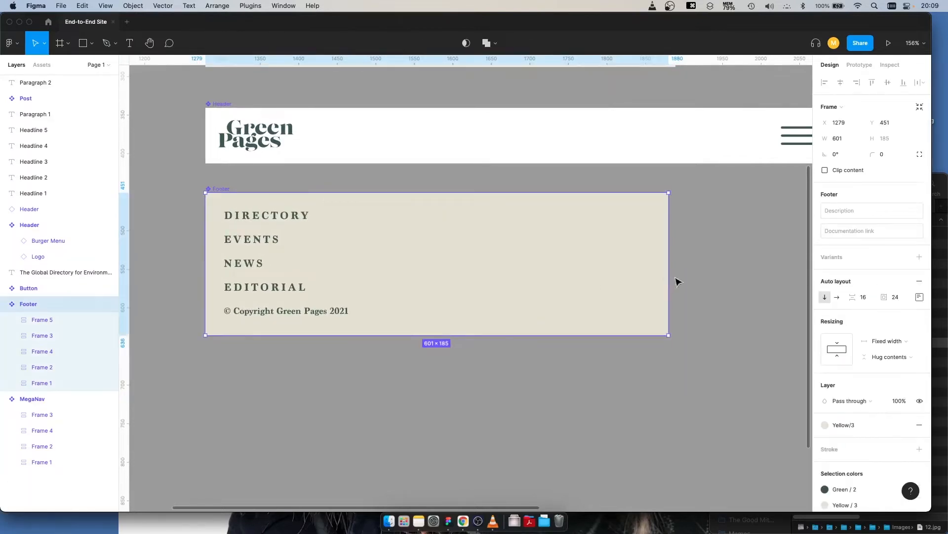
Step: Check the Footer component's auto layout padding and alignment, and try out a narrower width
{"action": "left_click", "coordinate": [917, 299]}
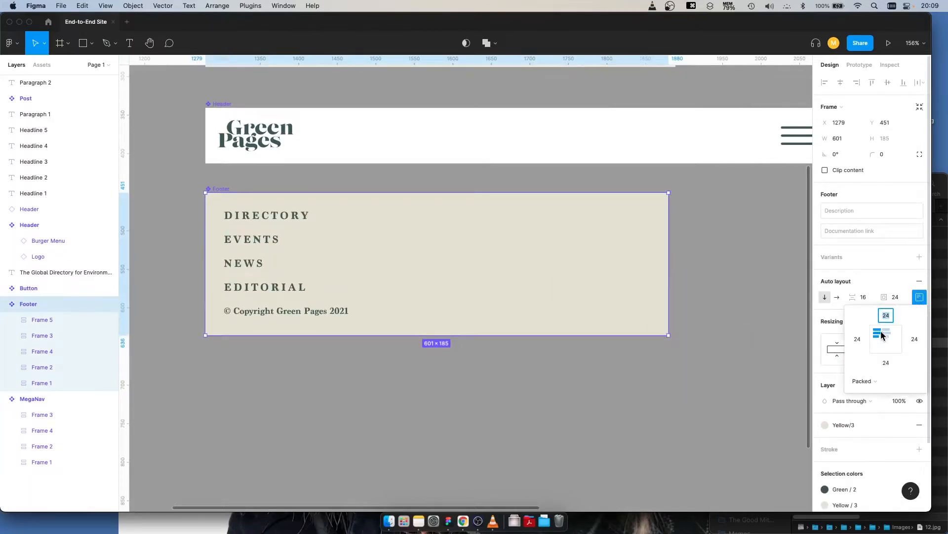
{"action": "left_click", "coordinate": [678, 452]}
{"action": "left_click", "coordinate": [567, 288]}
{"action": "left_click_drag", "start_coordinate": [669, 269], "coordinate": [470, 266]}
{"action": "left_click_drag", "start_coordinate": [799, 265], "coordinate": [756, 265]}
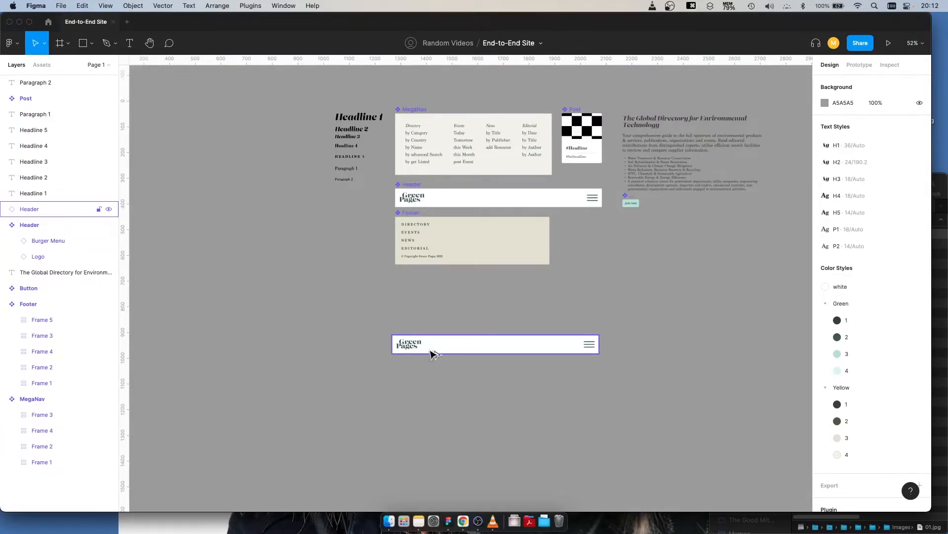
Step: Duplicate the Header instance below the first one and set the copy's width to 320
{"action": "left_click_drag", "start_coordinate": [434, 353], "coordinate": [433, 448]}
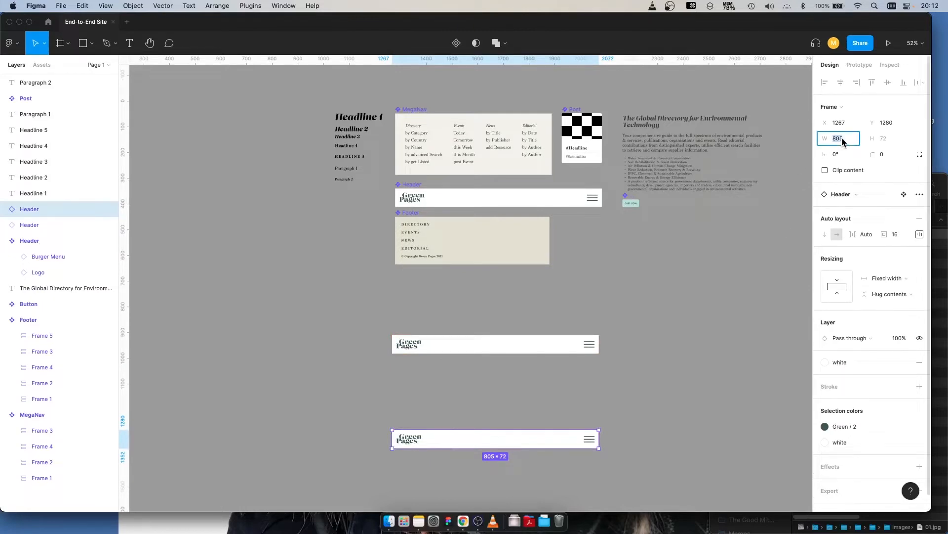
{"action": "type", "text": "320"}
{"action": "key", "text": "Return"}
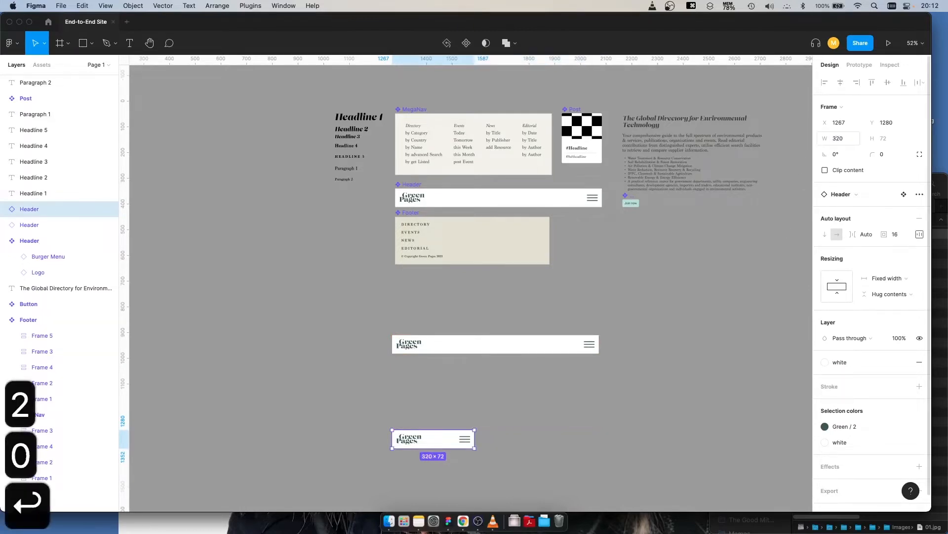
{"action": "scroll", "coordinate": [530, 368], "scroll_direction": "down", "scroll_amount": 3}
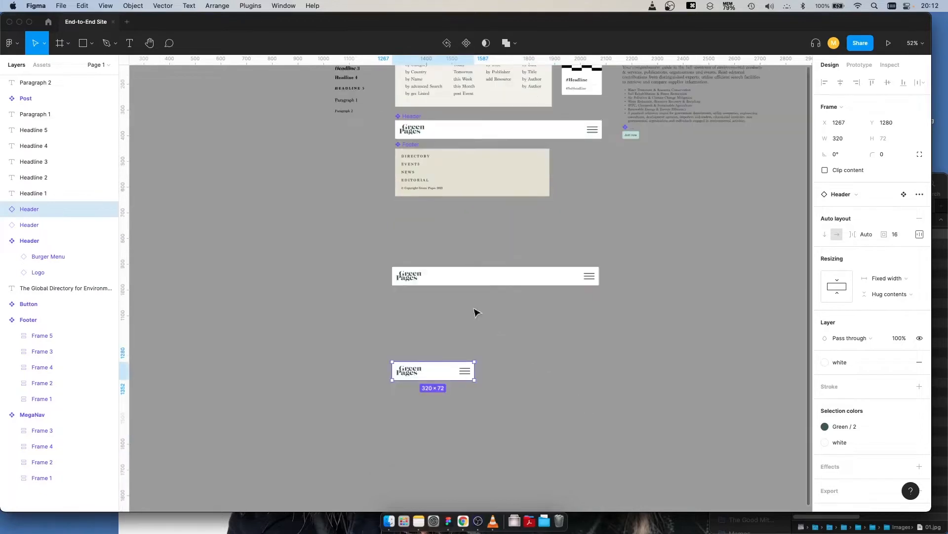
{"action": "scroll", "coordinate": [476, 312], "scroll_direction": "down", "scroll_amount": 3}
{"action": "left_click", "coordinate": [413, 359]}
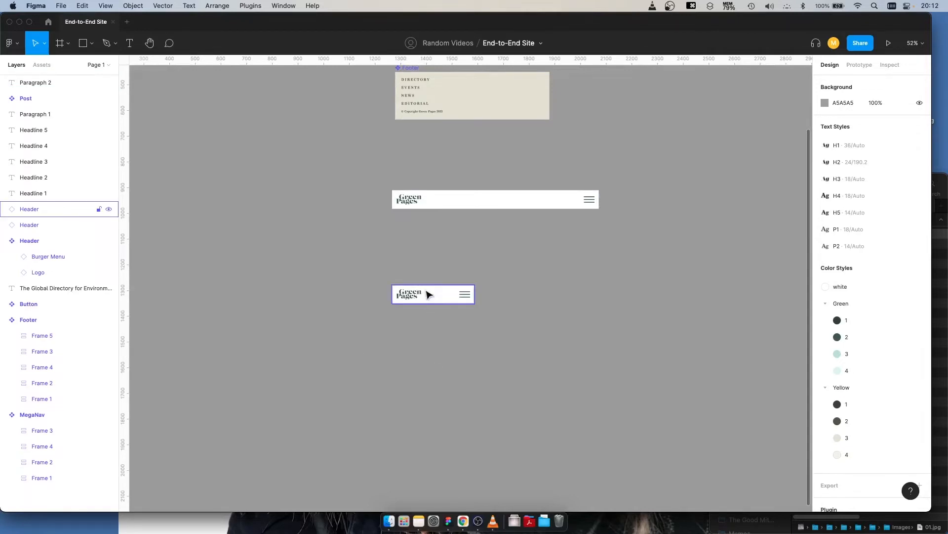
{"action": "scroll", "coordinate": [429, 295], "scroll_direction": "up", "scroll_amount": 5}
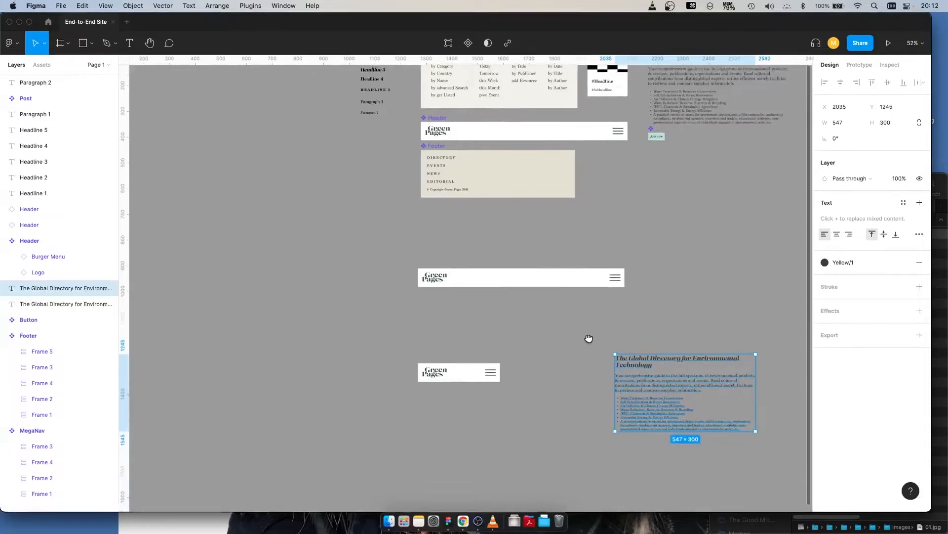
{"action": "scroll", "coordinate": [589, 339], "scroll_direction": "up", "scroll_amount": 2}
{"action": "key", "text": "super+z"}
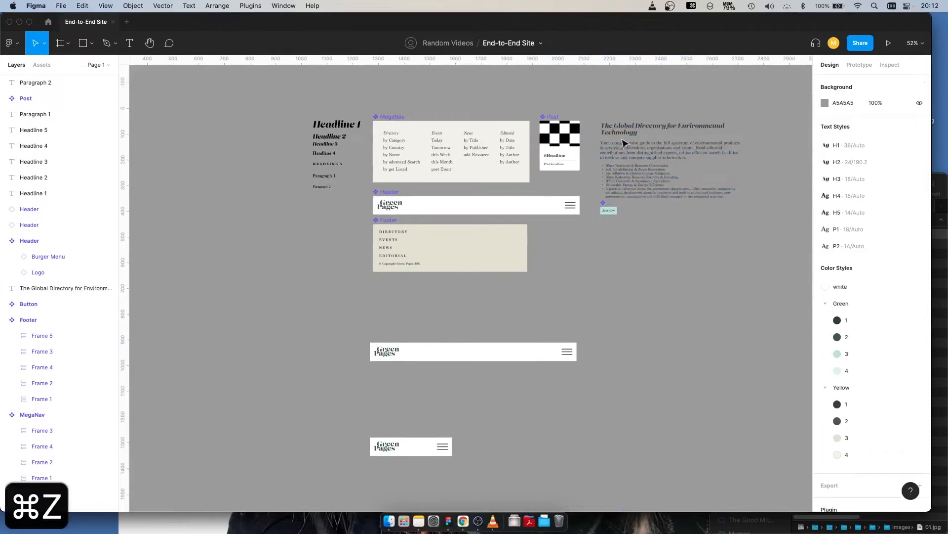
Step: Copy the Global Directory text beside the 320-wide header and place a Join now button instance beneath it, aligned with the text's left edge
{"action": "left_click_drag", "start_coordinate": [626, 145], "coordinate": [527, 477]}
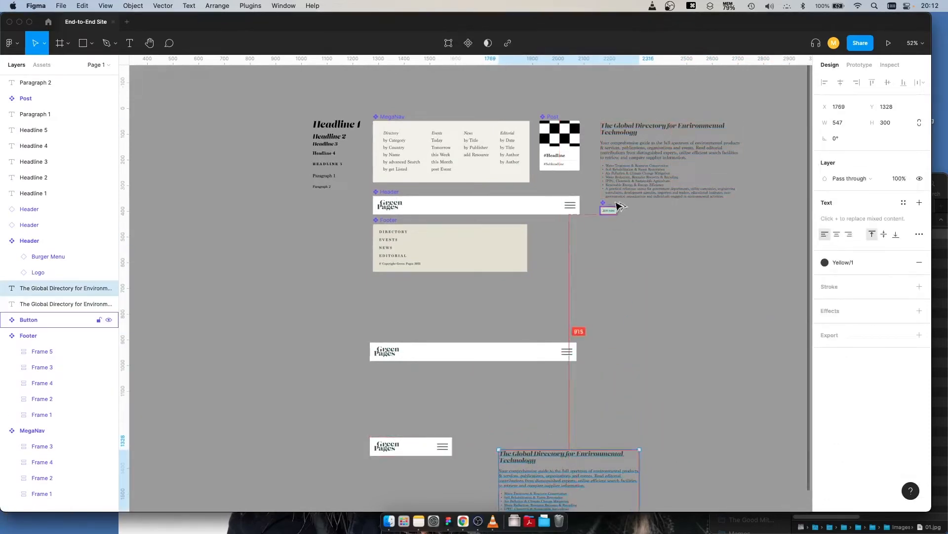
{"action": "scroll", "coordinate": [610, 208], "scroll_direction": "up", "scroll_amount": 10}
{"action": "left_click_drag", "start_coordinate": [540, 302], "coordinate": [511, 430]}
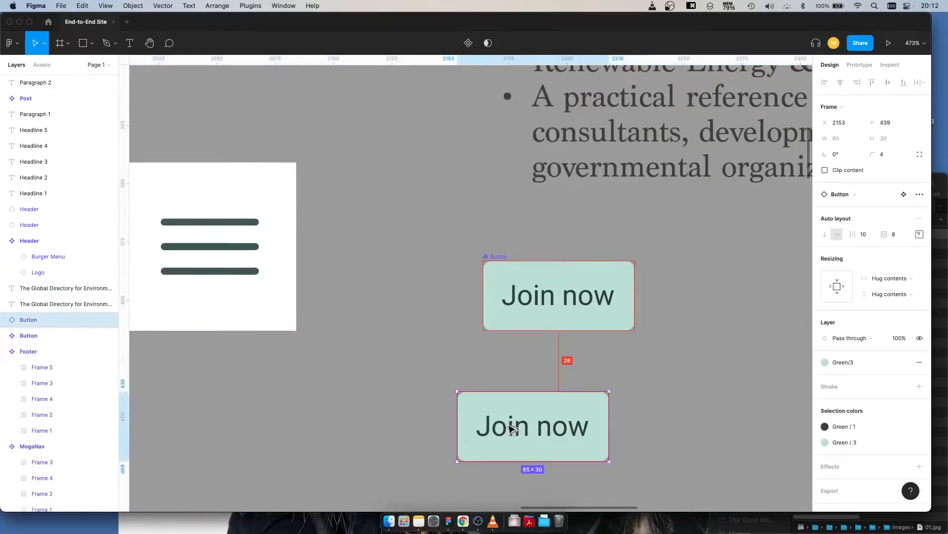
{"action": "scroll", "coordinate": [514, 415], "scroll_direction": "down", "scroll_amount": 10}
{"action": "left_click_drag", "start_coordinate": [623, 101], "coordinate": [564, 414]}
{"action": "scroll", "coordinate": [568, 321], "scroll_direction": "down", "scroll_amount": 5}
{"action": "left_click_drag", "start_coordinate": [562, 143], "coordinate": [434, 412]}
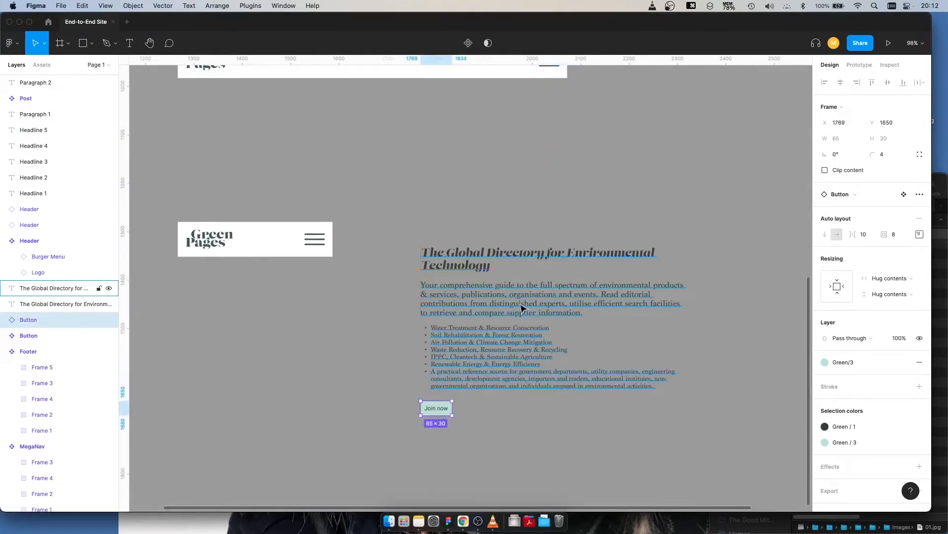
Step: Set the gap between the copied text and the Join now button to 24 and wrap both in a vertical auto layout frame
{"action": "left_click", "coordinate": [521, 309], "text": "shift"}
{"action": "scroll", "coordinate": [579, 212], "scroll_direction": "left", "scroll_amount": 3}
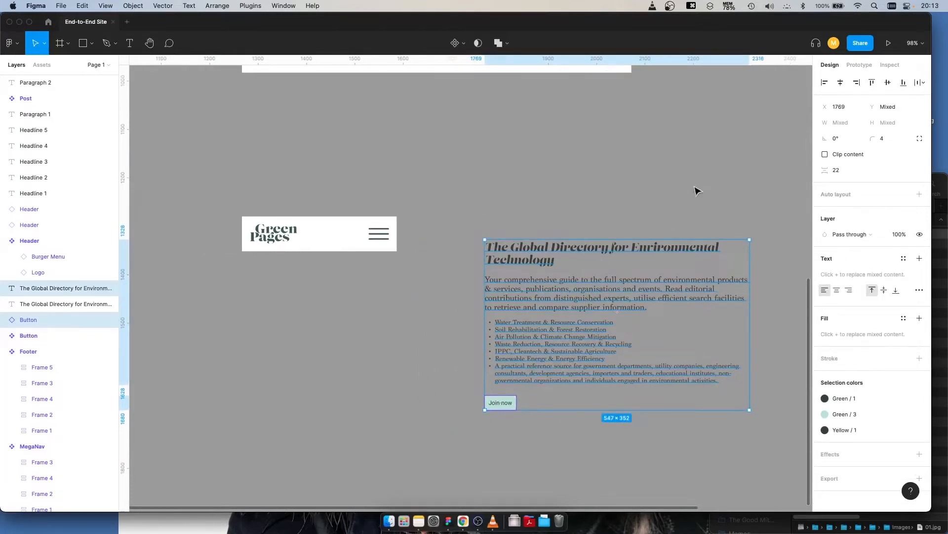
{"action": "left_click_drag", "start_coordinate": [827, 174], "coordinate": [829, 173]}
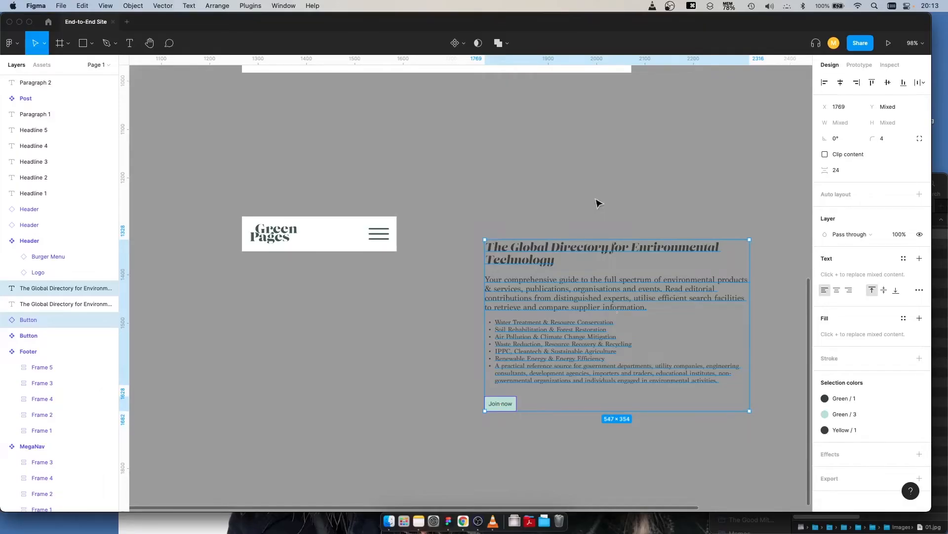
{"action": "key", "text": "shift+a"}
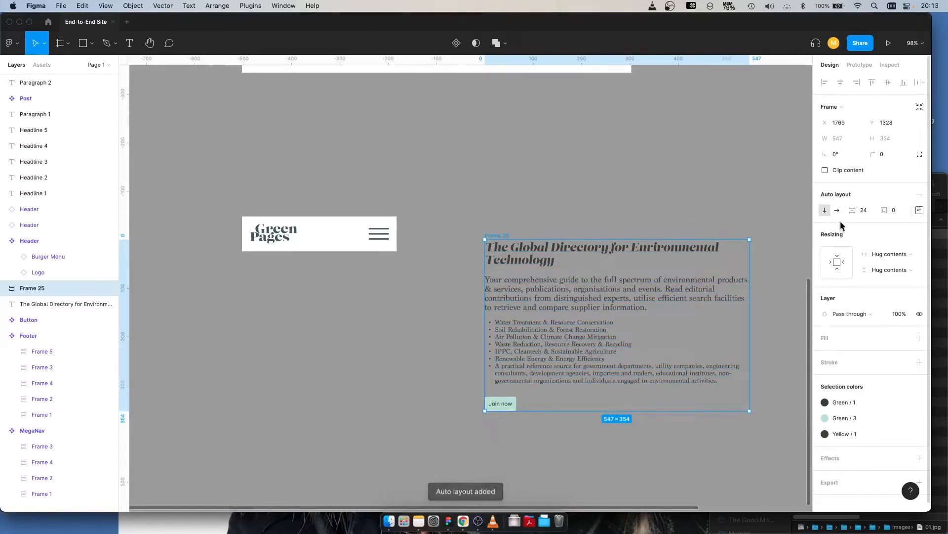
{"action": "left_click", "coordinate": [521, 317]}
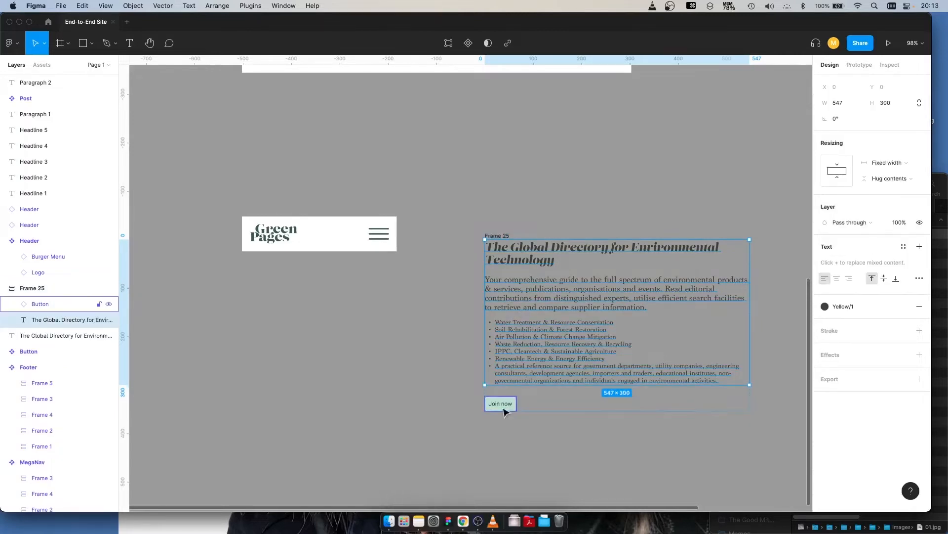
{"action": "key", "text": "alt"}
{"action": "key", "text": "Escape"}
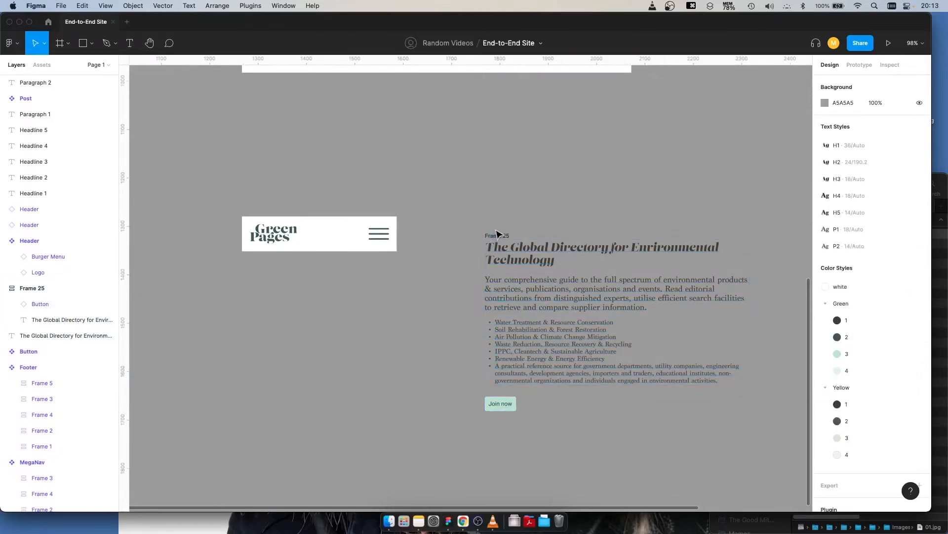
Step: Move the auto layout text frame directly under the narrow header, aligned with its left edge, and reduce its width to 320
{"action": "left_click_drag", "start_coordinate": [494, 236], "coordinate": [433, 288]}
{"action": "left_click_drag", "start_coordinate": [371, 313], "coordinate": [242, 261]}
{"action": "left_click_drag", "start_coordinate": [508, 347], "coordinate": [395, 352]}
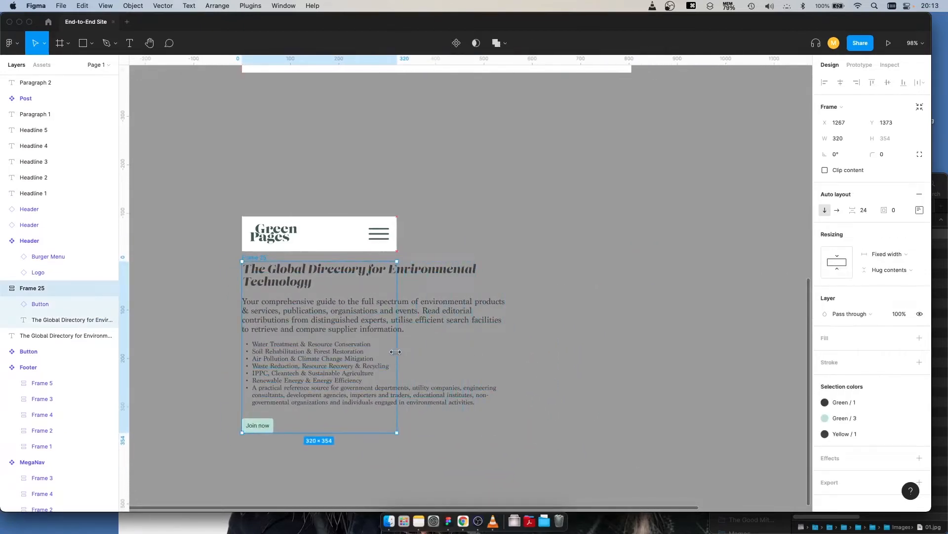
Step: Make the Global Directory text fill its container's width and deselect it
{"action": "left_click", "coordinate": [324, 319]}
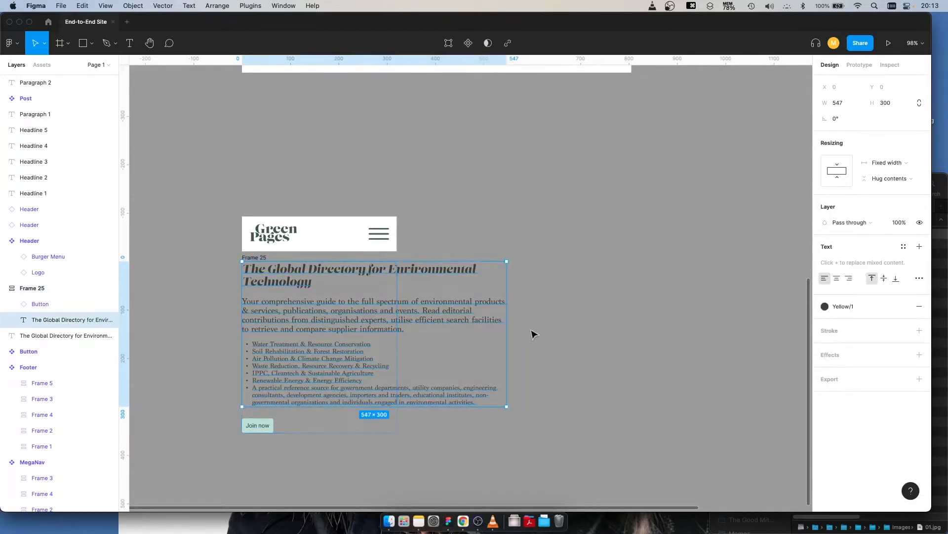
{"action": "left_click", "coordinate": [886, 163]}
{"action": "left_click", "coordinate": [878, 185]}
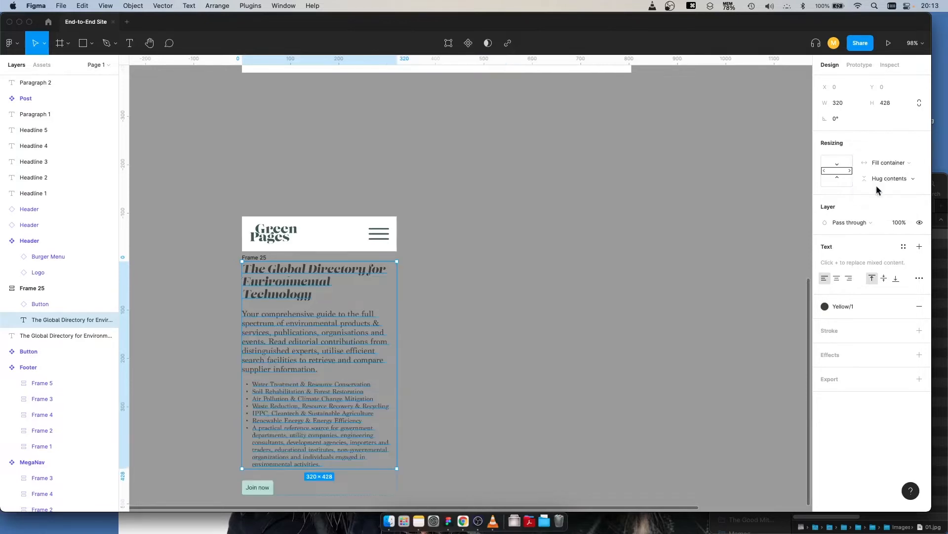
{"action": "left_click", "coordinate": [504, 279]}
{"action": "scroll", "coordinate": [494, 282], "scroll_direction": "left", "scroll_amount": 5}
{"action": "scroll", "coordinate": [494, 281], "scroll_direction": "down", "scroll_amount": 4}
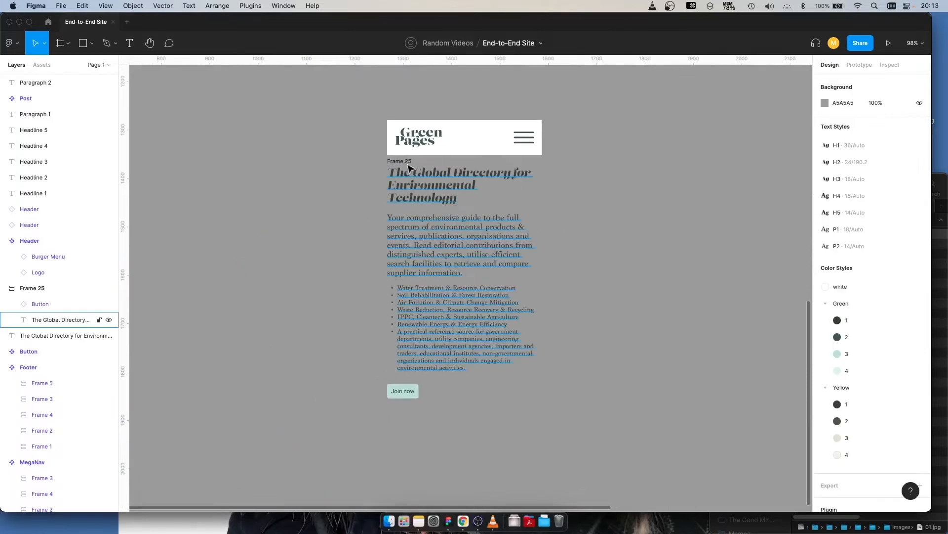
Step: Set the auto layout text frame's left and right padding to 16, extend the 16 padding to all sides, and deselect the frame
{"action": "left_click", "coordinate": [408, 162]}
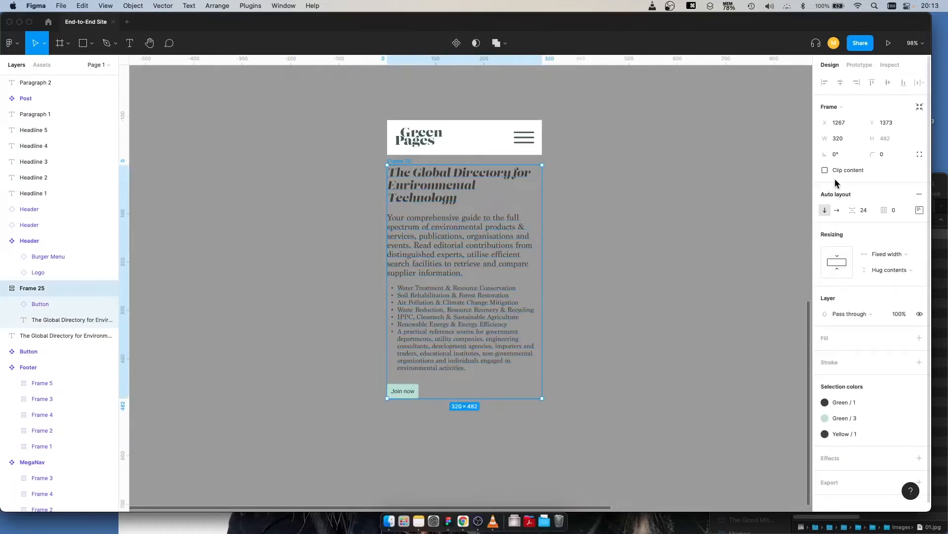
{"action": "left_click", "coordinate": [919, 210]}
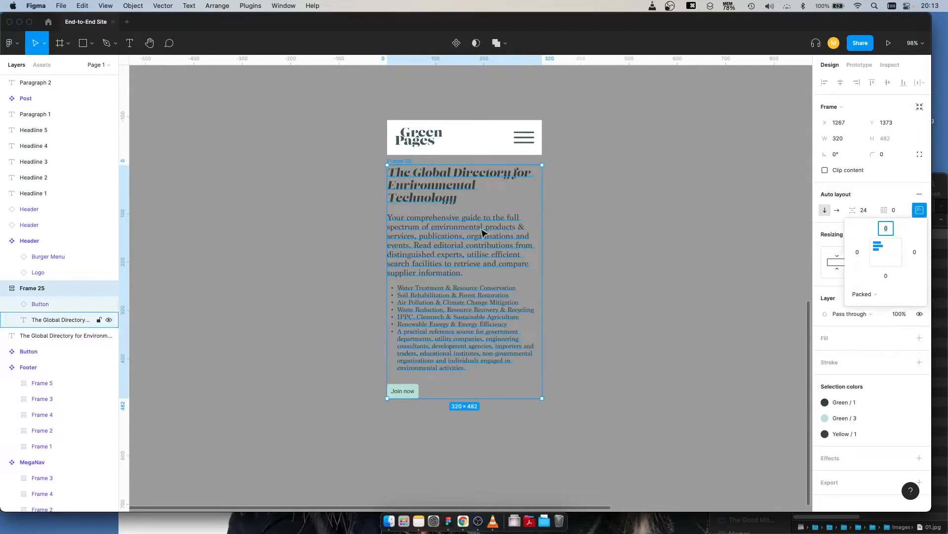
{"action": "left_click", "coordinate": [857, 252]}
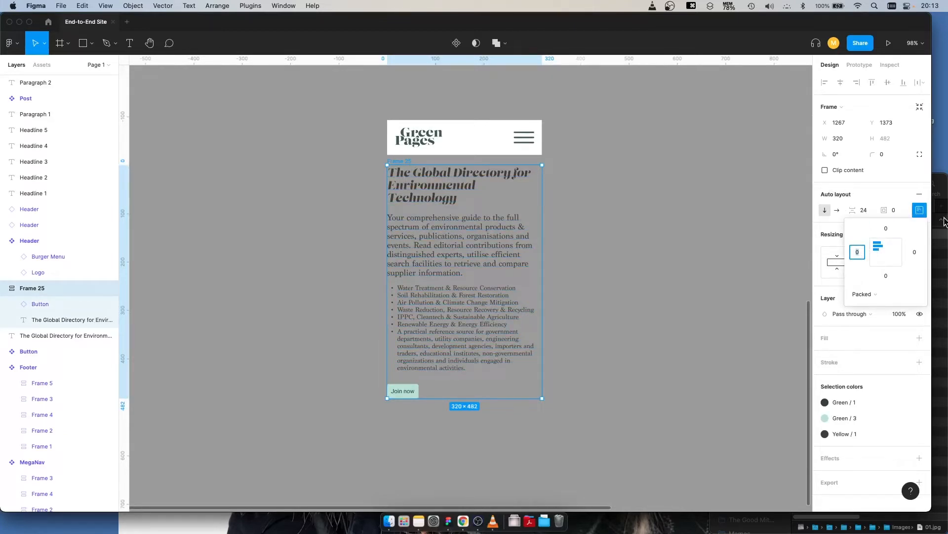
{"action": "type", "text": "16"}
{"action": "key", "text": "Tab"}
{"action": "key", "text": "Tab"}
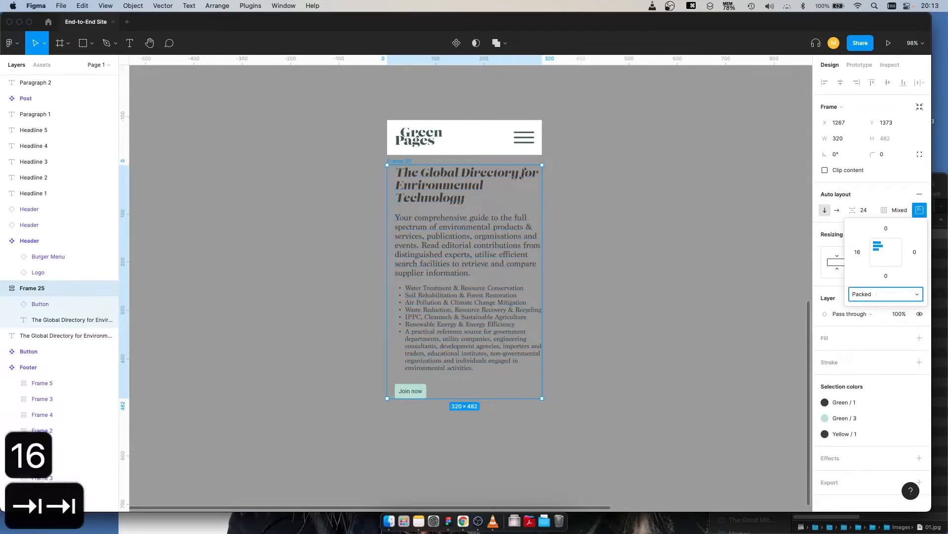
{"action": "type", "text": "16"}
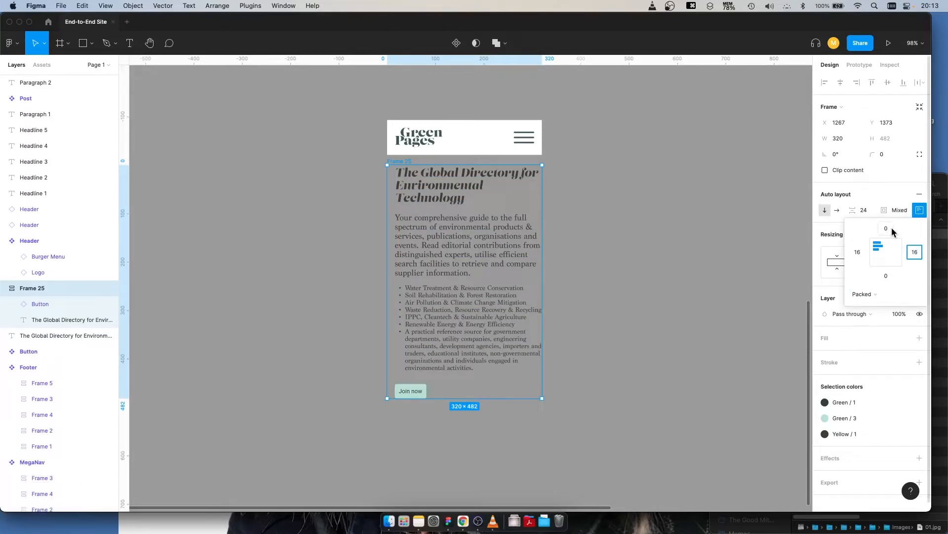
{"action": "left_click", "coordinate": [903, 211]}
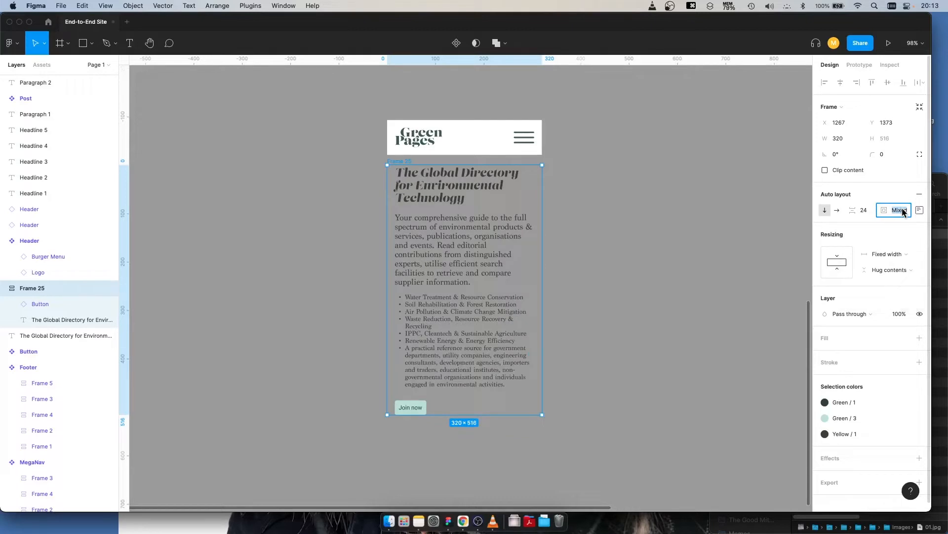
{"action": "type", "text": "16"}
{"action": "key", "text": "Return"}
{"action": "left_click", "coordinate": [595, 195]}
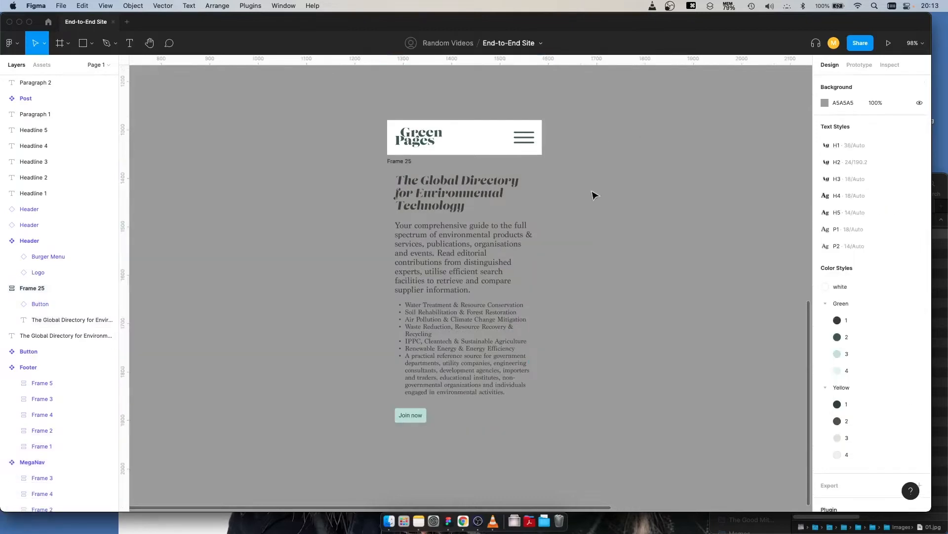
Step: Move the text frame flush against the narrow header's bottom edge and wrap both in a vertical auto layout frame
{"action": "scroll", "coordinate": [608, 223], "scroll_direction": "up", "scroll_amount": 3}
{"action": "scroll", "coordinate": [630, 232], "scroll_direction": "down", "scroll_amount": 2}
{"action": "scroll", "coordinate": [630, 232], "scroll_direction": "left", "scroll_amount": 1}
{"action": "left_click", "coordinate": [424, 199]}
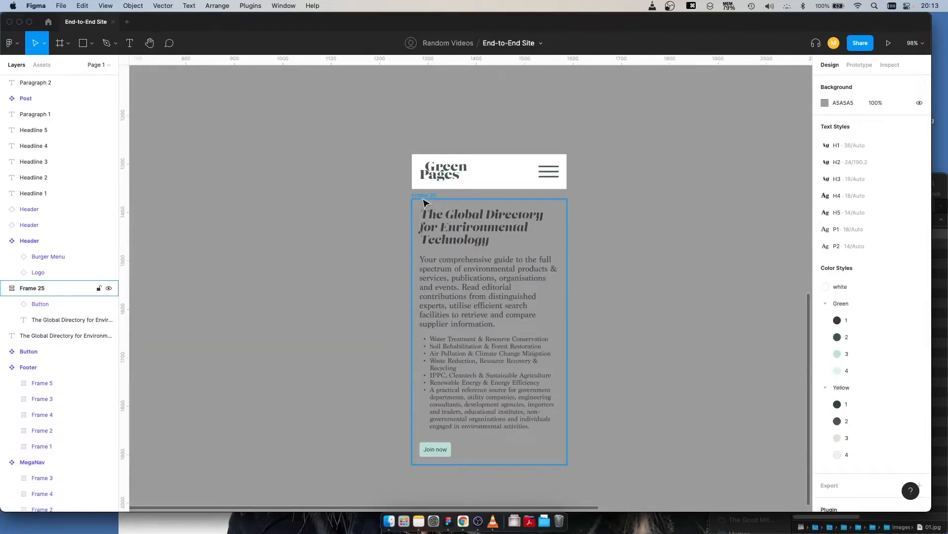
{"action": "left_click_drag", "start_coordinate": [424, 200], "coordinate": [426, 189]}
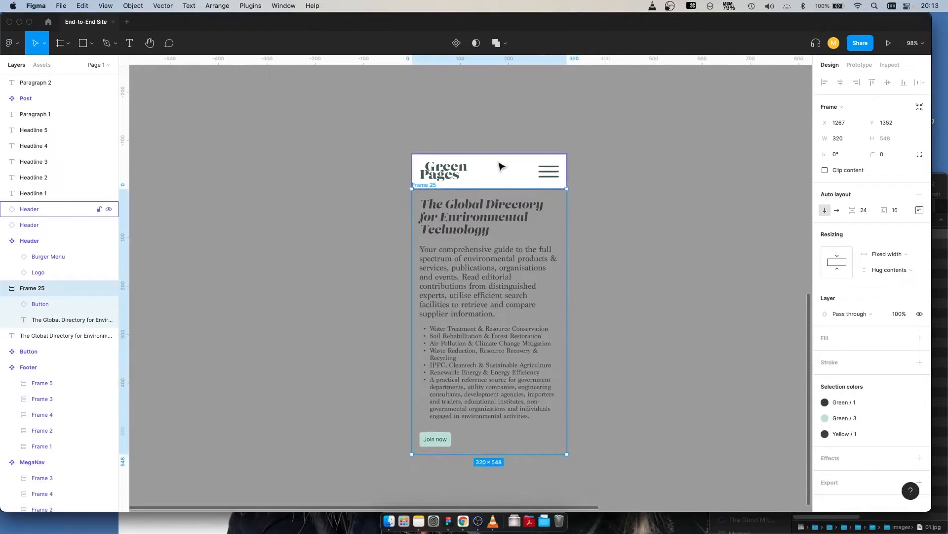
{"action": "left_click", "coordinate": [473, 177], "text": "shift"}
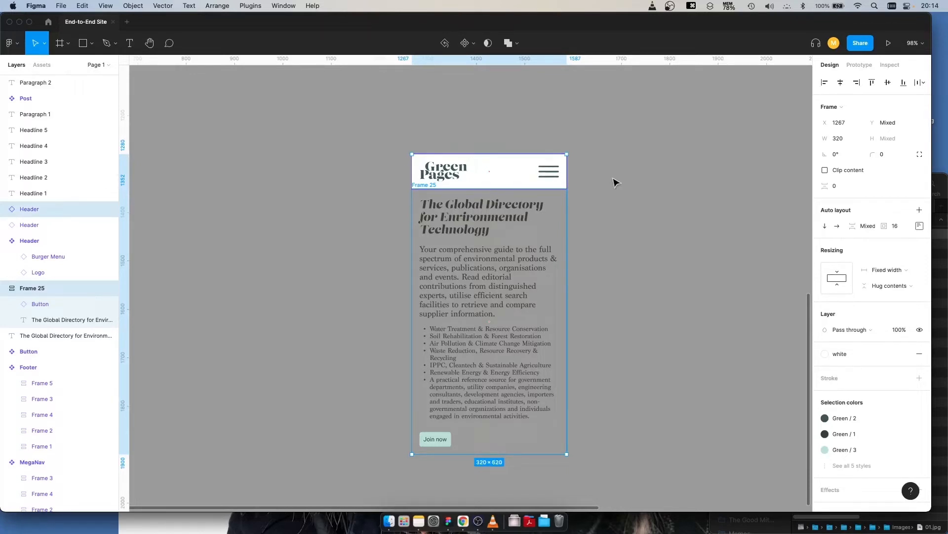
{"action": "key", "text": "shift+a"}
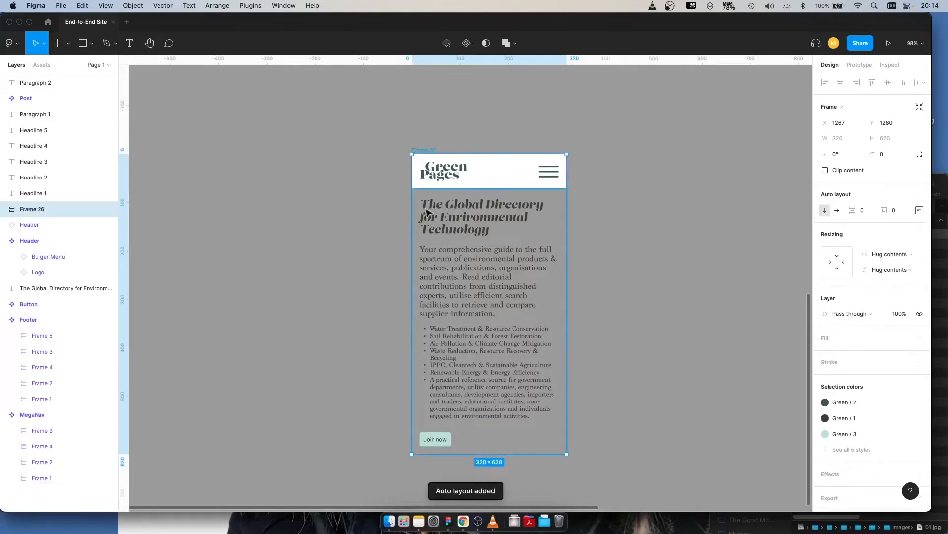
Step: Rename the new auto layout frame as iPhone
{"action": "double_click", "coordinate": [28, 209]}
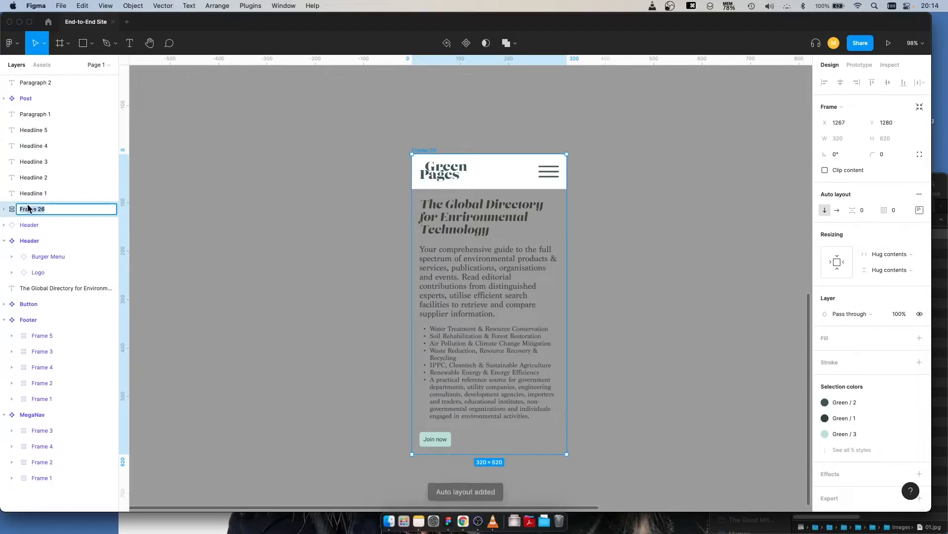
{"action": "type", "text": "iPhone"}
{"action": "key", "text": "Return"}
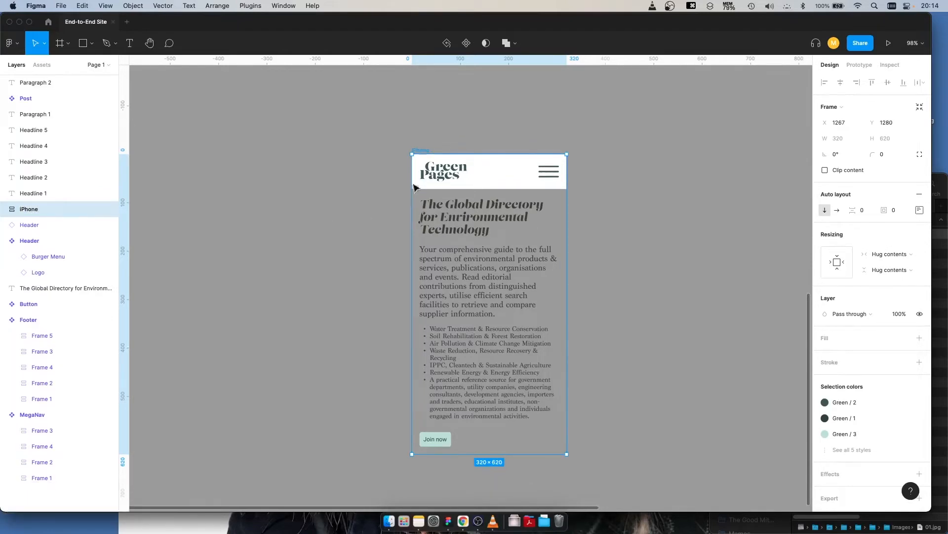
Step: Rename the frame holding the header and text as Mobile
{"action": "double_click", "coordinate": [421, 149]}
{"action": "type", "text": "Mobi"}
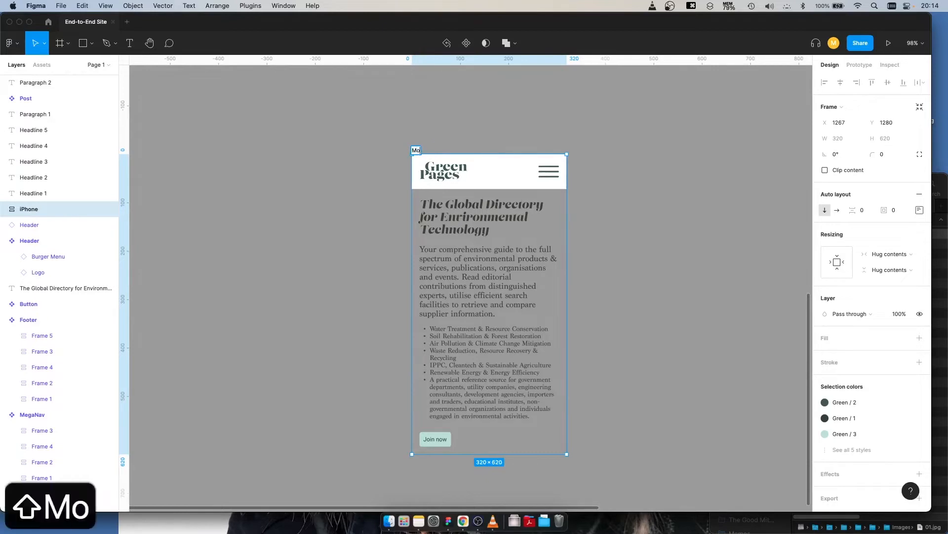
{"action": "type", "text": "le"}
{"action": "key", "text": "Return"}
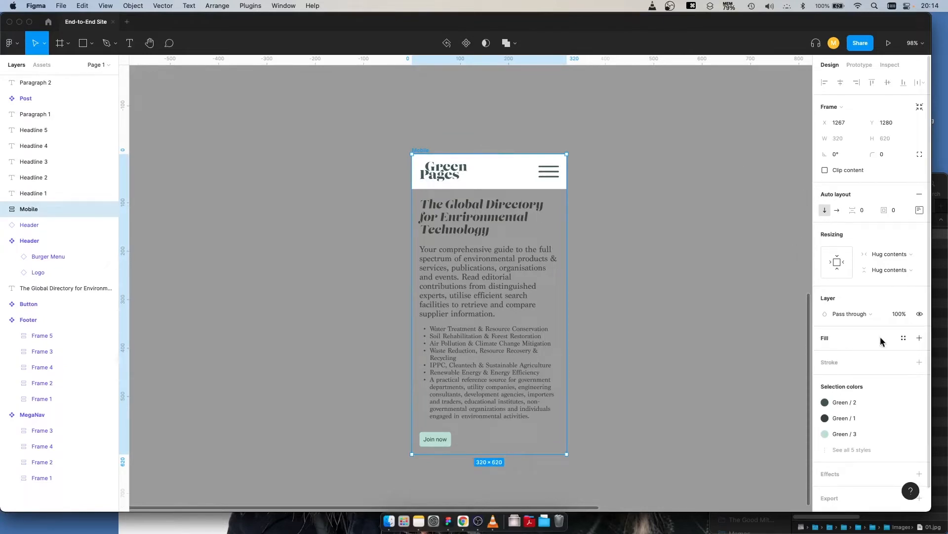
Step: Apply the white color style as the Mobile frame's fill and deselect the frame
{"action": "left_click", "coordinate": [904, 338]}
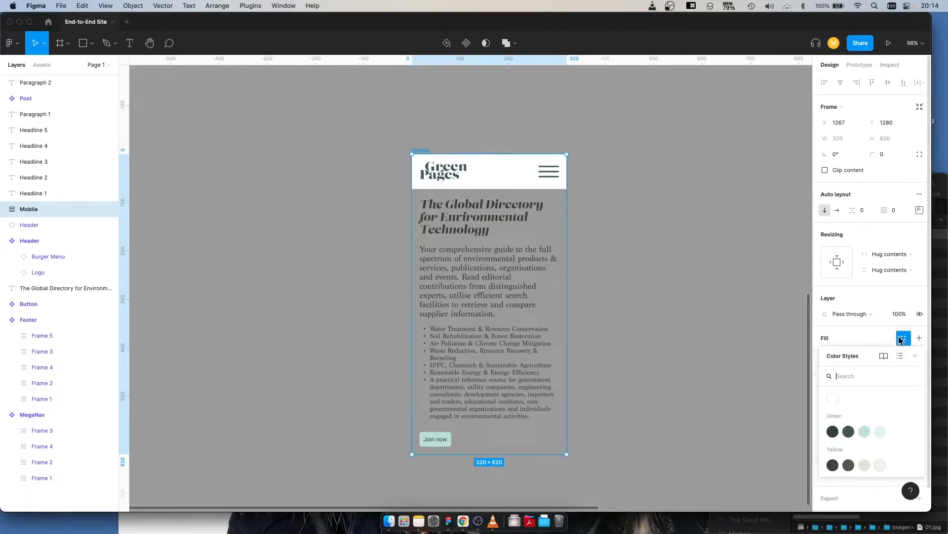
{"action": "left_click", "coordinate": [833, 398]}
{"action": "left_click", "coordinate": [669, 190]}
Step: Copy the Post component beside the Mobile frame, aligned with the frame's top edge, and duplicate the copy
{"action": "scroll", "coordinate": [672, 258], "scroll_direction": "up", "scroll_amount": 1}
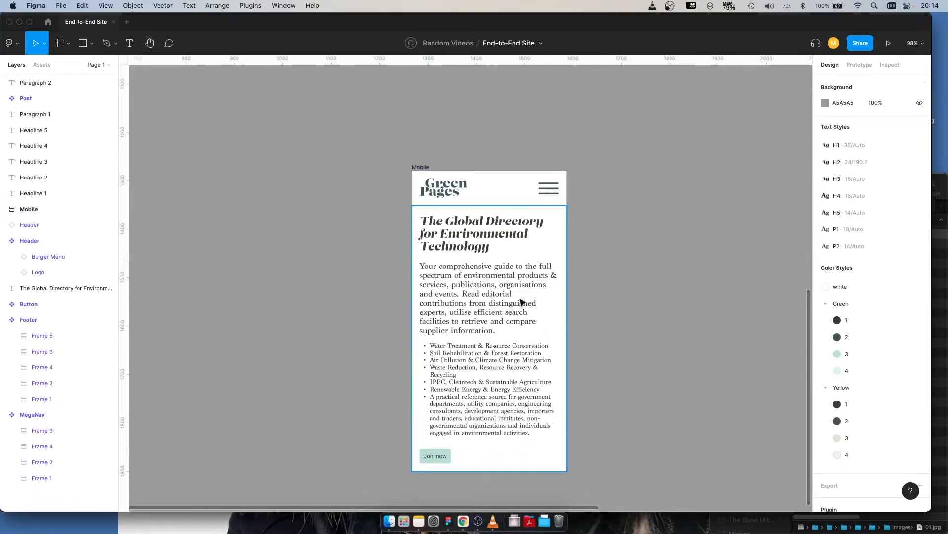
{"action": "scroll", "coordinate": [494, 276], "scroll_direction": "down", "scroll_amount": 5}
{"action": "scroll", "coordinate": [356, 362], "scroll_direction": "up", "scroll_amount": 3}
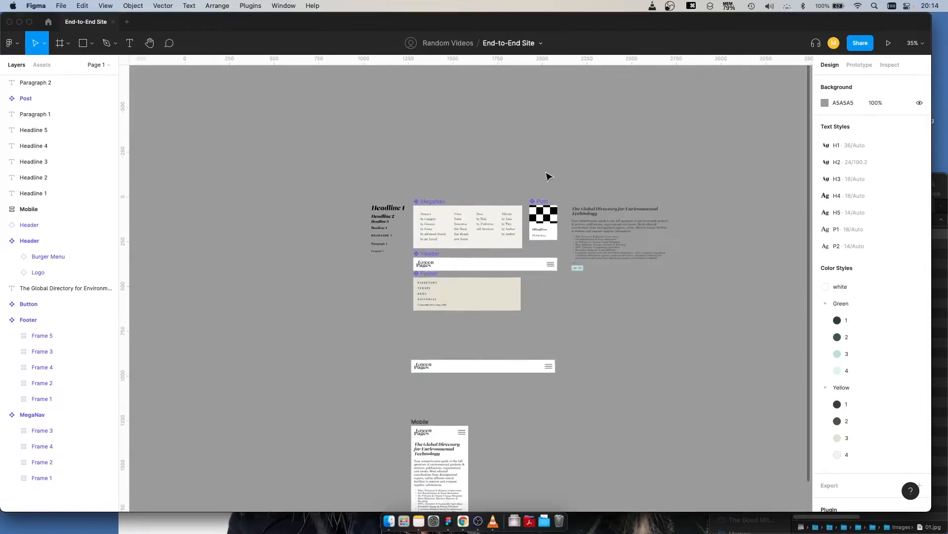
{"action": "scroll", "coordinate": [549, 177], "scroll_direction": "up", "scroll_amount": 5}
{"action": "scroll", "coordinate": [547, 277], "scroll_direction": "down", "scroll_amount": 2}
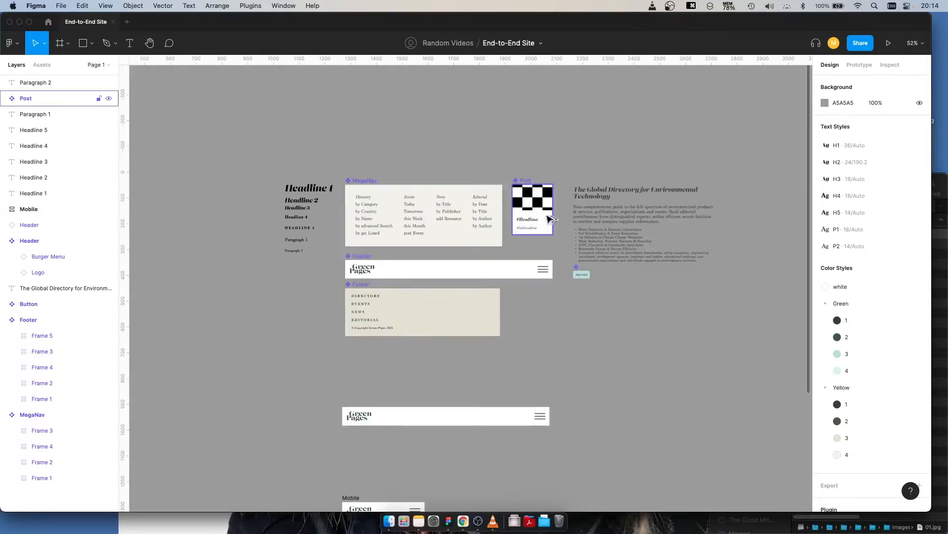
{"action": "left_click_drag", "start_coordinate": [533, 200], "coordinate": [455, 255], "text": "alt"}
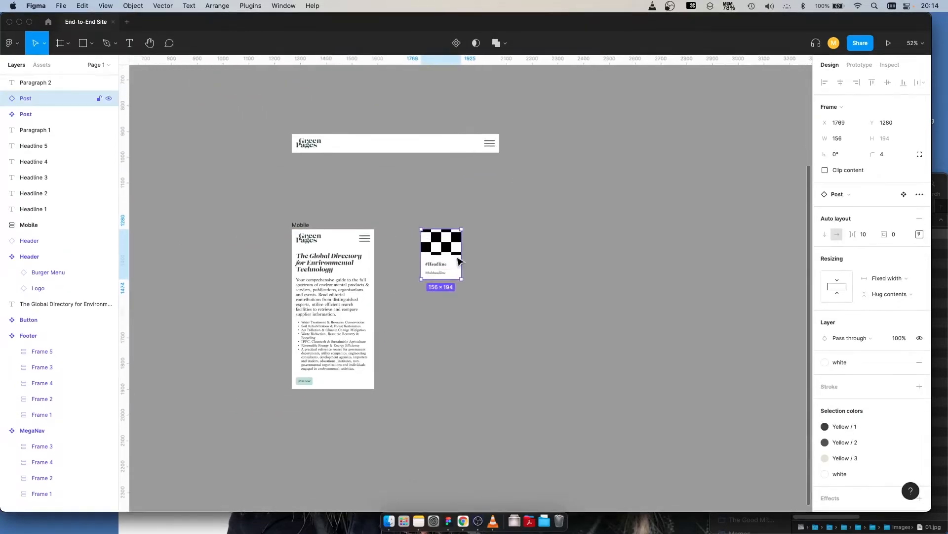
{"action": "key", "text": "super+d"}
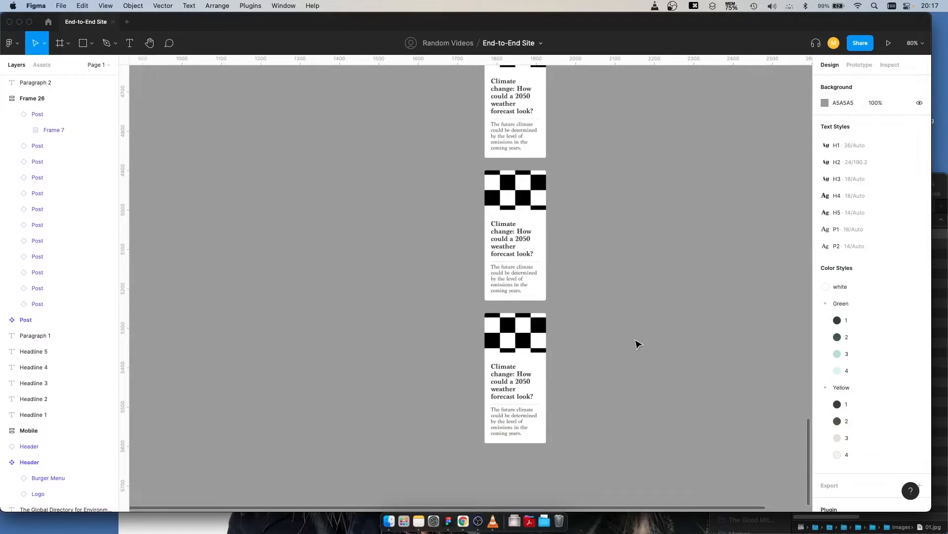
Step: Load the twelve images 01.jpg to 12.jpg from the Images folder for placing on the canvas
{"action": "key", "text": "shift+super+k"}
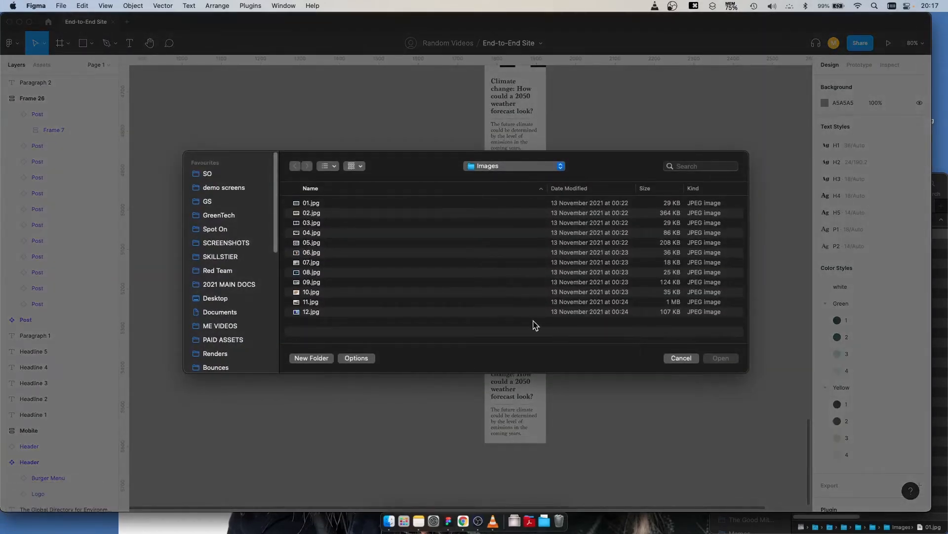
{"action": "left_click", "coordinate": [389, 222]}
{"action": "key", "text": "super+a"}
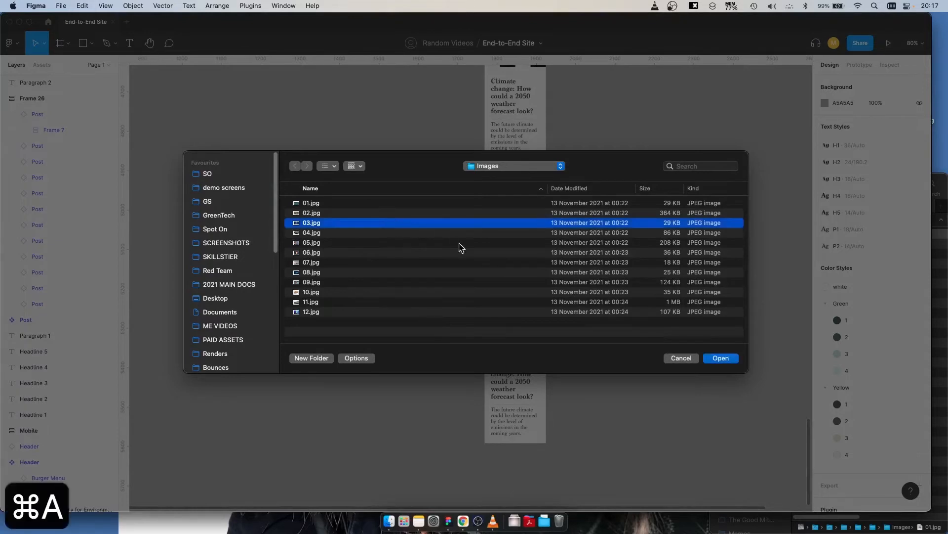
{"action": "left_click", "coordinate": [317, 203]}
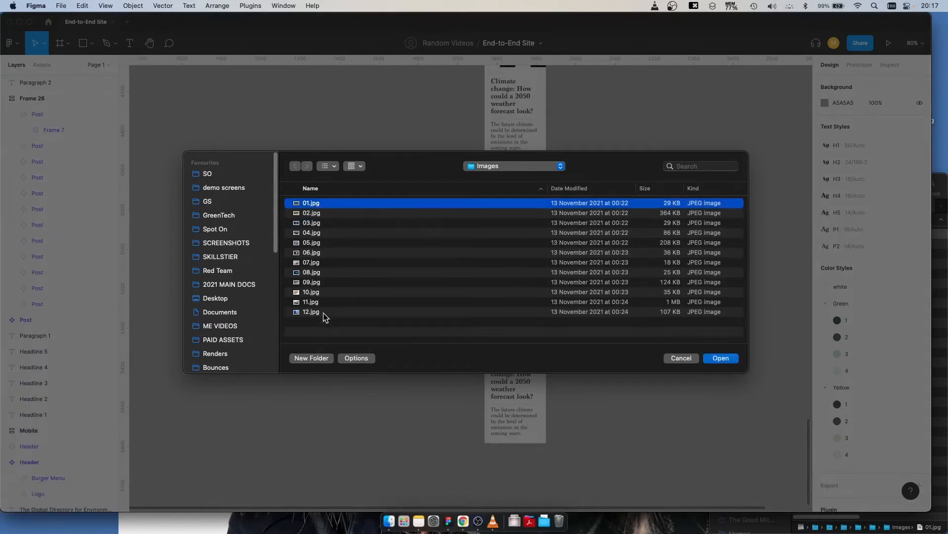
{"action": "left_click", "coordinate": [323, 312], "text": "shift"}
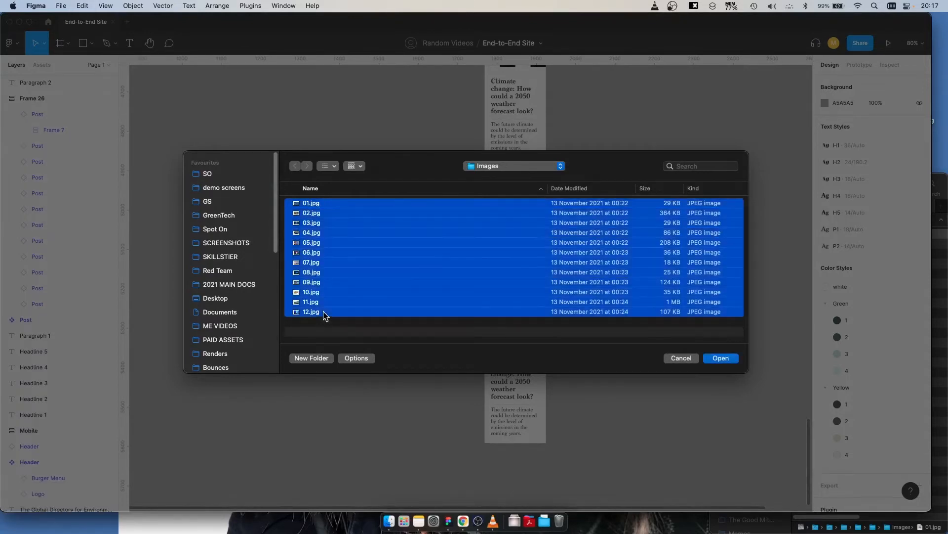
{"action": "left_click", "coordinate": [731, 362]}
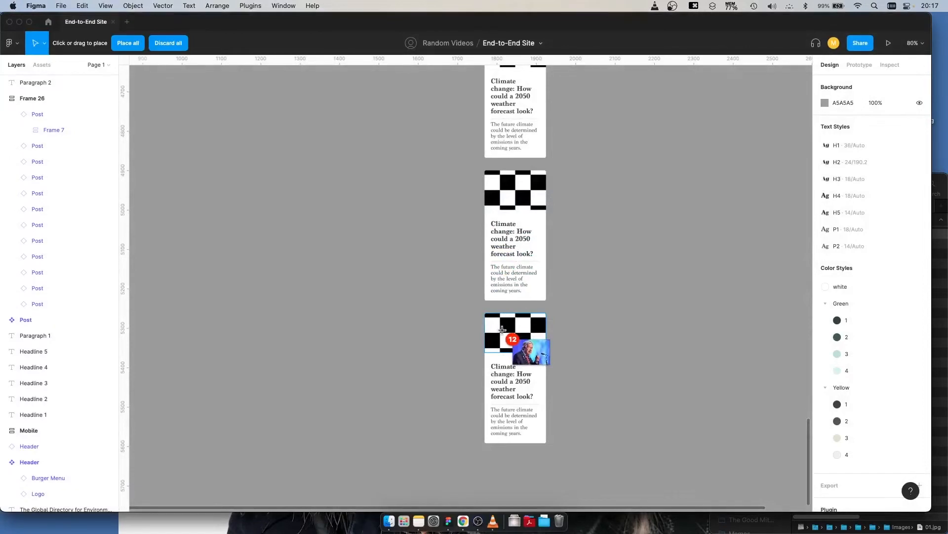
Step: Place the twelve loaded images one by one into the posts' checkered placeholders, from the lowest post up to the first, and select the first post
{"action": "left_click", "coordinate": [502, 330]}
{"action": "left_click", "coordinate": [517, 187]}
{"action": "scroll", "coordinate": [516, 187], "scroll_direction": "up", "scroll_amount": 5}
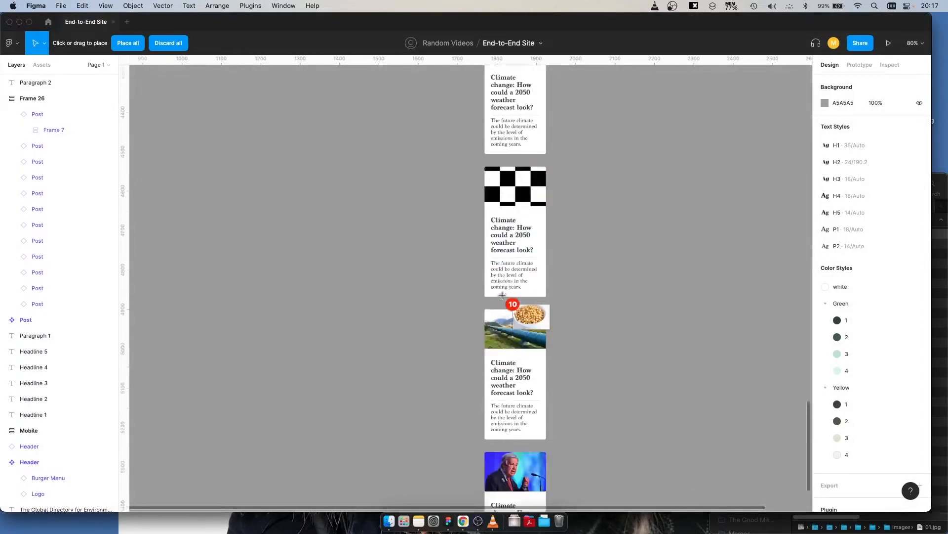
{"action": "left_click", "coordinate": [516, 237]}
{"action": "scroll", "coordinate": [524, 249], "scroll_direction": "up", "scroll_amount": 5}
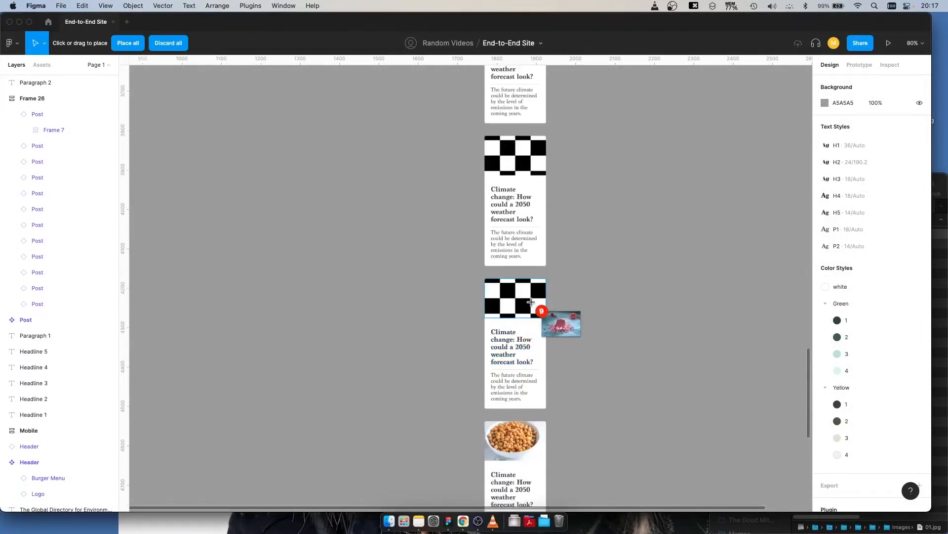
{"action": "left_click", "coordinate": [528, 301]}
{"action": "left_click", "coordinate": [521, 142]}
{"action": "scroll", "coordinate": [521, 148], "scroll_direction": "up", "scroll_amount": 4}
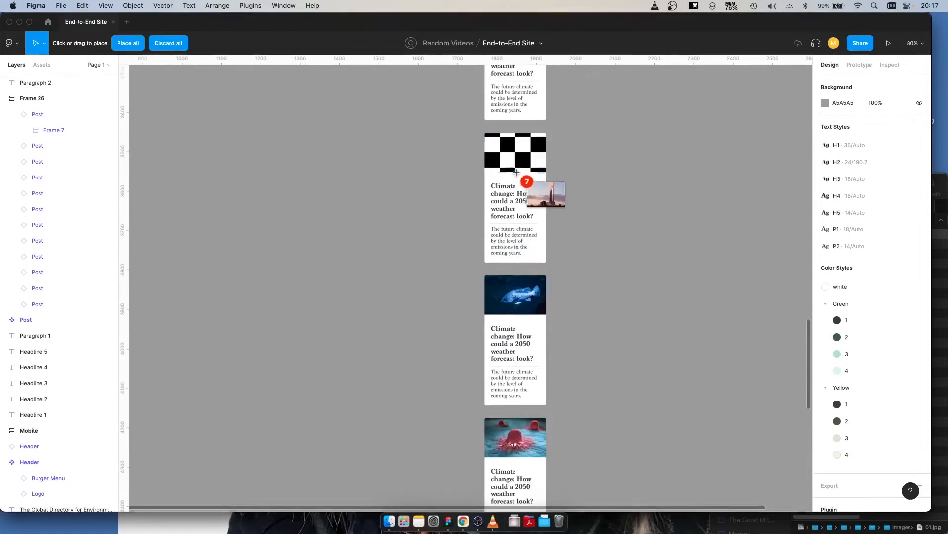
{"action": "left_click", "coordinate": [520, 163]}
{"action": "scroll", "coordinate": [526, 232], "scroll_direction": "up", "scroll_amount": 5}
{"action": "left_click", "coordinate": [521, 218]}
{"action": "scroll", "coordinate": [522, 218], "scroll_direction": "up", "scroll_amount": 5}
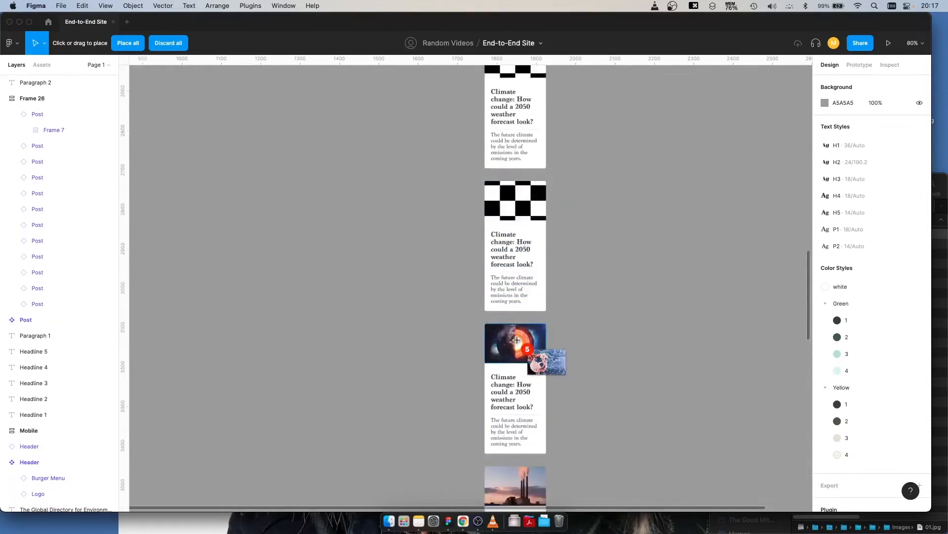
{"action": "left_click", "coordinate": [517, 250]}
{"action": "scroll", "coordinate": [512, 329], "scroll_direction": "up", "scroll_amount": 4}
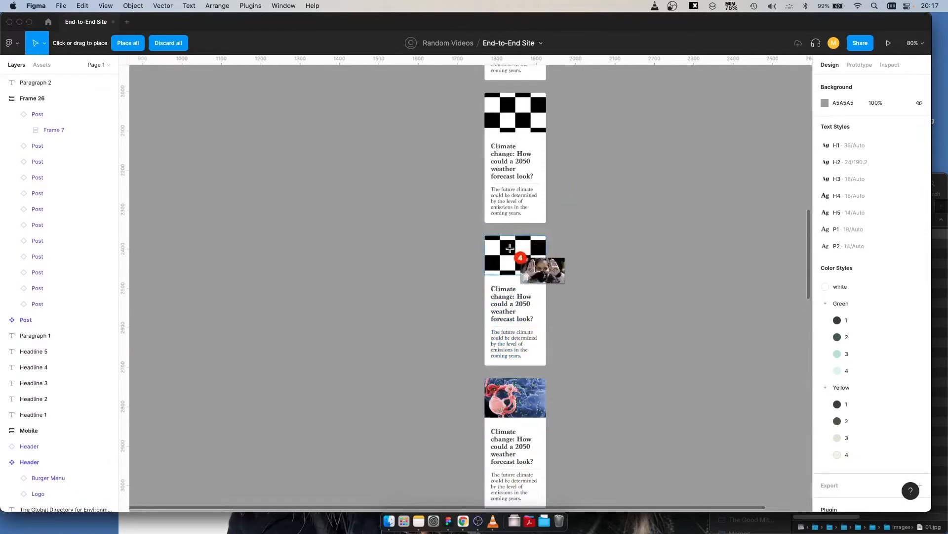
{"action": "left_click", "coordinate": [516, 245]}
{"action": "scroll", "coordinate": [517, 237], "scroll_direction": "up", "scroll_amount": 4}
{"action": "left_click", "coordinate": [518, 233]}
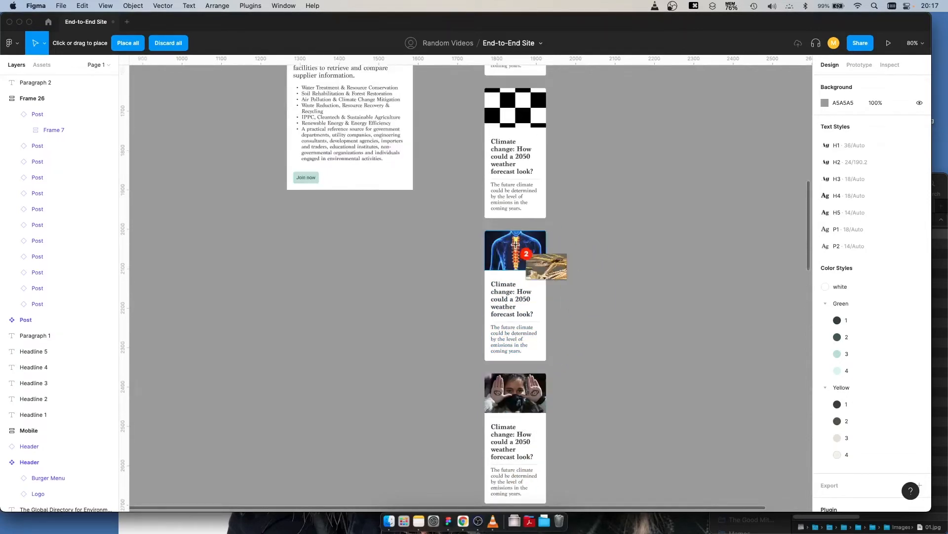
{"action": "scroll", "coordinate": [514, 247], "scroll_direction": "up", "scroll_amount": 4}
{"action": "left_click", "coordinate": [509, 268]}
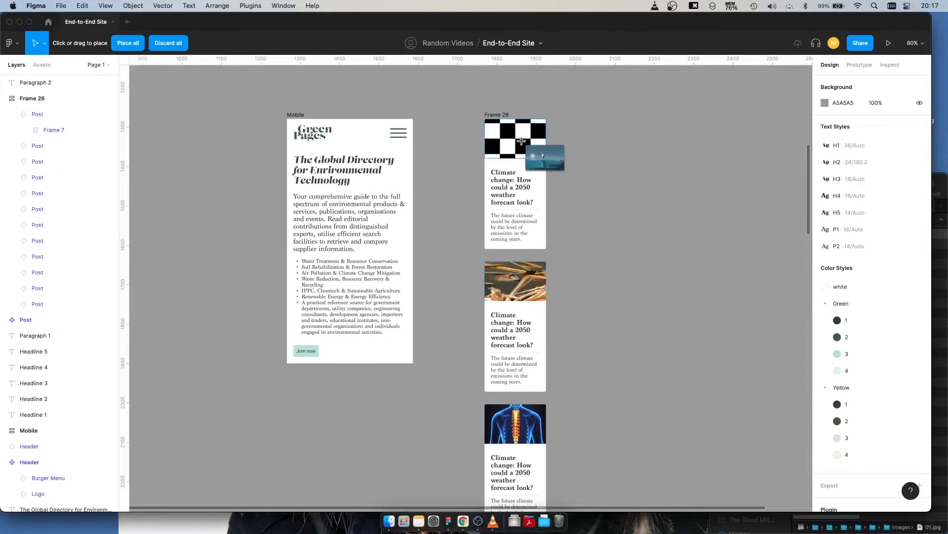
{"action": "left_click", "coordinate": [522, 141]}
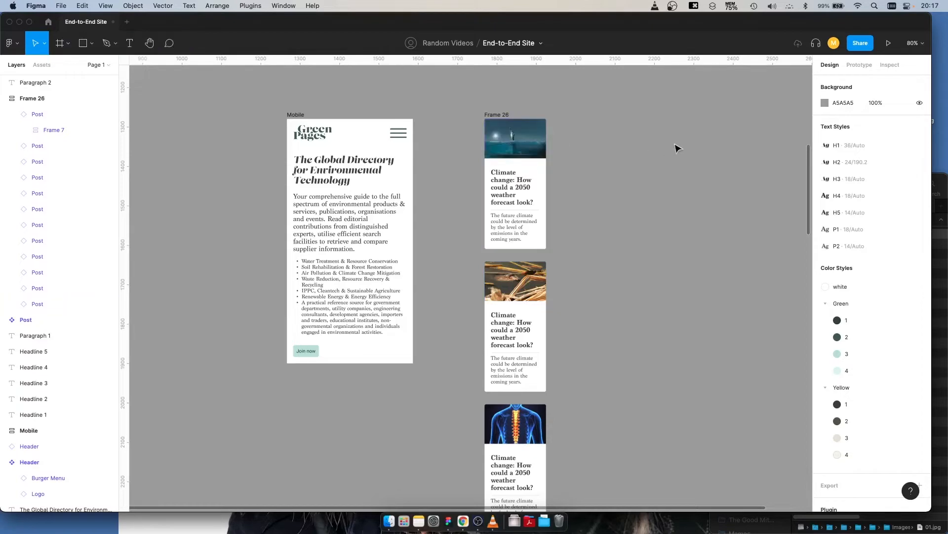
{"action": "left_click", "coordinate": [502, 145]}
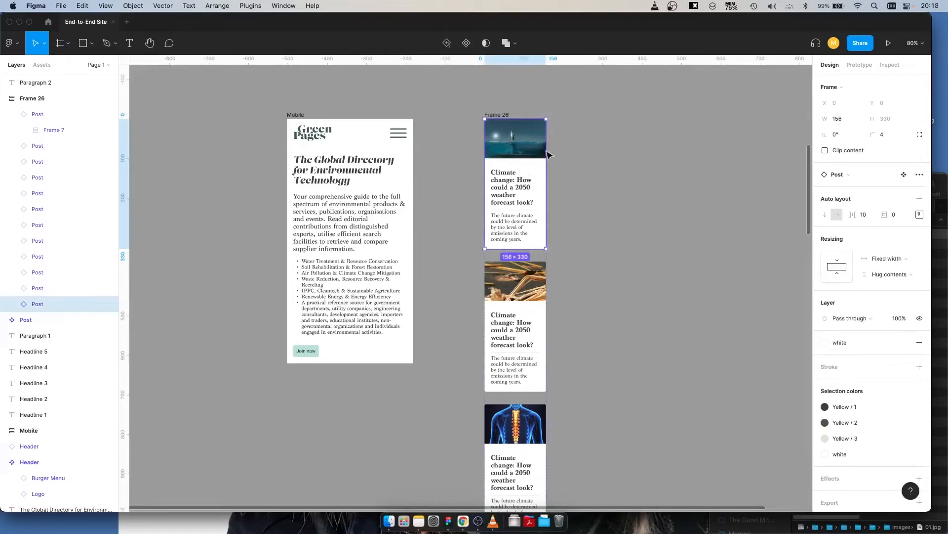
Step: Try widening the first post to 186, undo it, and inspect the resizing of the main Post component's Rectangle 2
{"action": "mouse_move", "coordinate": [547, 181]}
{"action": "left_mouse_down"}
{"action": "mouse_move", "coordinate": [595, 181]}
{"action": "mouse_move", "coordinate": [559, 181]}
{"action": "left_mouse_up"}
{"action": "key", "text": "super+z"}
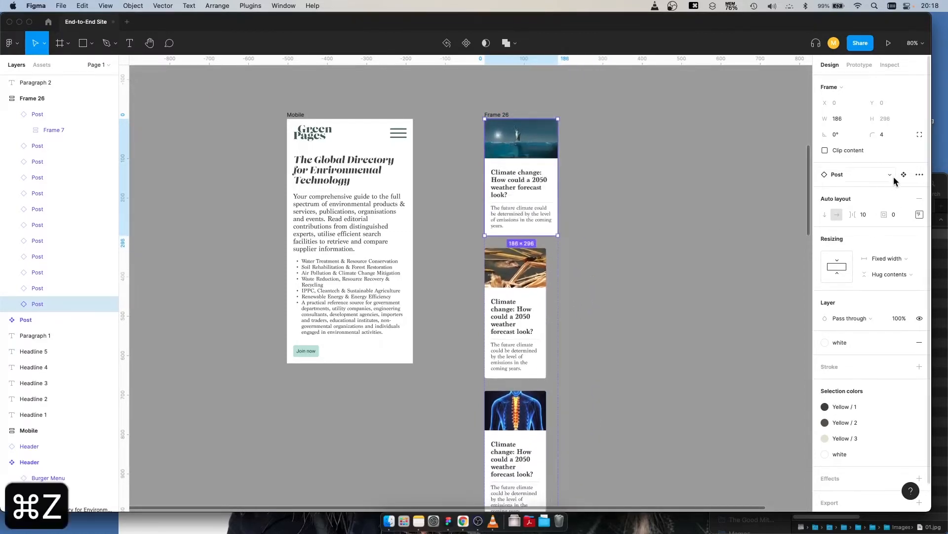
{"action": "left_click", "coordinate": [904, 175]}
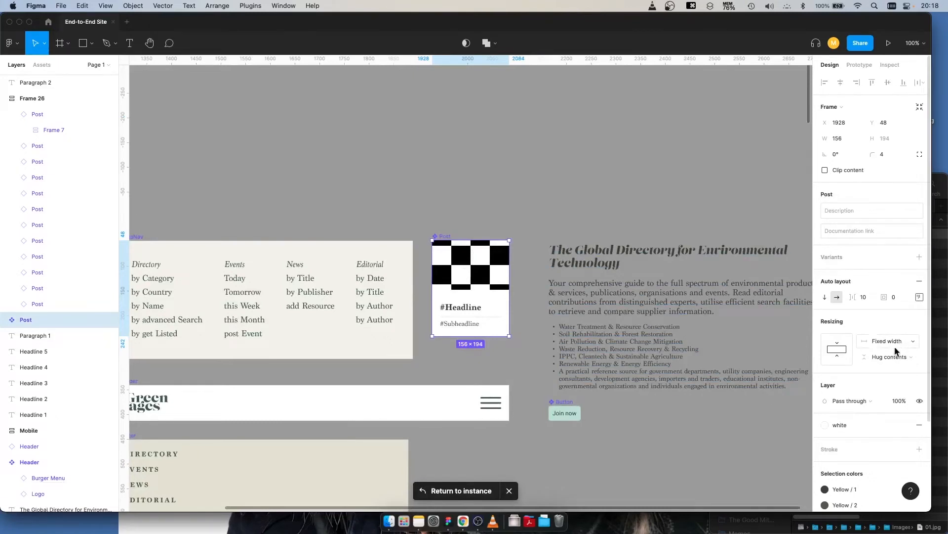
{"action": "double_click", "coordinate": [471, 277]}
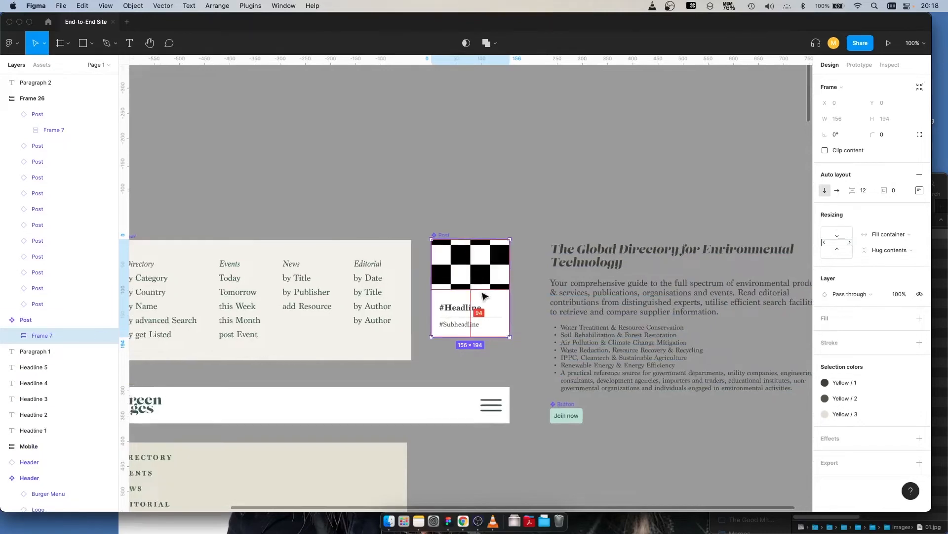
{"action": "scroll", "coordinate": [487, 286], "scroll_direction": "up", "scroll_amount": 5}
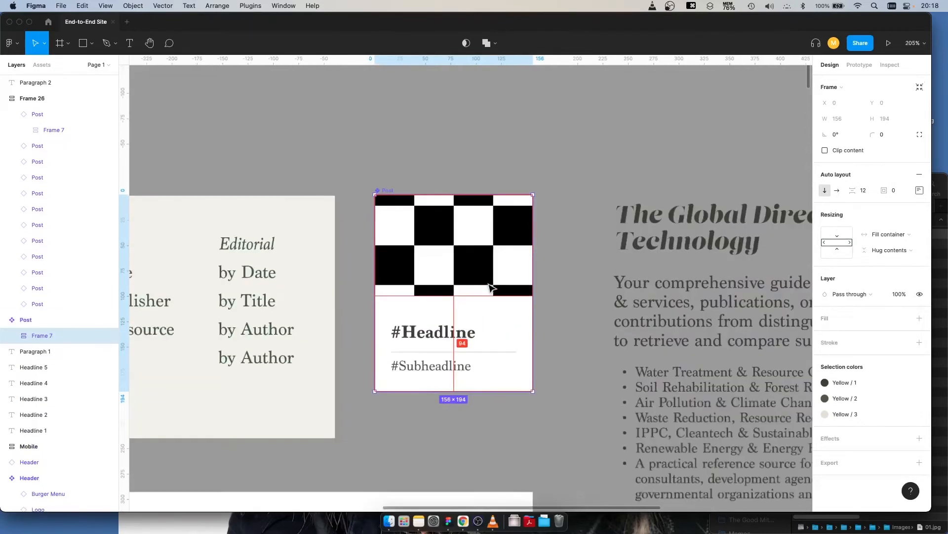
{"action": "left_click", "coordinate": [12, 337]}
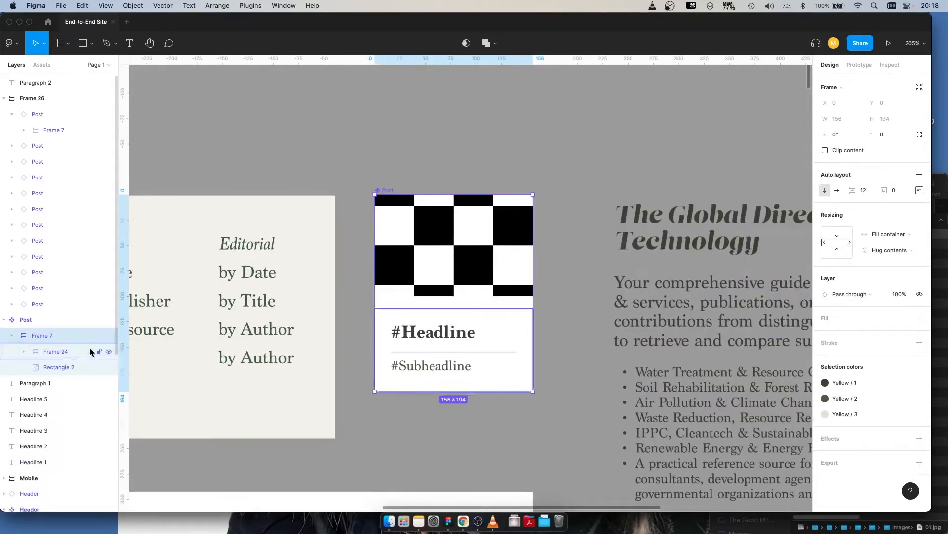
{"action": "left_click", "coordinate": [63, 367]}
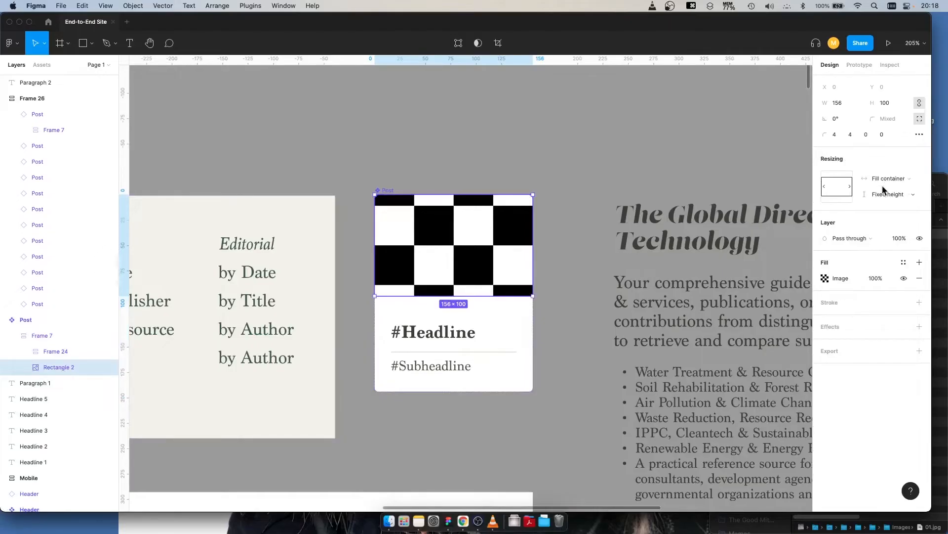
Step: Inspect the resizing settings of Frame 24 and its headline, divider line and subheadline in the main Post component
{"action": "left_click", "coordinate": [55, 353]}
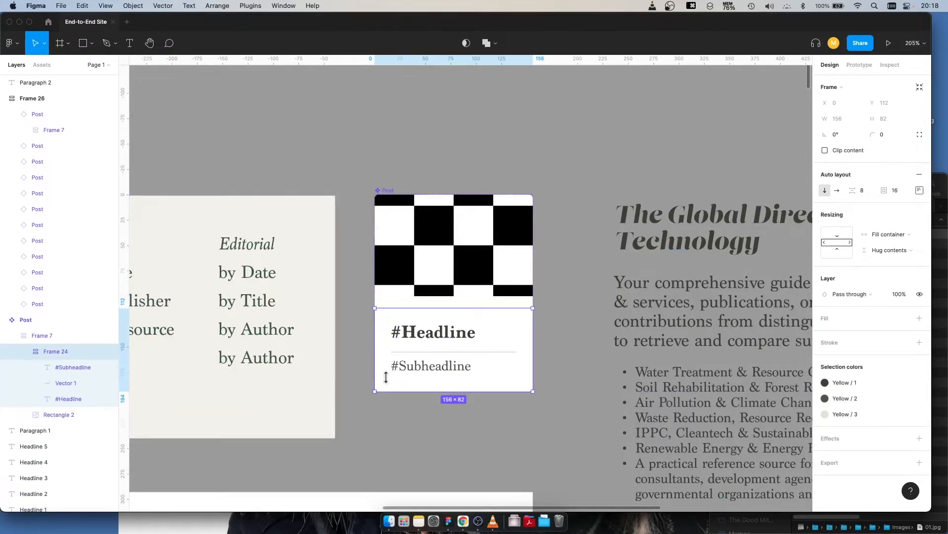
{"action": "left_click", "coordinate": [432, 352], "text": "shift"}
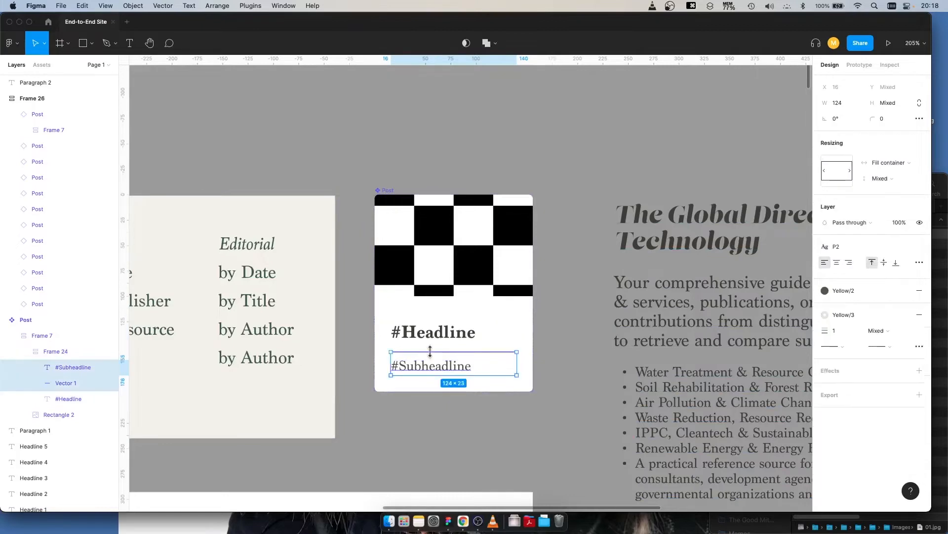
{"action": "left_click", "coordinate": [434, 340], "text": "shift"}
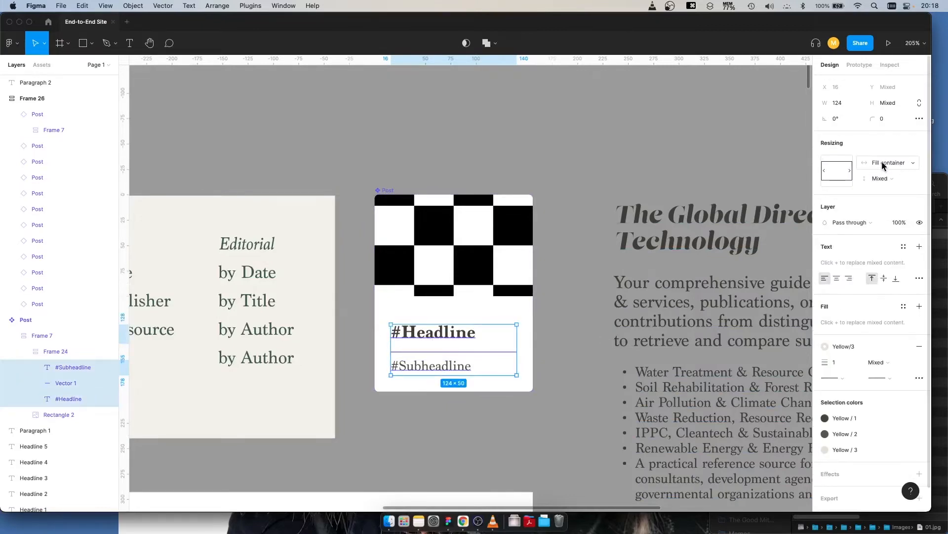
Step: Try widening the first post in Frame 26 beside the Mobile frame
{"action": "left_click", "coordinate": [435, 118]}
{"action": "scroll", "coordinate": [434, 118], "scroll_direction": "down", "scroll_amount": 2}
{"action": "scroll", "coordinate": [450, 232], "scroll_direction": "down", "scroll_amount": 10}
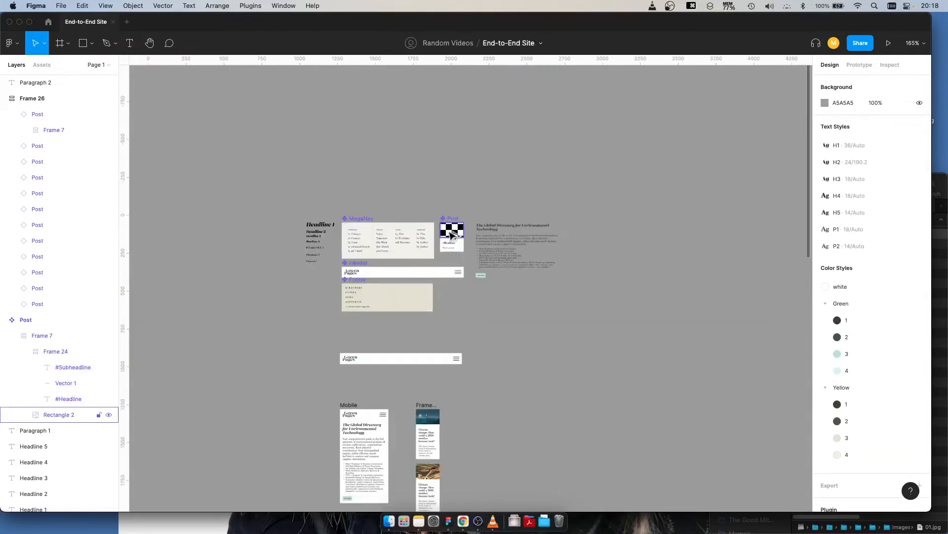
{"action": "scroll", "coordinate": [450, 232], "scroll_direction": "down", "scroll_amount": 5}
{"action": "scroll", "coordinate": [414, 181], "scroll_direction": "up", "scroll_amount": 5}
{"action": "left_click", "coordinate": [511, 200]}
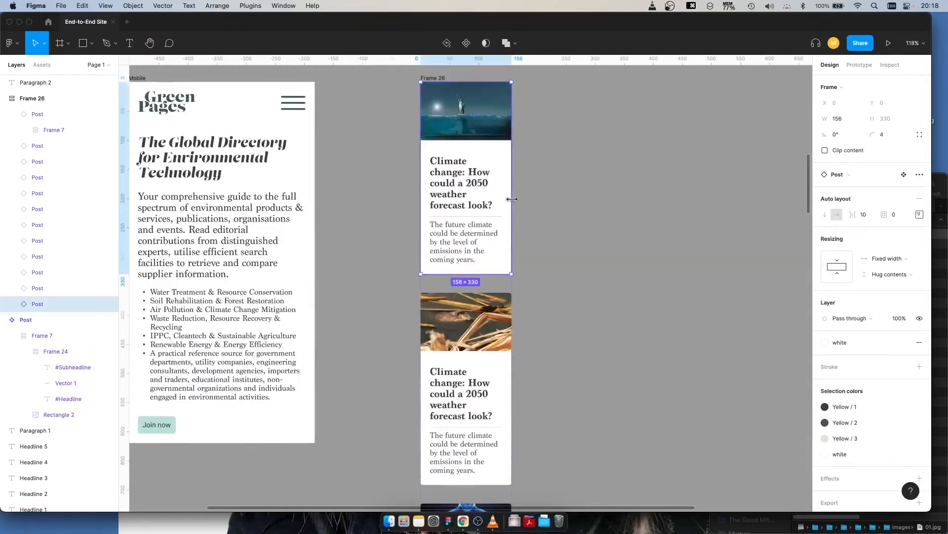
{"action": "left_click_drag", "start_coordinate": [511, 200], "coordinate": [617, 201]}
{"action": "key", "text": "super+z"}
Step: Set all posts in Frame 26 to fill the container width and widen the frame to about 247
{"action": "left_click", "coordinate": [432, 79]}
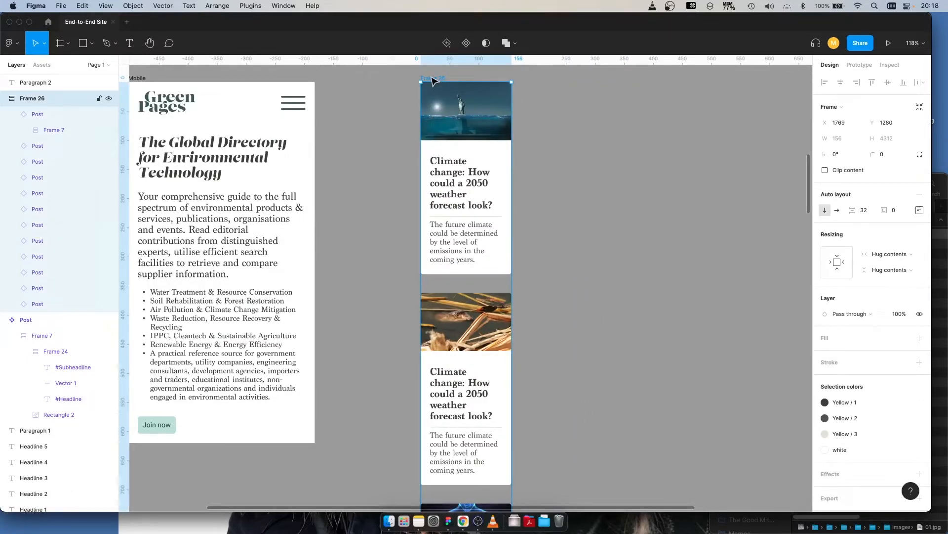
{"action": "key", "text": "Return"}
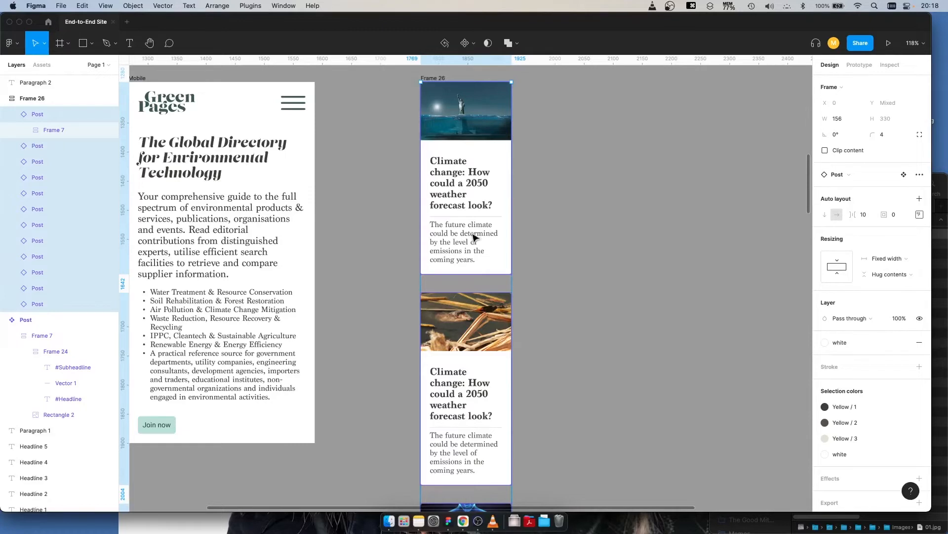
{"action": "left_click", "coordinate": [889, 258]}
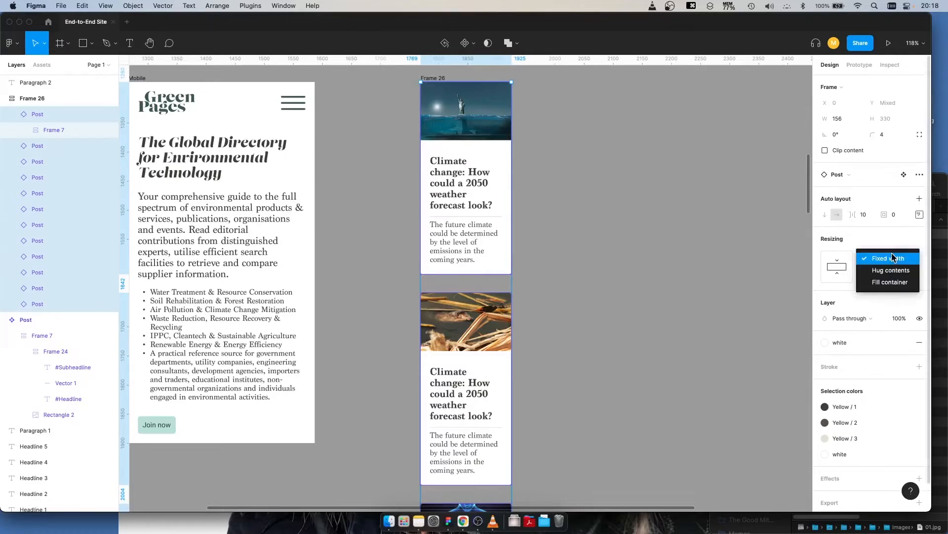
{"action": "left_click", "coordinate": [889, 283]}
{"action": "left_click", "coordinate": [636, 213]}
{"action": "left_click", "coordinate": [433, 78]}
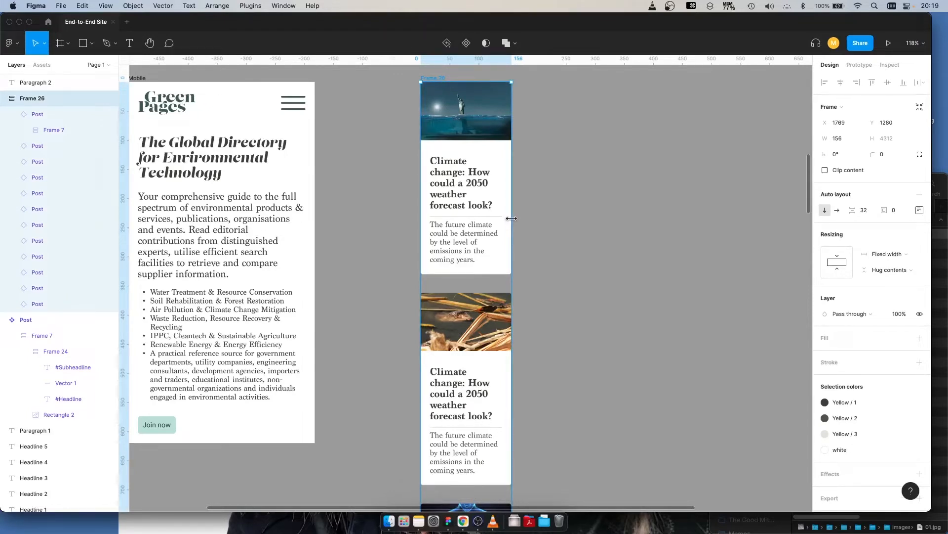
{"action": "left_click_drag", "start_coordinate": [511, 217], "coordinate": [598, 267]}
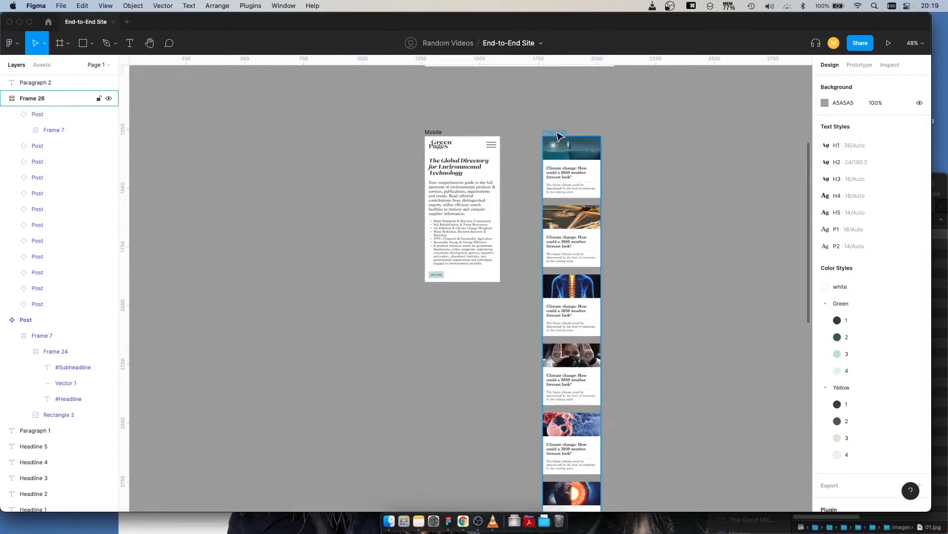
Step: Move Frame 26 with the posts into the Mobile frame below the Join now button and set its width to Fill container
{"action": "left_click_drag", "start_coordinate": [558, 136], "coordinate": [448, 281]}
{"action": "scroll", "coordinate": [448, 307], "scroll_direction": "up", "scroll_amount": 5}
{"action": "scroll", "coordinate": [615, 271], "scroll_direction": "up", "scroll_amount": 2}
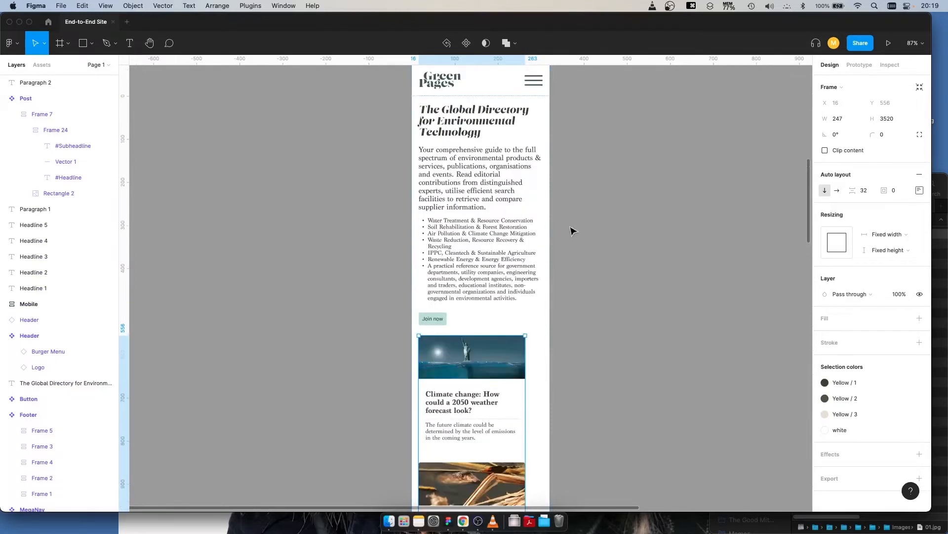
{"action": "left_click", "coordinate": [905, 240]}
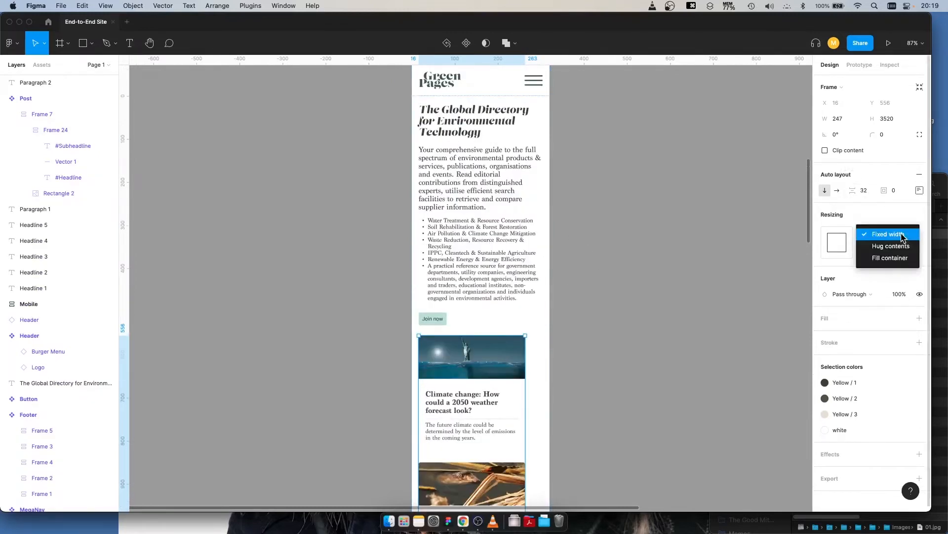
{"action": "left_click", "coordinate": [898, 258]}
{"action": "scroll", "coordinate": [635, 158], "scroll_direction": "down", "scroll_amount": 6}
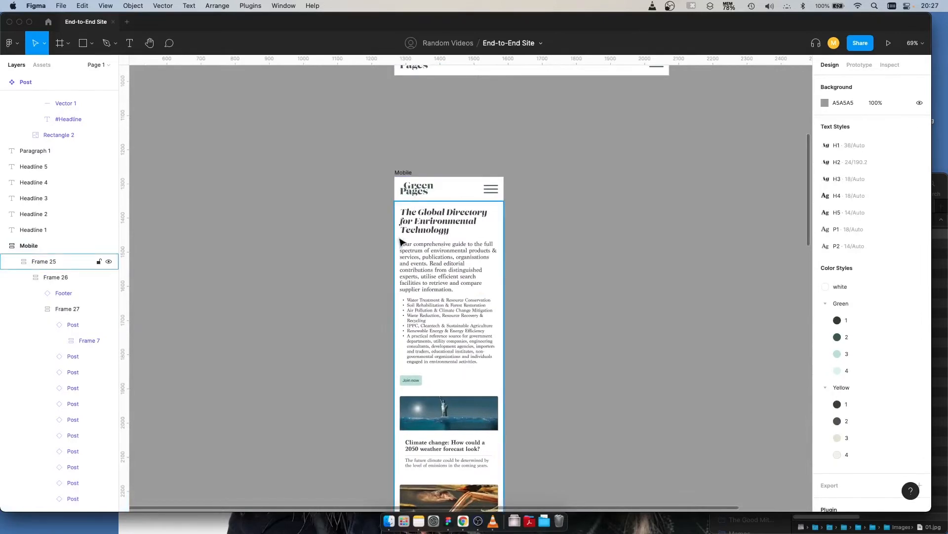
Step: Ungroup Frame 25 and its nested Frame 26 inside the Mobile frame
{"action": "left_click", "coordinate": [51, 261]}
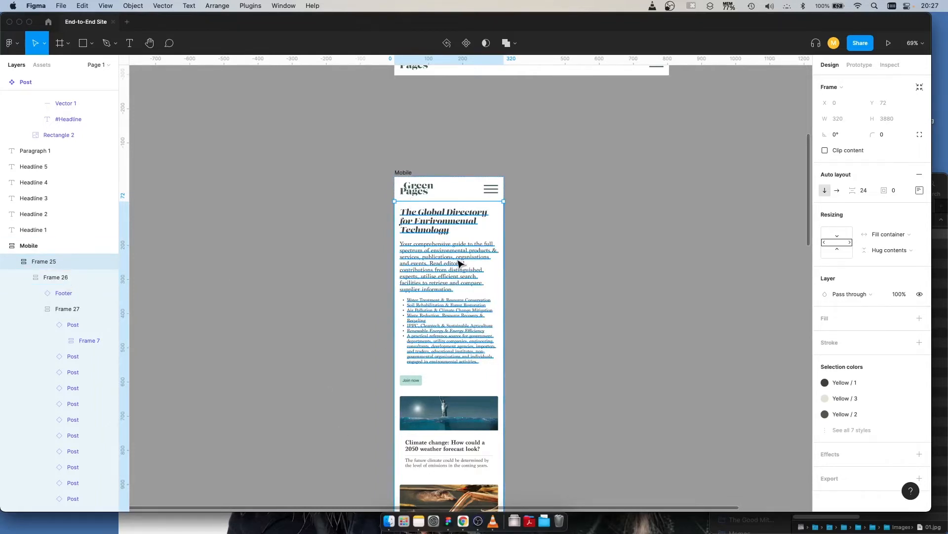
{"action": "key", "text": "super+shift+g"}
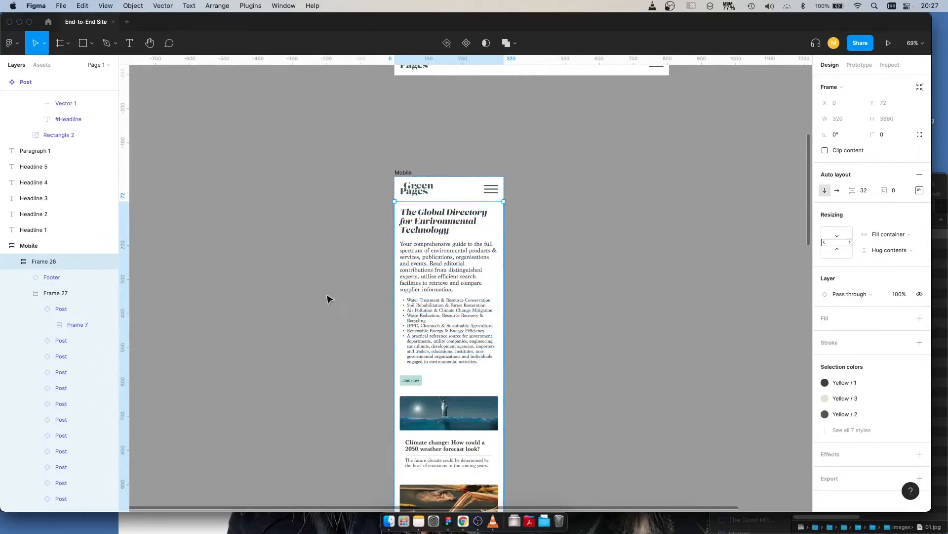
{"action": "scroll", "coordinate": [453, 307], "scroll_direction": "down", "scroll_amount": 10}
{"action": "scroll", "coordinate": [451, 307], "scroll_direction": "down", "scroll_amount": 15}
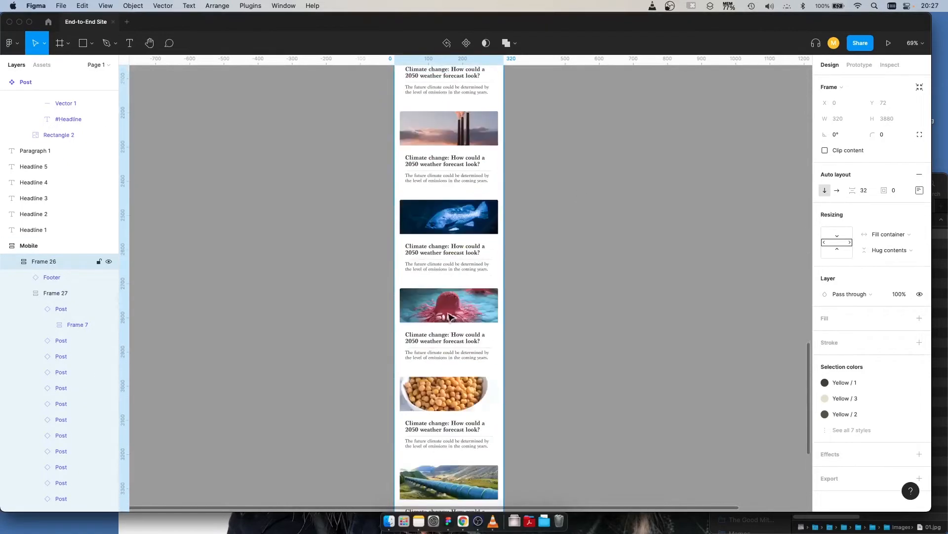
{"action": "scroll", "coordinate": [451, 322], "scroll_direction": "up", "scroll_amount": 5}
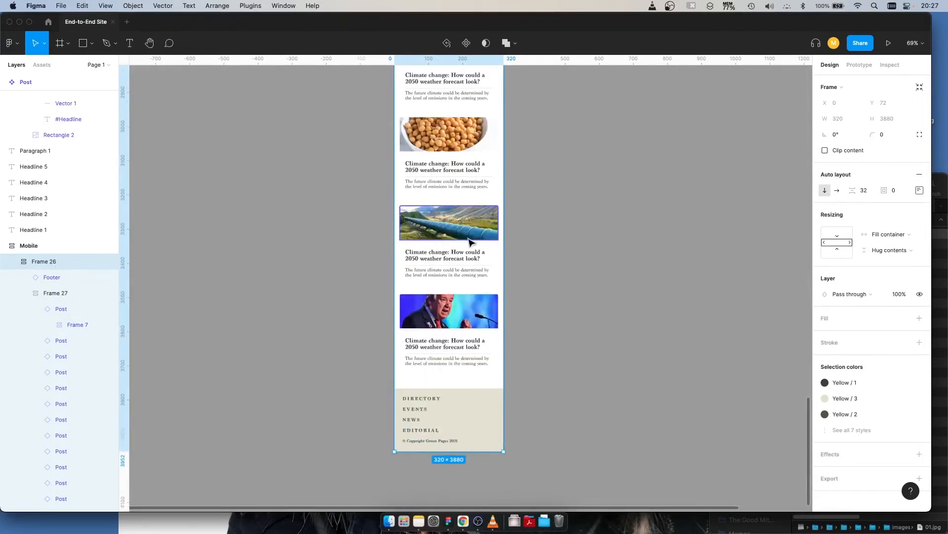
{"action": "key", "text": "super+shift+g"}
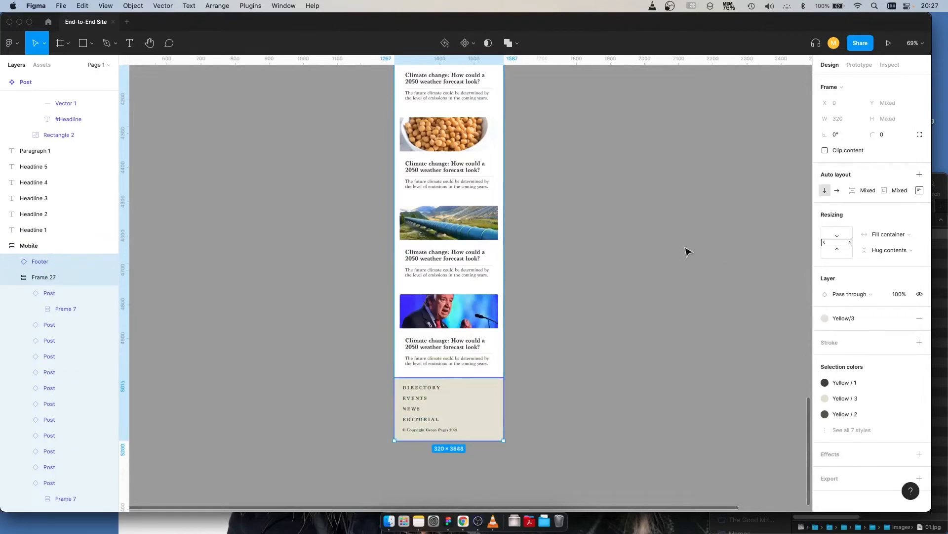
Step: Rename the frame holding the intro text and Join now button as Intro
{"action": "scroll", "coordinate": [579, 255], "scroll_direction": "up", "scroll_amount": 20}
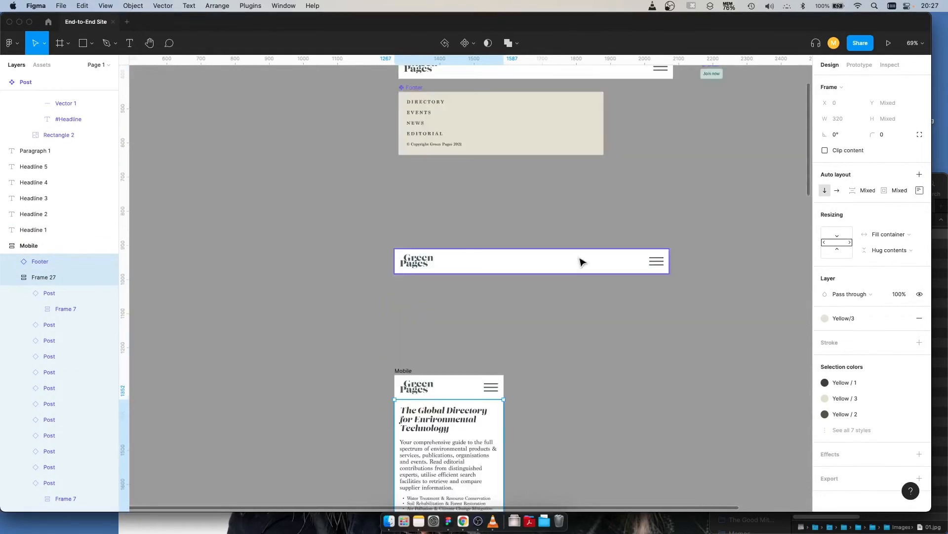
{"action": "scroll", "coordinate": [433, 263], "scroll_direction": "down", "scroll_amount": 20}
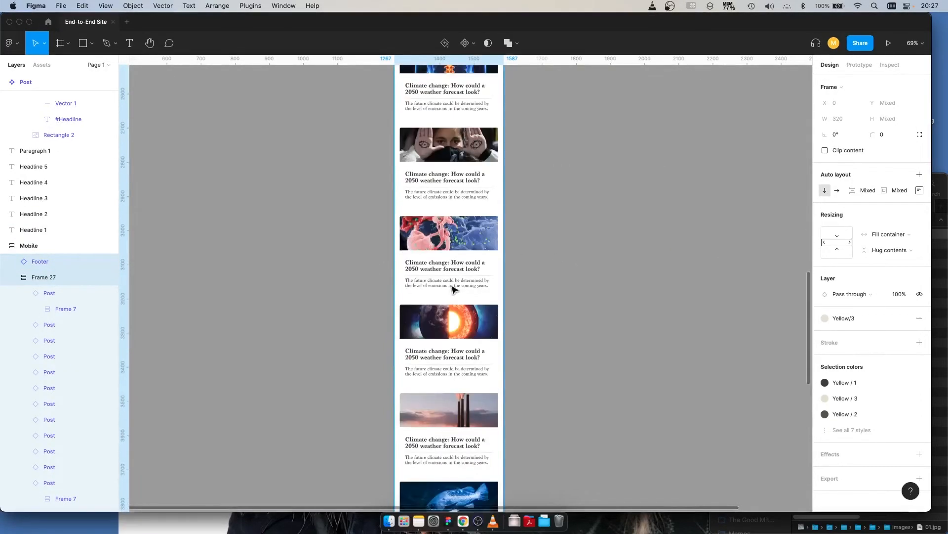
{"action": "scroll", "coordinate": [448, 293], "scroll_direction": "down", "scroll_amount": 8}
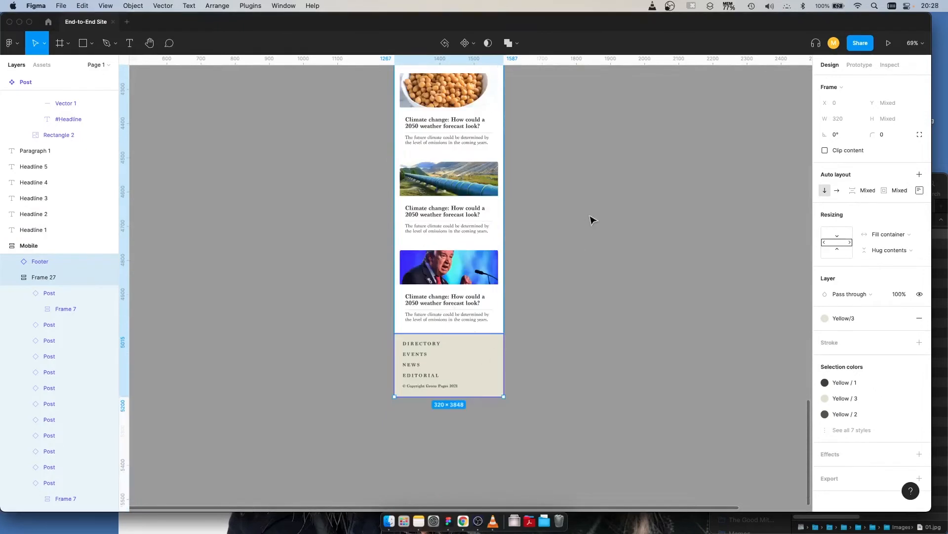
{"action": "scroll", "coordinate": [593, 220], "scroll_direction": "up", "scroll_amount": 20}
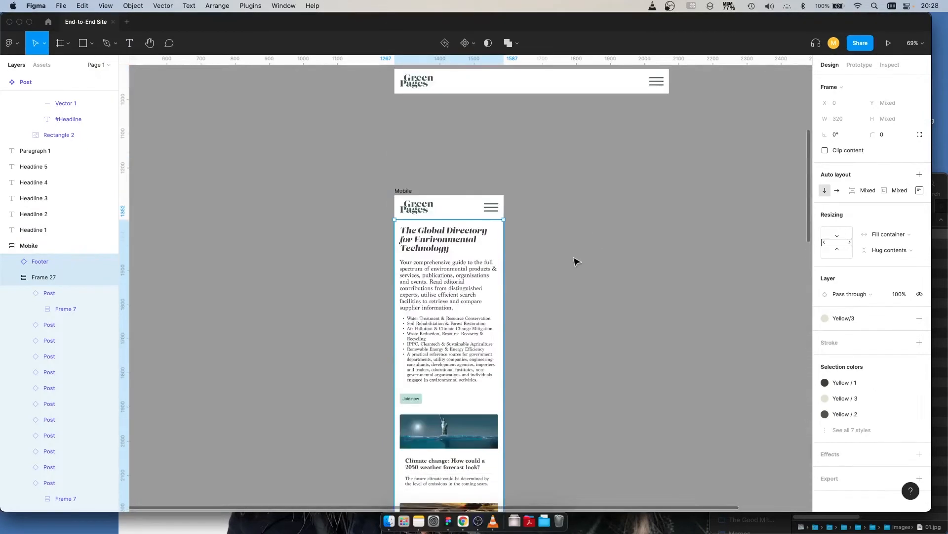
{"action": "left_click", "coordinate": [578, 260]}
{"action": "double_click", "coordinate": [442, 250]}
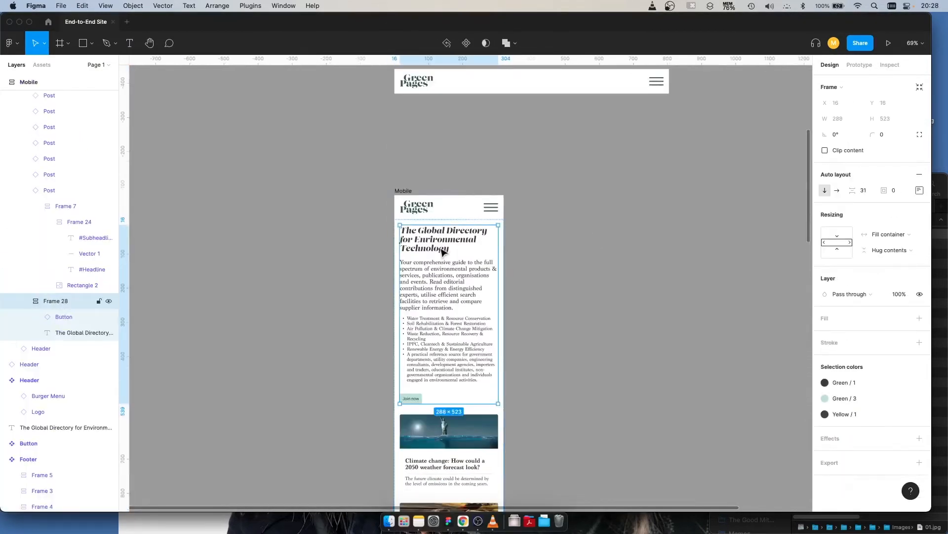
{"action": "double_click", "coordinate": [55, 301]}
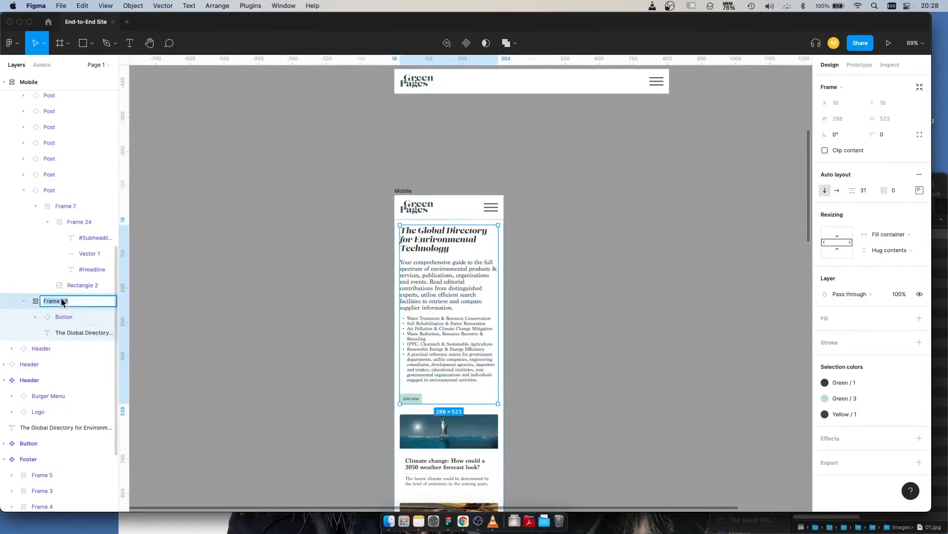
{"action": "type", "text": "Intro"}
{"action": "key", "text": "Return"}
Step: Select the first post below the Intro frame and review the whole column of posts down to the footer
{"action": "scroll", "coordinate": [463, 273], "scroll_direction": "down", "scroll_amount": 1}
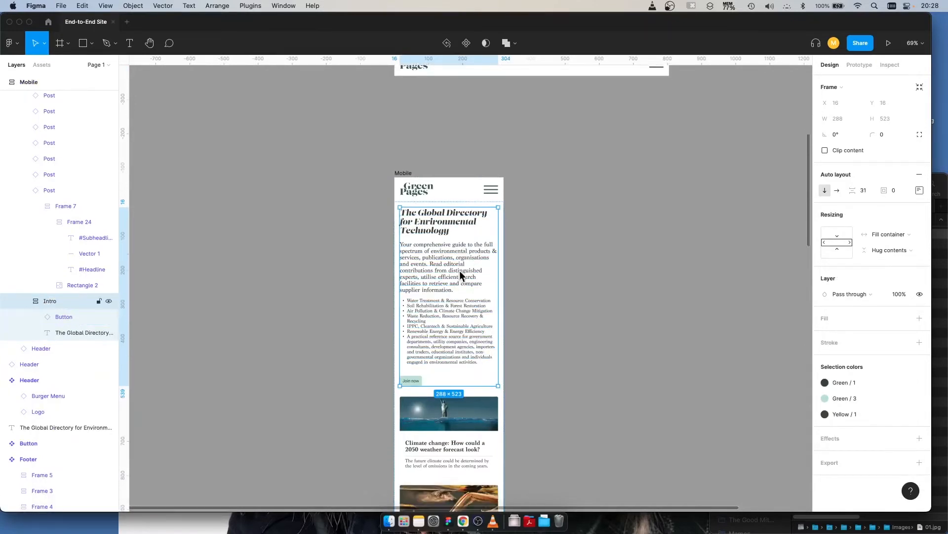
{"action": "left_click", "coordinate": [445, 419]}
{"action": "scroll", "coordinate": [437, 232], "scroll_direction": "down", "scroll_amount": 5}
{"action": "scroll", "coordinate": [450, 222], "scroll_direction": "up", "scroll_amount": 2}
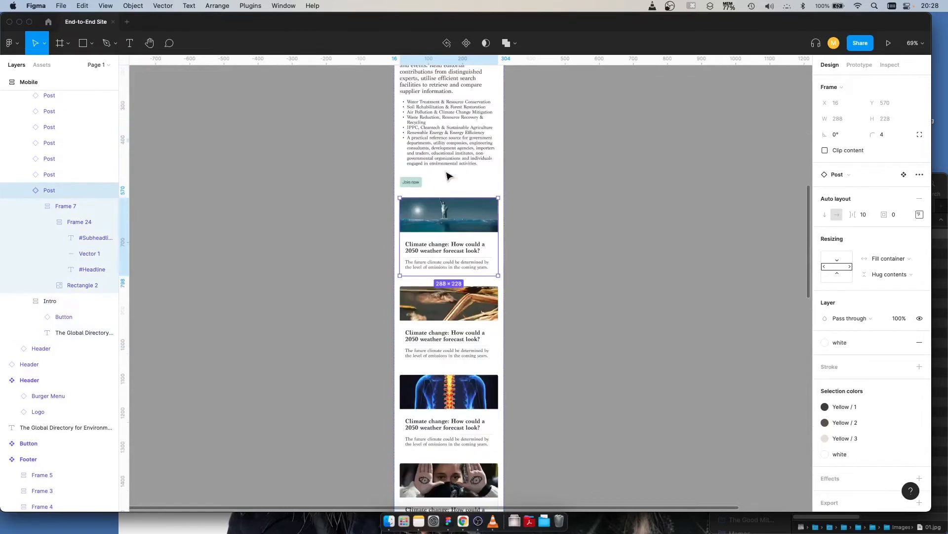
{"action": "scroll", "coordinate": [460, 210], "scroll_direction": "down", "scroll_amount": 5, "text": "ctrl"}
{"action": "scroll", "coordinate": [460, 210], "scroll_direction": "down", "scroll_amount": 3}
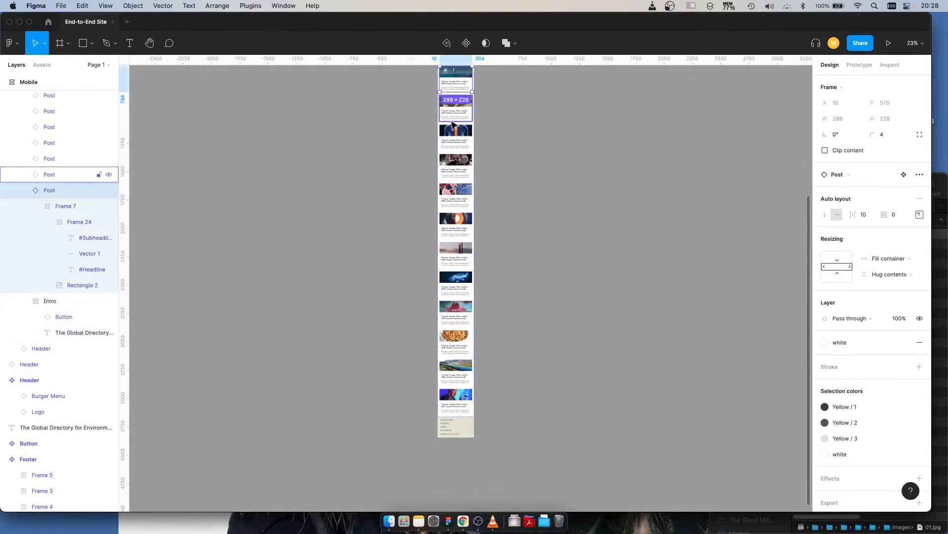
{"action": "scroll", "coordinate": [529, 182], "scroll_direction": "up", "scroll_amount": 2}
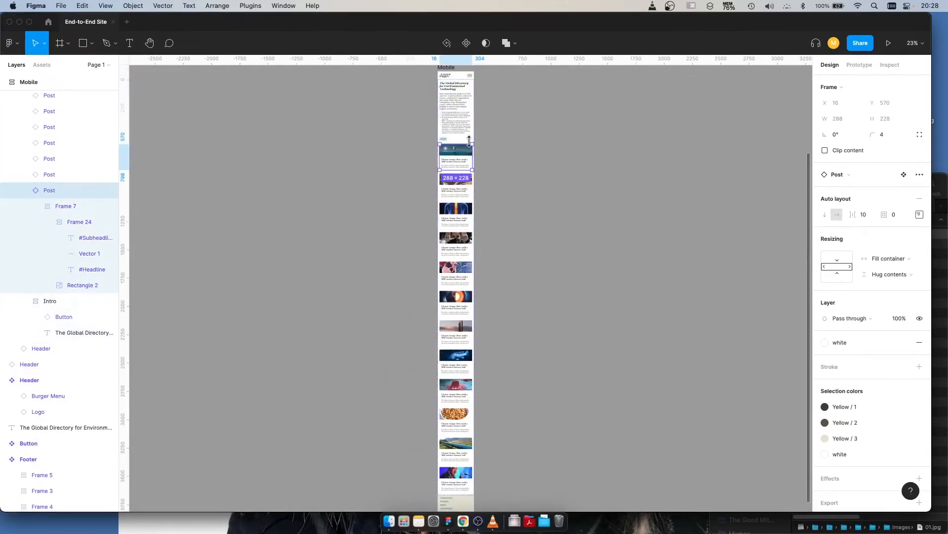
{"action": "left_click", "coordinate": [453, 222], "text": "shift"}
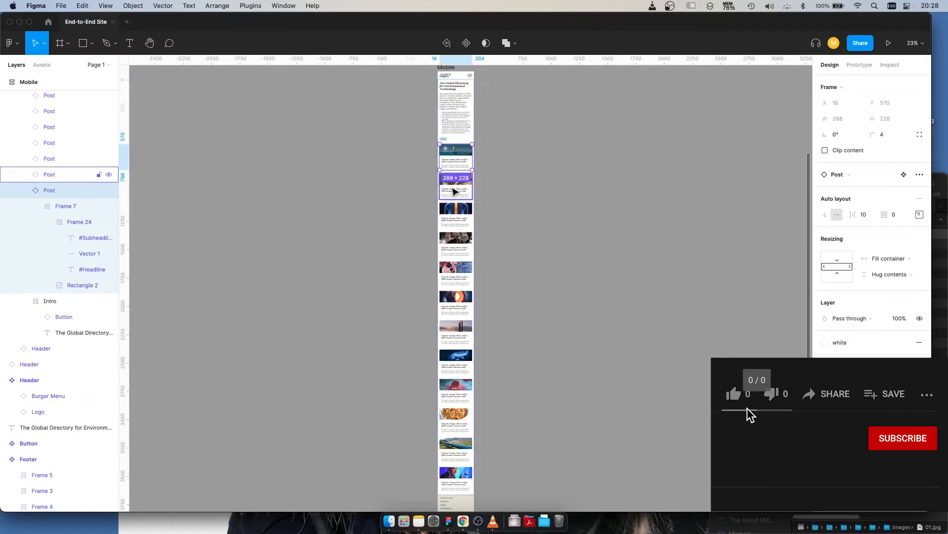
Step: Wrap the first six posts below the Intro frame in a vertical auto layout frame
{"action": "left_click", "coordinate": [453, 220], "text": "shift"}
{"action": "left_click", "coordinate": [457, 246], "text": "shift"}
{"action": "left_click", "coordinate": [462, 274], "text": "shift"}
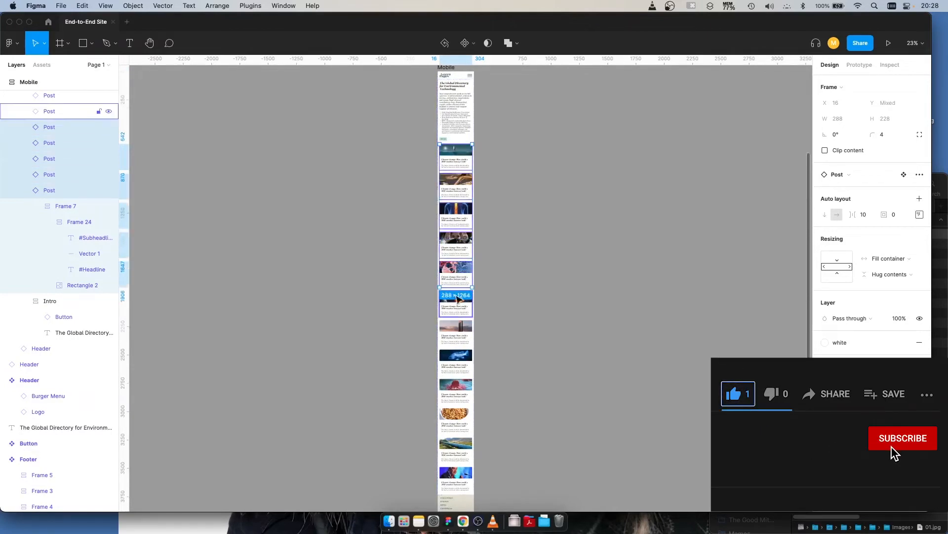
{"action": "left_click", "coordinate": [471, 296], "text": "shift"}
{"action": "key", "text": "shift+a"}
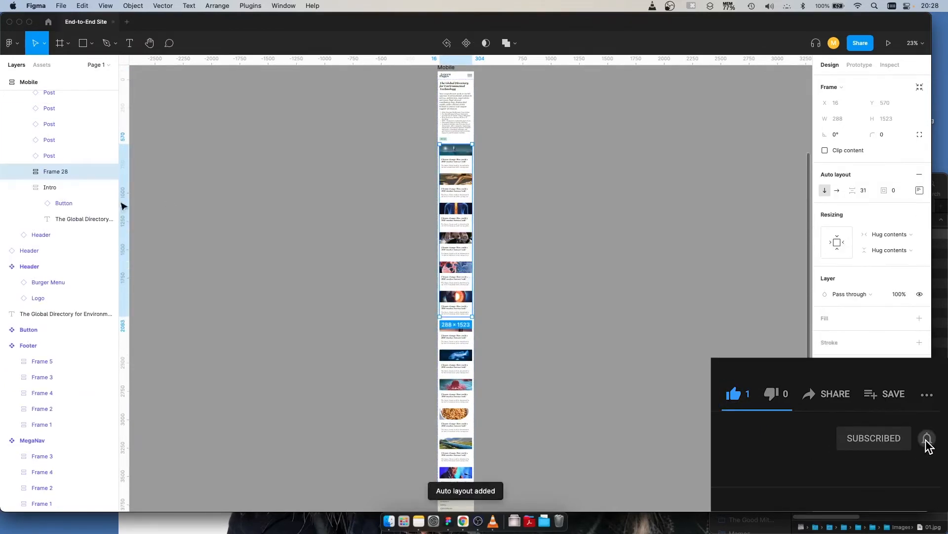
Step: Rename the new frame holding the first six posts as Art. 1
{"action": "double_click", "coordinate": [63, 171]}
{"action": "type", "text": "Art"}
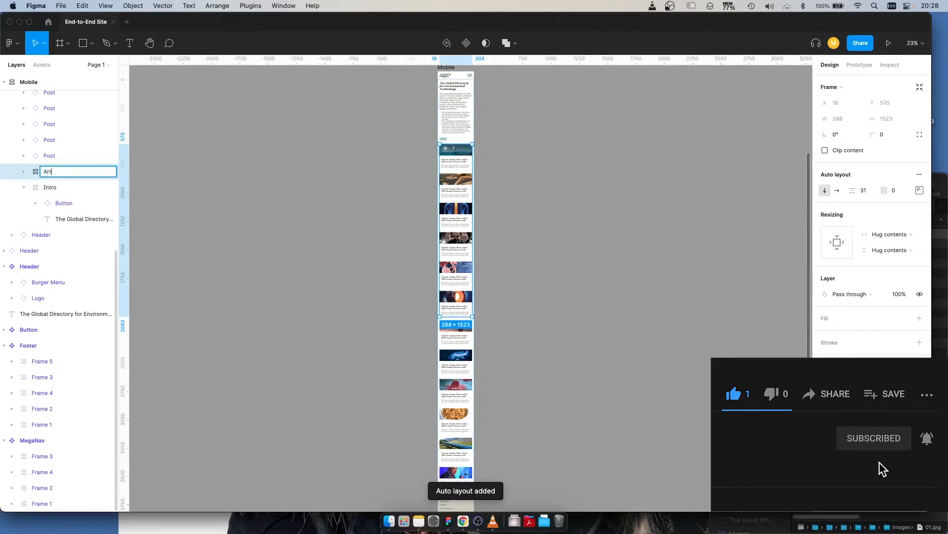
{"action": "type", "text": ". 1"}
{"action": "key", "text": "Return"}
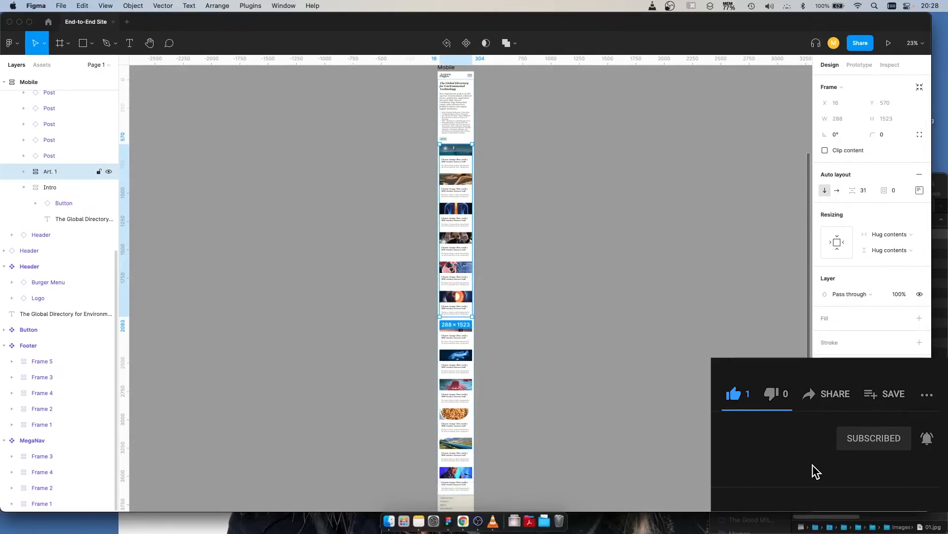
Step: Wrap the remaining six posts above the footer in their own vertical auto layout frame
{"action": "left_click", "coordinate": [454, 334]}
{"action": "scroll", "coordinate": [467, 250], "scroll_direction": "down", "scroll_amount": 5}
{"action": "left_click", "coordinate": [460, 230], "text": "shift"}
{"action": "left_click", "coordinate": [461, 261], "text": "shift"}
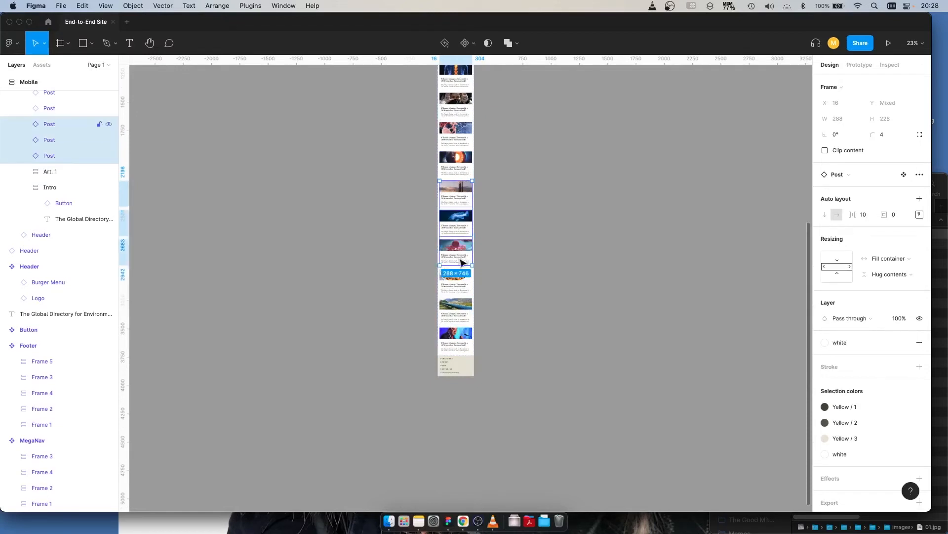
{"action": "left_click", "coordinate": [463, 290], "text": "shift"}
{"action": "left_click", "coordinate": [457, 316], "text": "shift"}
{"action": "left_click", "coordinate": [458, 341], "text": "shift"}
{"action": "key", "text": "shift+a"}
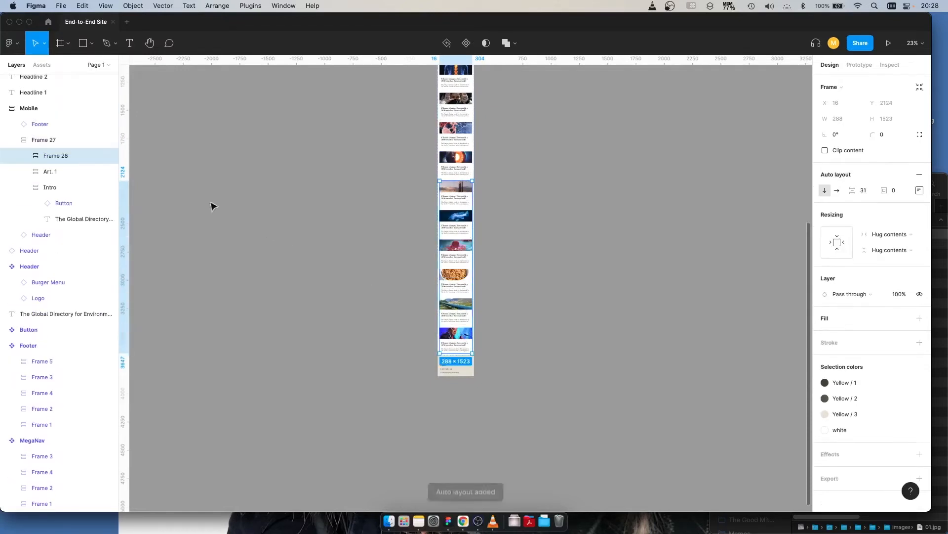
Step: Rename the frame holding the last six posts as Art. 2 and clear the selection
{"action": "double_click", "coordinate": [56, 155]}
{"action": "type", "text": "A"}
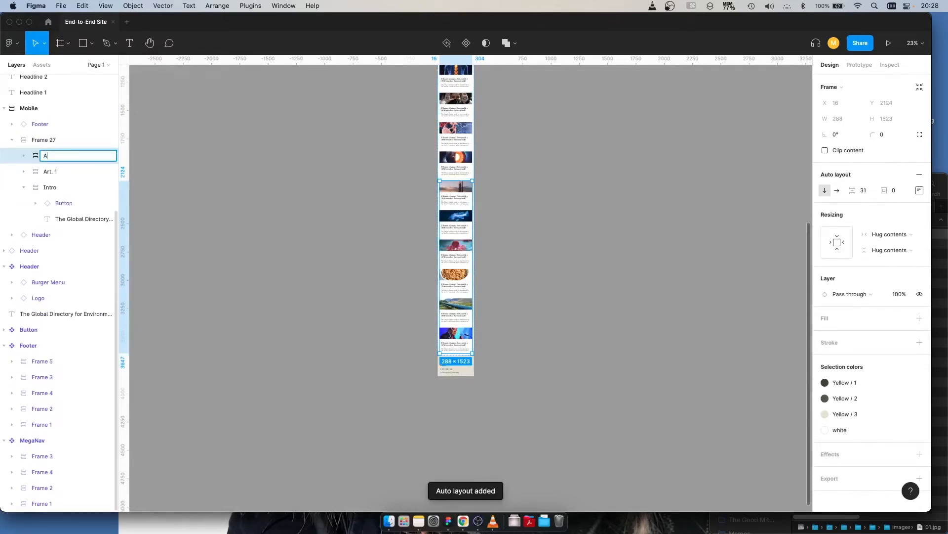
{"action": "type", "text": "rt. "}
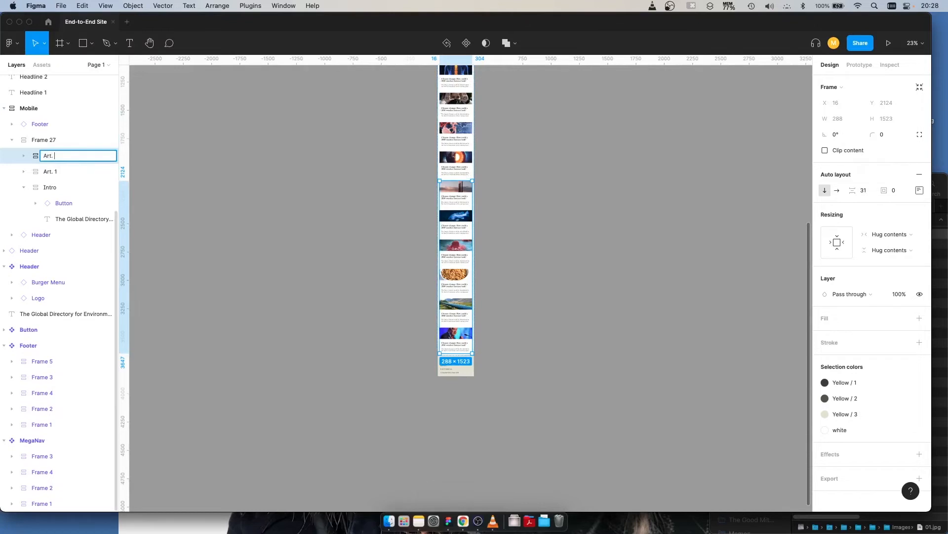
{"action": "type", "text": "2"}
{"action": "key", "text": "Return"}
{"action": "left_click", "coordinate": [637, 273]}
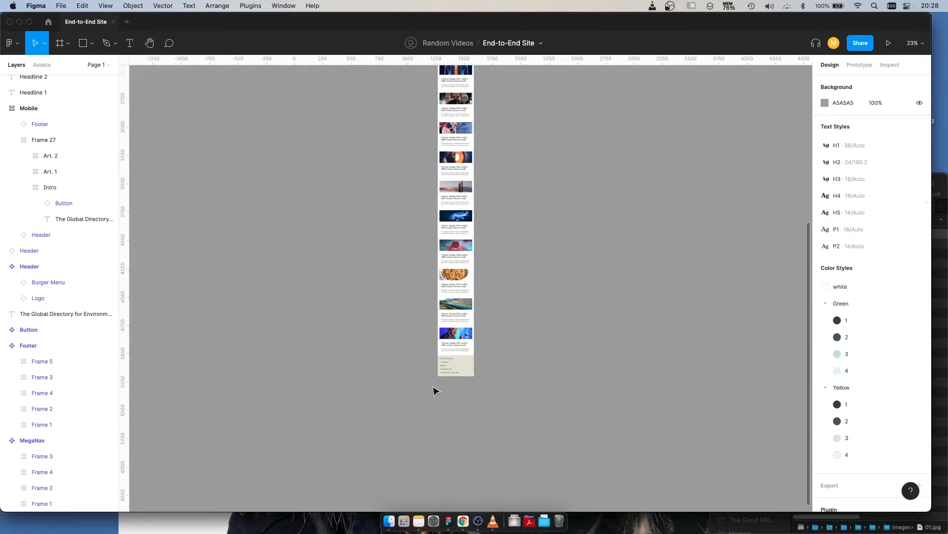
Step: Rename Frame 27, which holds Intro, Art. 1 and Art. 2, as Content
{"action": "scroll", "coordinate": [481, 356], "scroll_direction": "up", "scroll_amount": 5}
{"action": "left_click", "coordinate": [362, 397]}
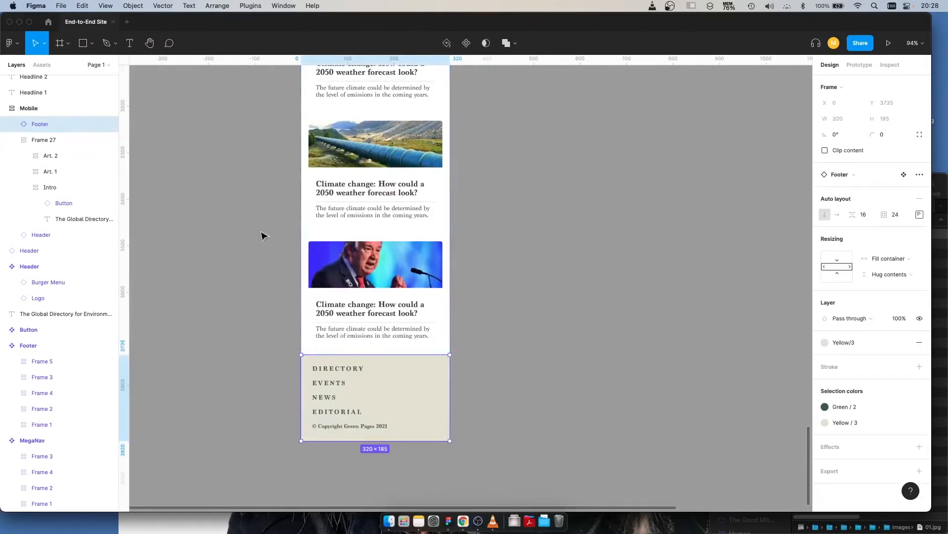
{"action": "left_click", "coordinate": [77, 140]}
{"action": "scroll", "coordinate": [368, 250], "scroll_direction": "up", "scroll_amount": 5}
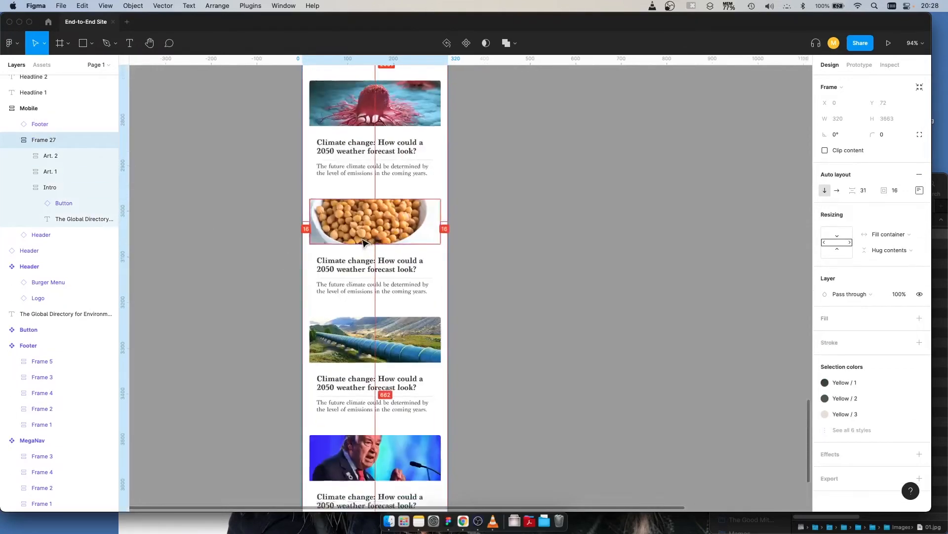
{"action": "scroll", "coordinate": [366, 245], "scroll_direction": "down", "scroll_amount": 5}
{"action": "scroll", "coordinate": [363, 242], "scroll_direction": "up", "scroll_amount": 5}
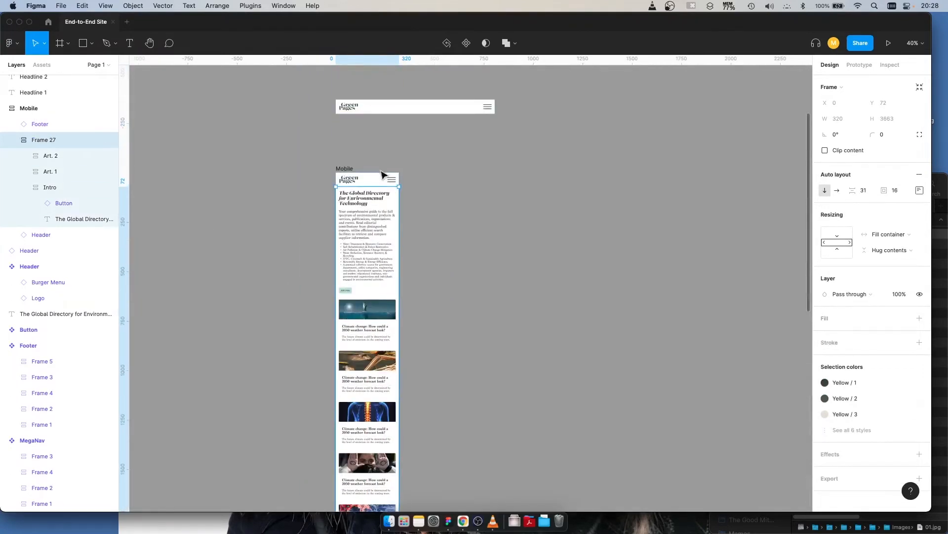
{"action": "double_click", "coordinate": [47, 140]}
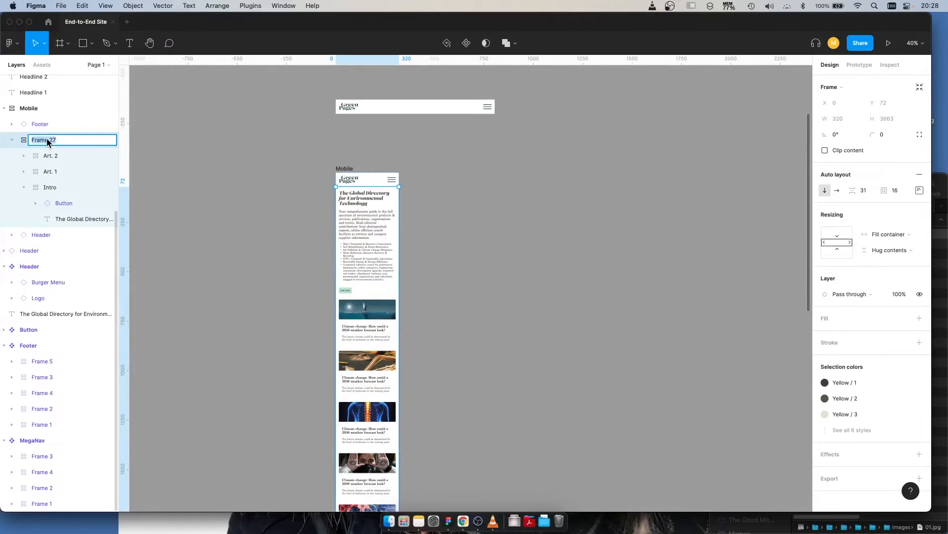
{"action": "type", "text": "Content"}
{"action": "key", "text": "Return"}
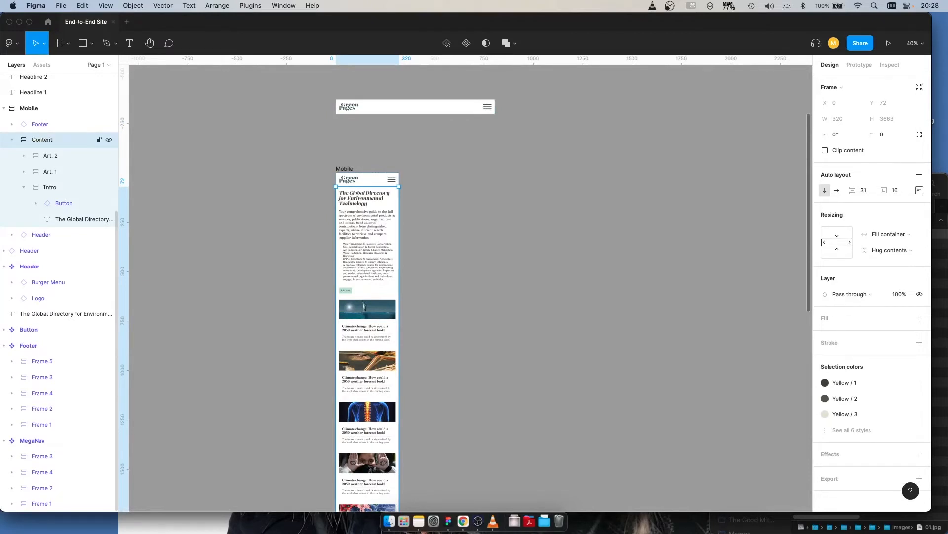
Step: Duplicate the whole Mobile frame beside the original
{"action": "left_click", "coordinate": [562, 190]}
{"action": "scroll", "coordinate": [374, 255], "scroll_direction": "down", "scroll_amount": 3}
{"action": "scroll", "coordinate": [374, 255], "scroll_direction": "up", "scroll_amount": 3}
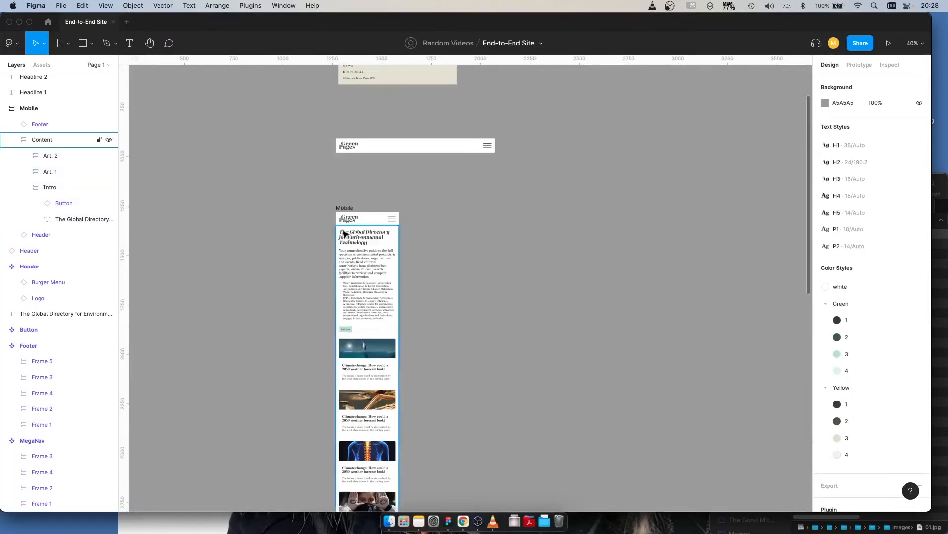
{"action": "left_click", "coordinate": [347, 208]}
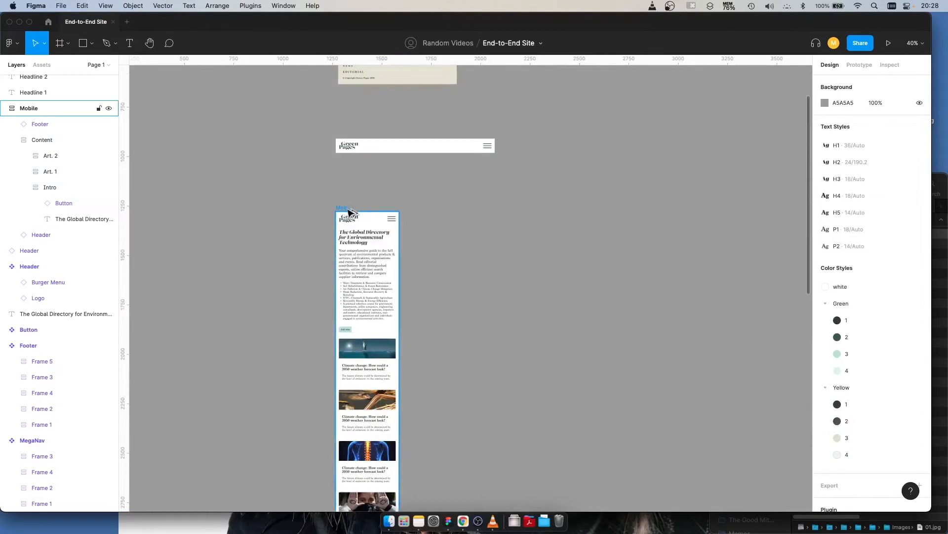
{"action": "left_click", "coordinate": [356, 207]}
{"action": "key", "text": "super+d"}
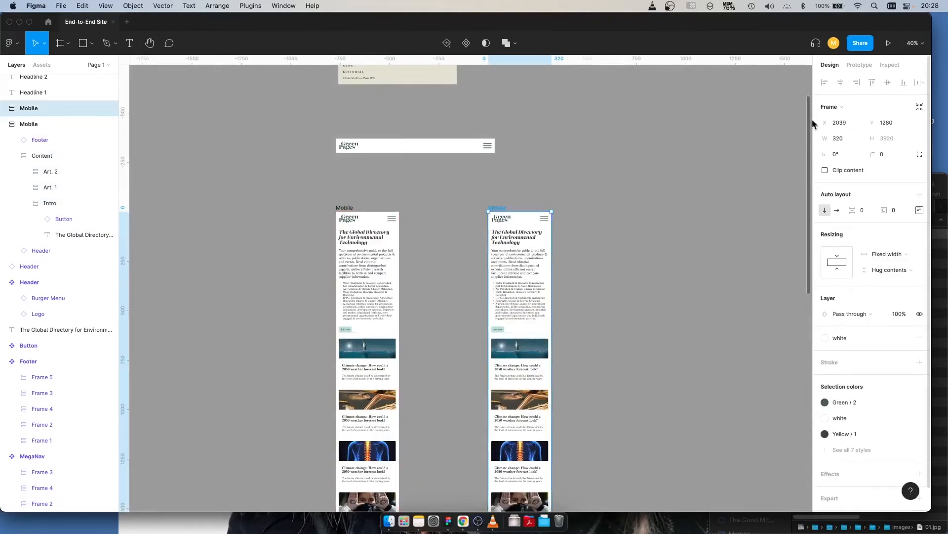
Step: Rename the duplicated Mobile frame as Tablet and set its width to 768
{"action": "double_click", "coordinate": [495, 206]}
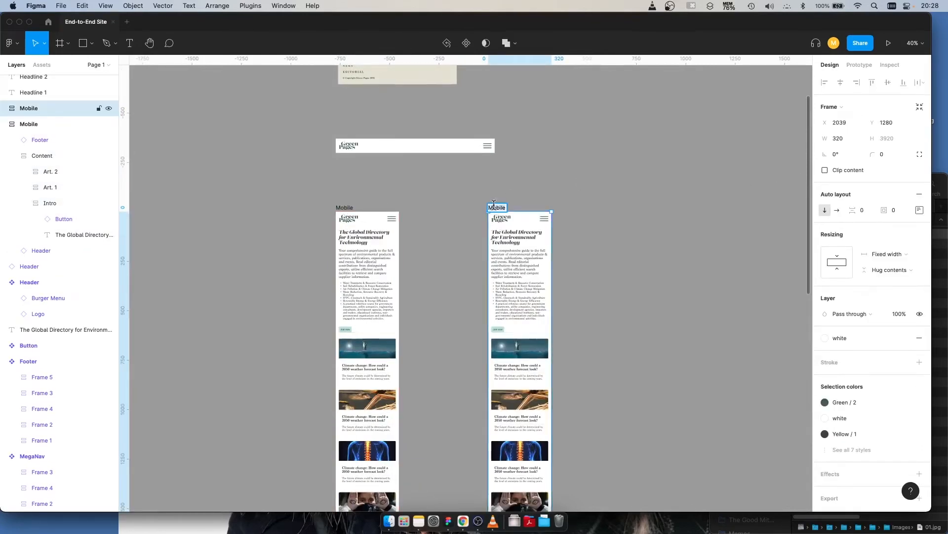
{"action": "type", "text": "Tablet"}
{"action": "key", "text": "Return"}
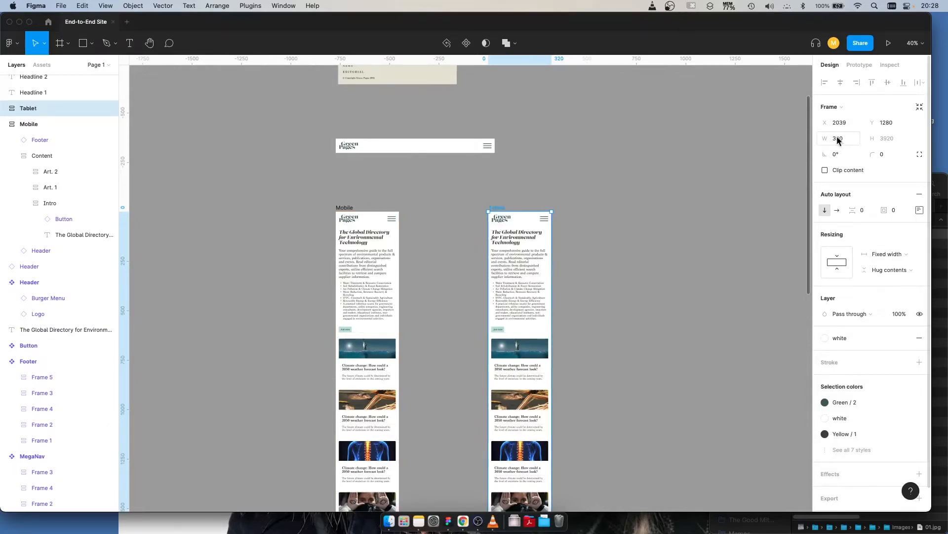
{"action": "type", "text": "768"}
{"action": "key", "text": "Return"}
{"action": "scroll", "coordinate": [599, 218], "scroll_direction": "down", "scroll_amount": 3}
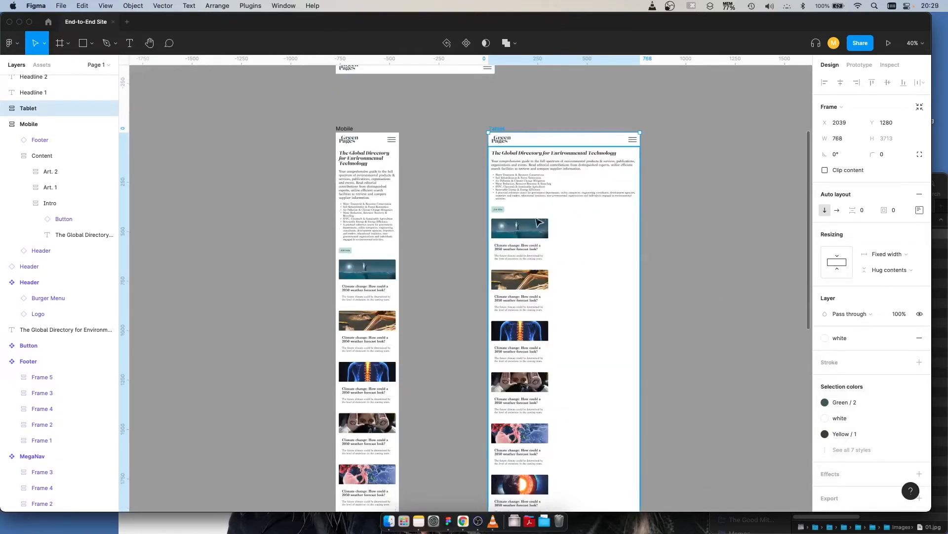
Step: Wrap Art. 1 and Art. 2 of the Tablet frame in one auto layout frame and expand its layers
{"action": "left_click", "coordinate": [515, 228]}
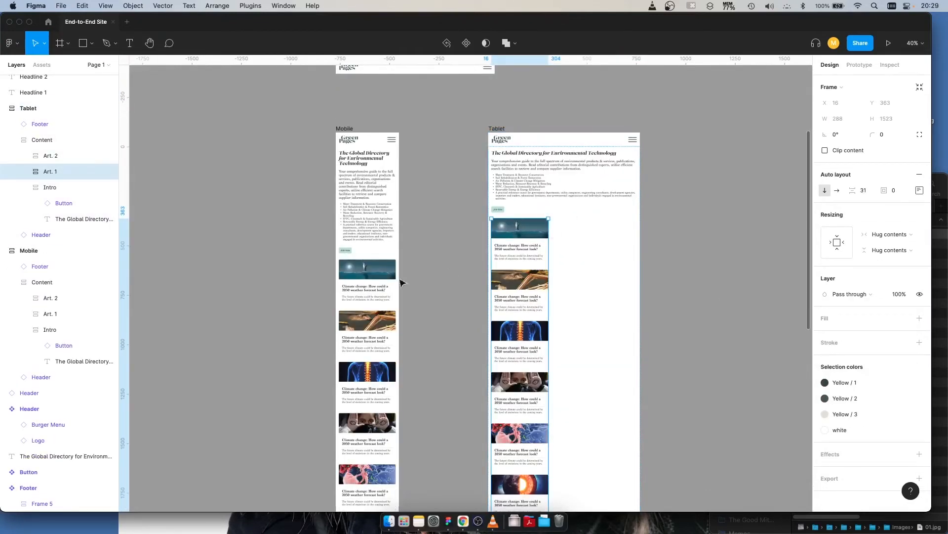
{"action": "left_click", "coordinate": [51, 155], "text": "shift"}
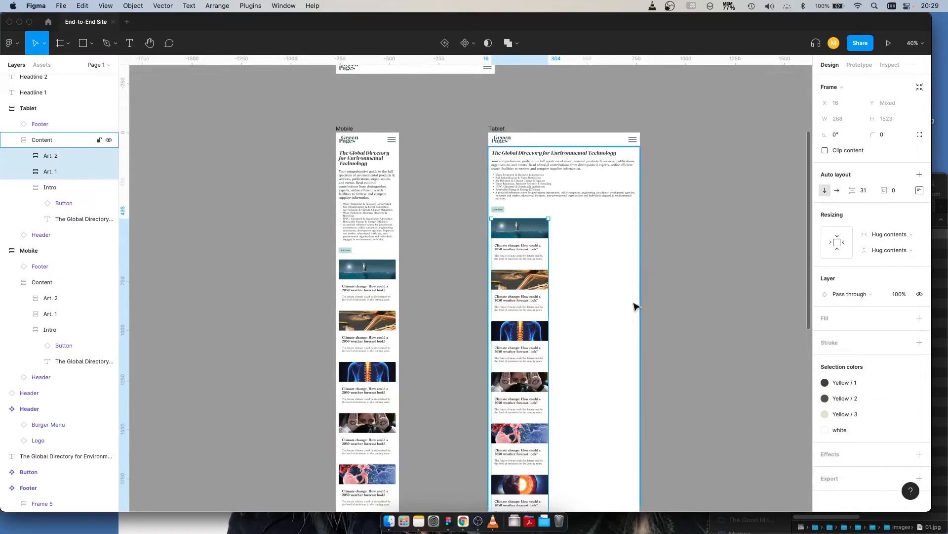
{"action": "key", "text": "shift+a"}
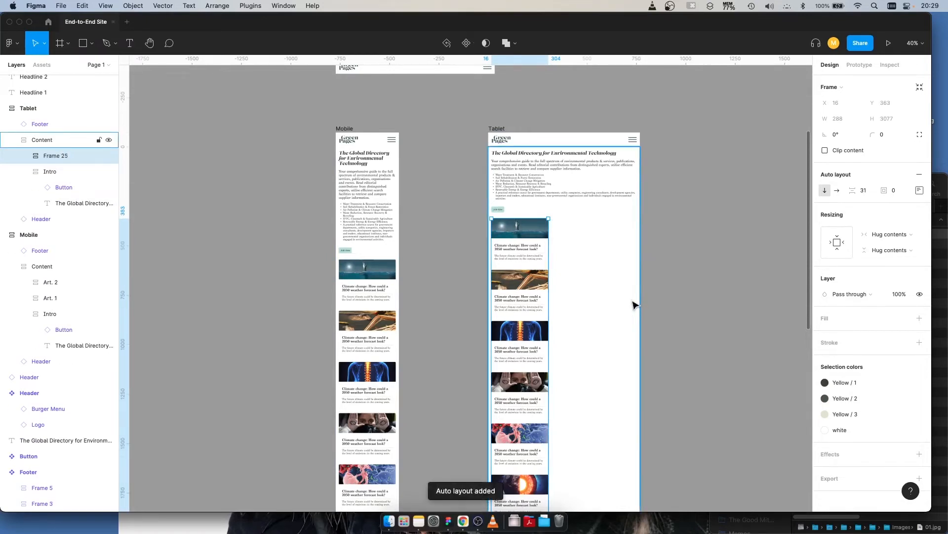
{"action": "left_click", "coordinate": [23, 156]}
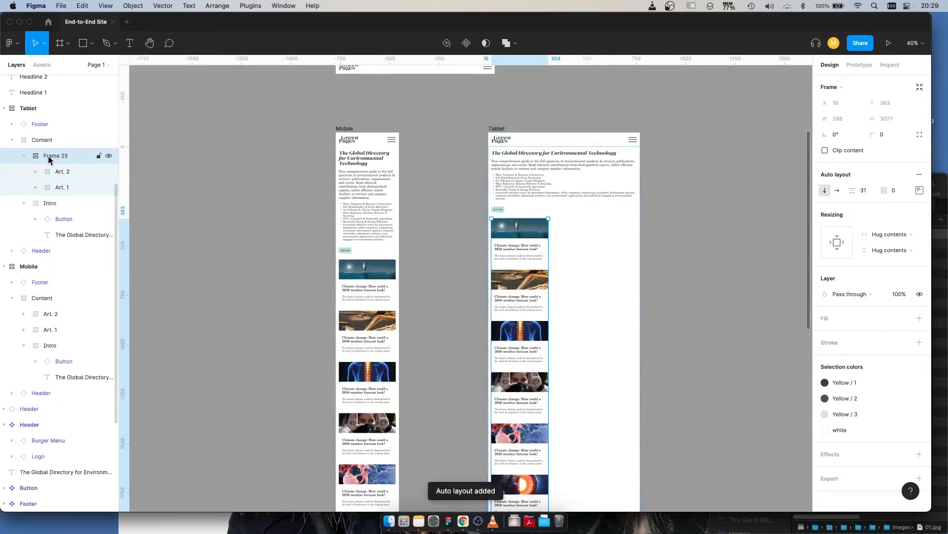
Step: Rename the frame holding Art. 1 and Art. 2 in the Tablet layout as Articles
{"action": "double_click", "coordinate": [55, 155]}
{"action": "type", "text": "Articles"}
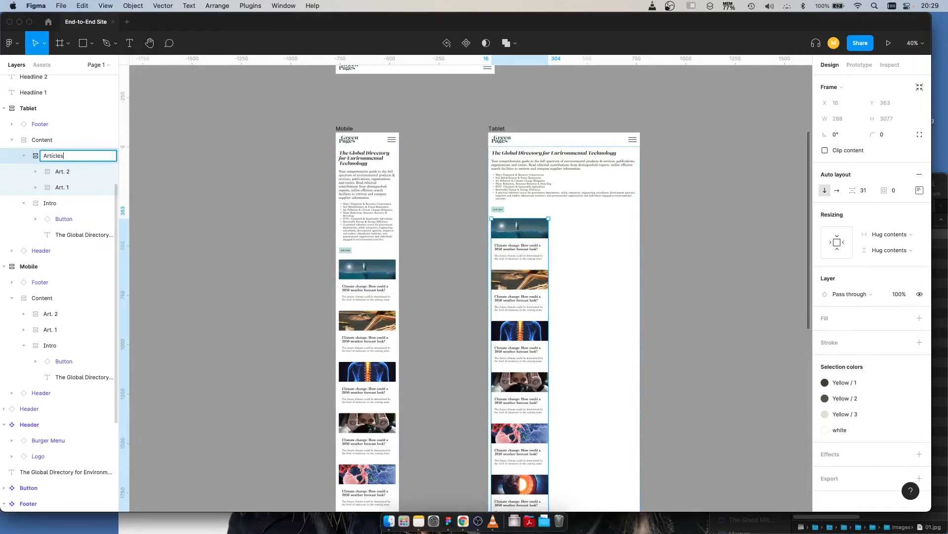
{"action": "key", "text": "Return"}
{"action": "scroll", "coordinate": [627, 286], "scroll_direction": "up", "scroll_amount": 5}
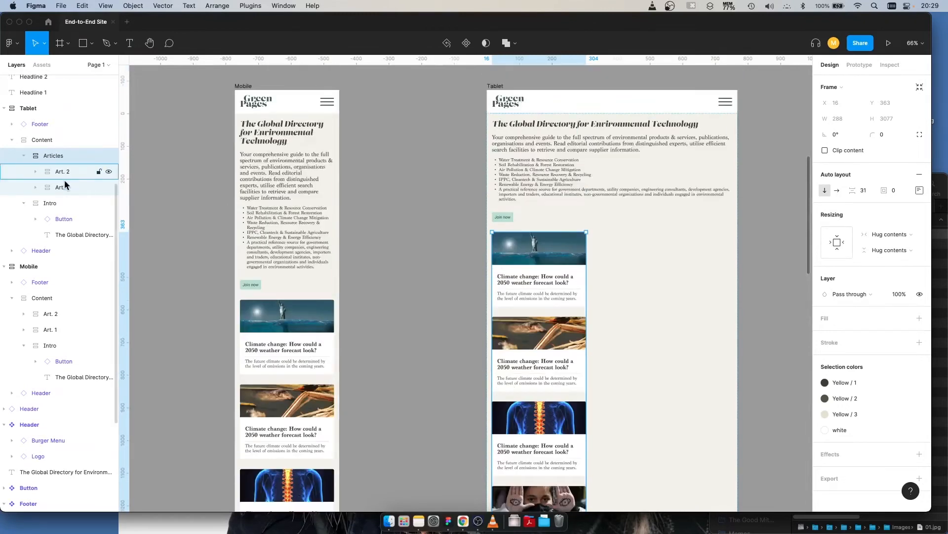
Step: Switch the Articles frame to horizontal direction with Fill container width and top center alignment
{"action": "left_click", "coordinate": [838, 191]}
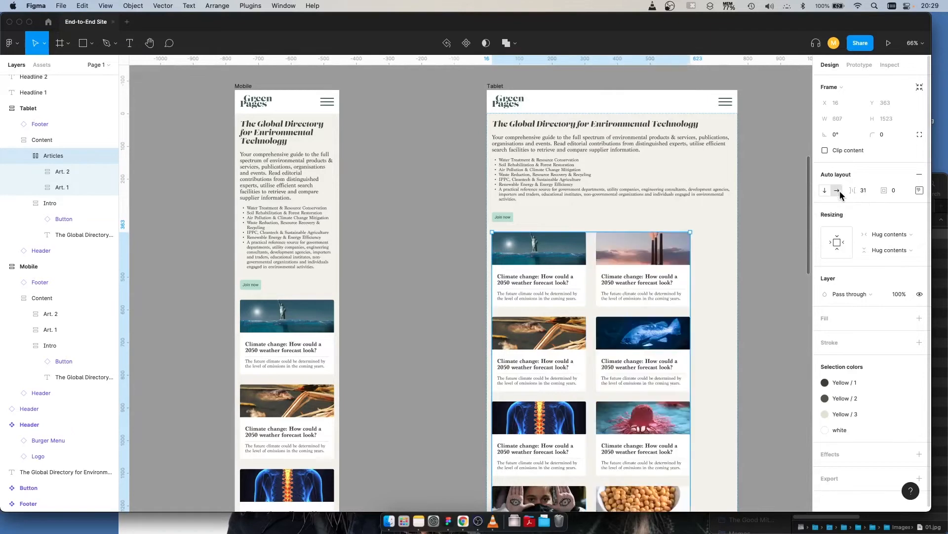
{"action": "left_click", "coordinate": [889, 234]}
{"action": "left_click", "coordinate": [890, 245]}
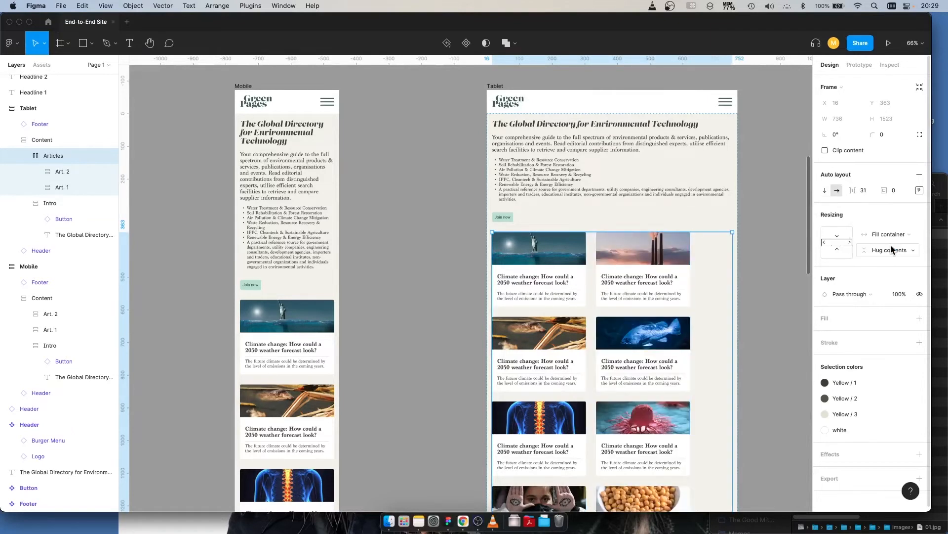
{"action": "left_click", "coordinate": [919, 190]}
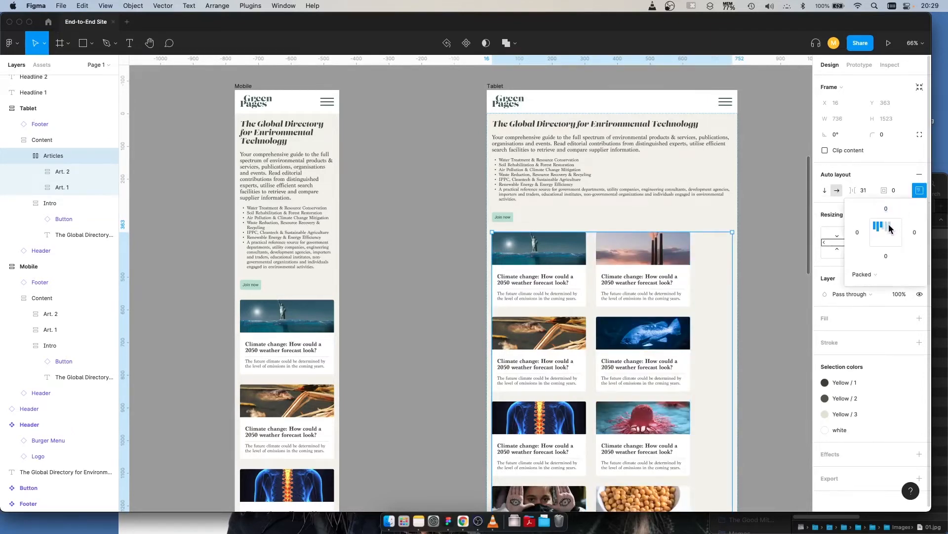
{"action": "left_click", "coordinate": [888, 227]}
{"action": "scroll", "coordinate": [706, 235], "scroll_direction": "down", "scroll_amount": 2}
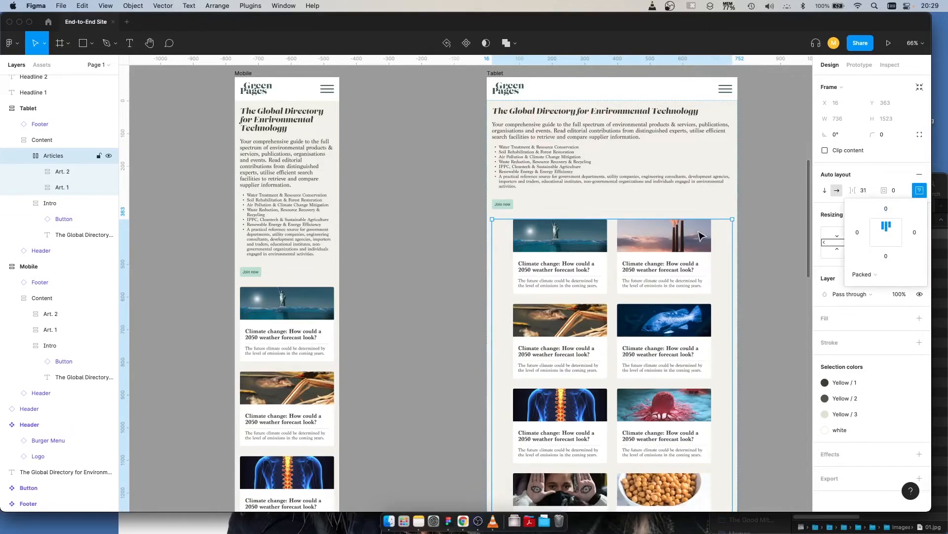
Step: Set the width of both Art. 1 and Art. 2 inside Articles to Fill container
{"action": "key", "text": "Return"}
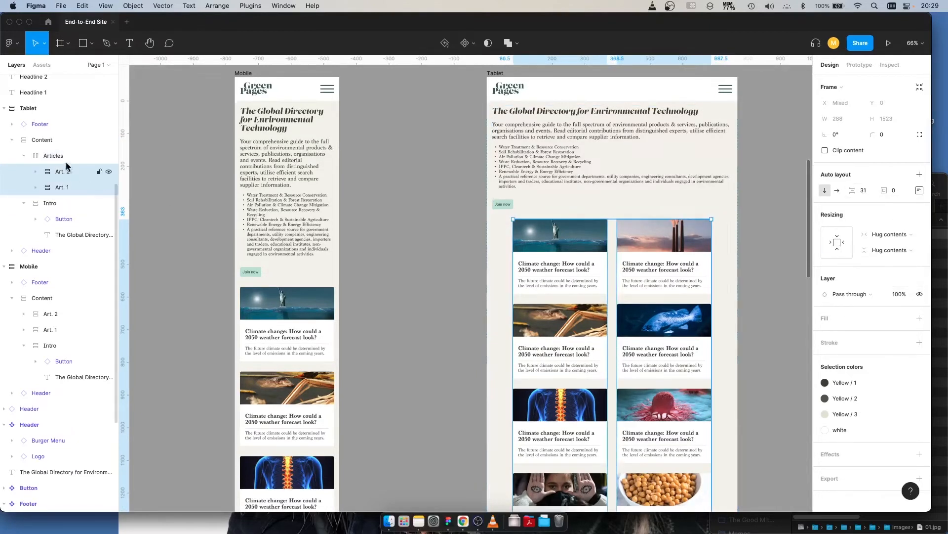
{"action": "left_click", "coordinate": [888, 235]}
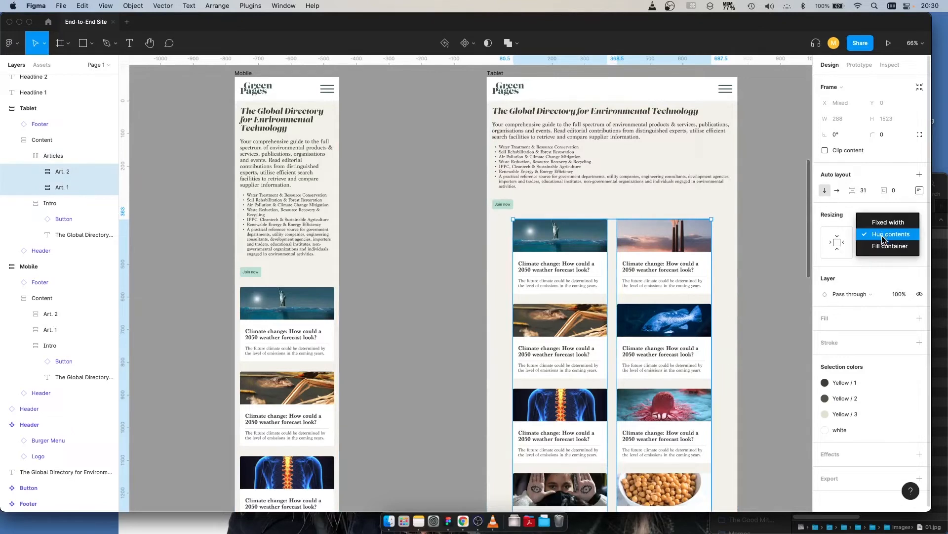
{"action": "left_click", "coordinate": [884, 247]}
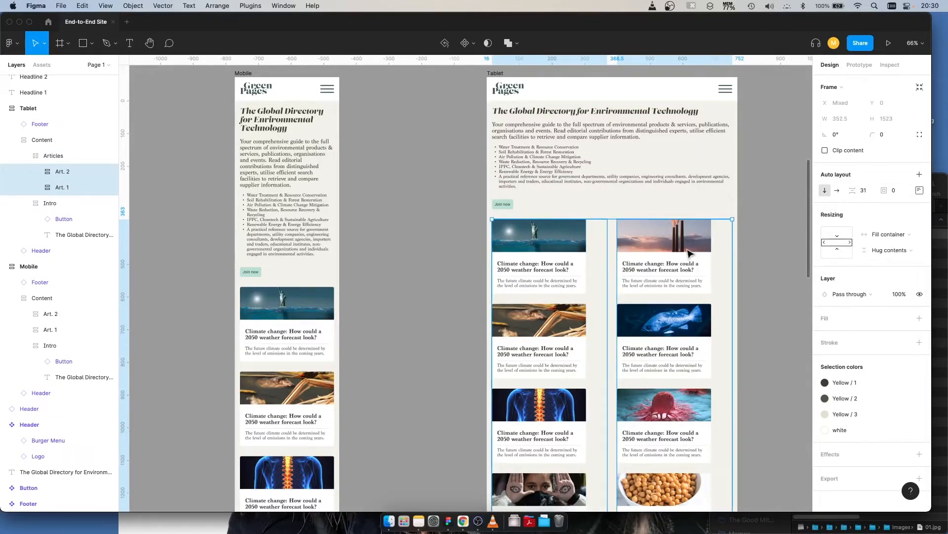
Step: Select all the posts inside Art. 1 and Art. 2 and set their width to Fill container
{"action": "key", "text": "Return"}
{"action": "left_click", "coordinate": [882, 259]}
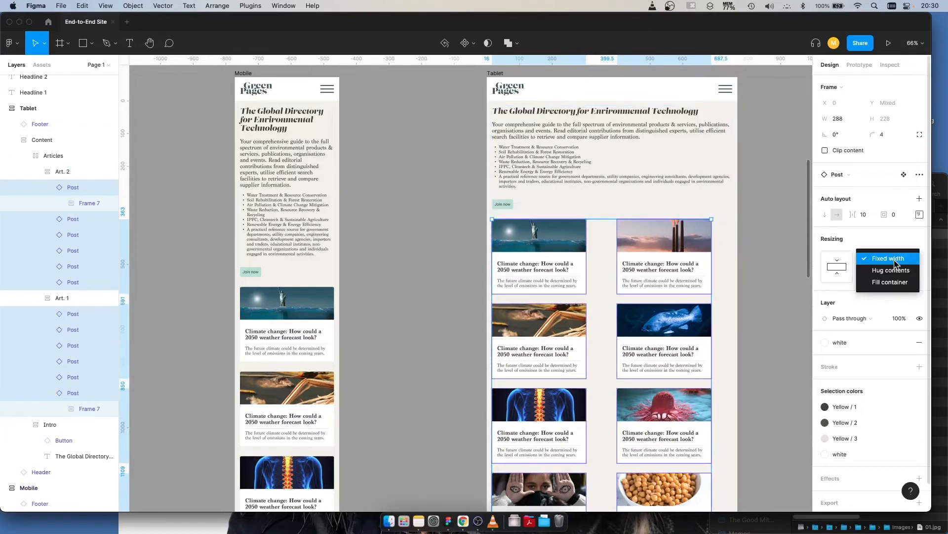
{"action": "left_click", "coordinate": [888, 281]}
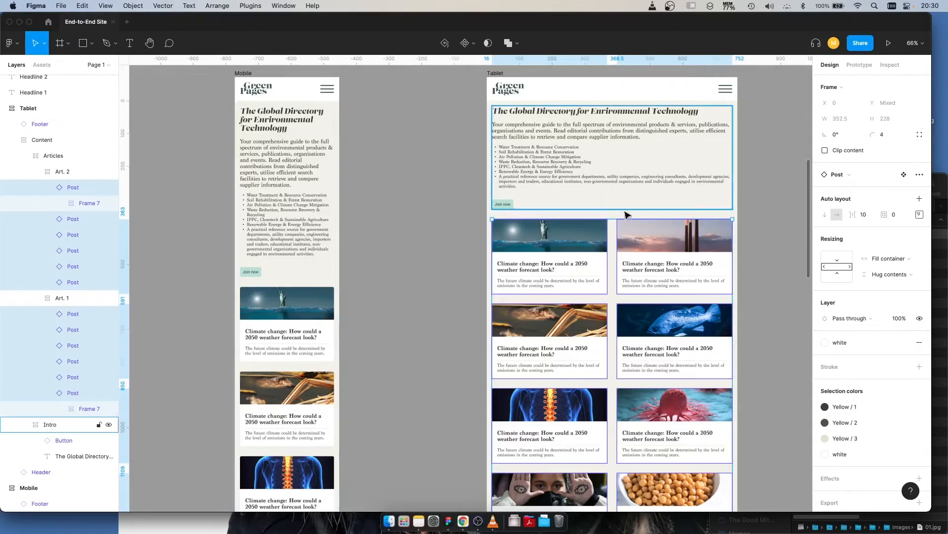
Step: Duplicate the Tablet frame into the empty canvas beside it and rename the copy Desktop
{"action": "scroll", "coordinate": [635, 250], "scroll_direction": "down", "scroll_amount": 10}
{"action": "scroll", "coordinate": [636, 251], "scroll_direction": "down", "scroll_amount": 1}
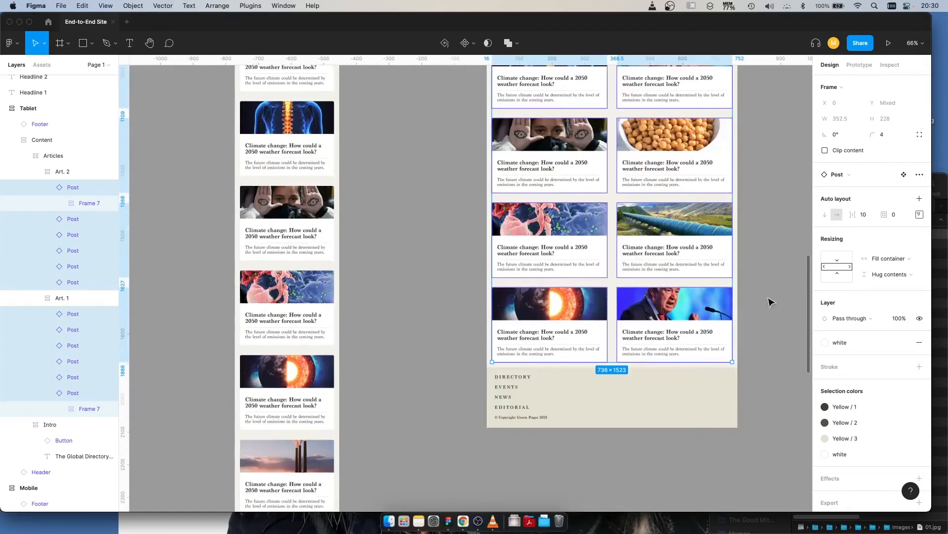
{"action": "left_click", "coordinate": [773, 301]}
{"action": "scroll", "coordinate": [773, 300], "scroll_direction": "up", "scroll_amount": 12}
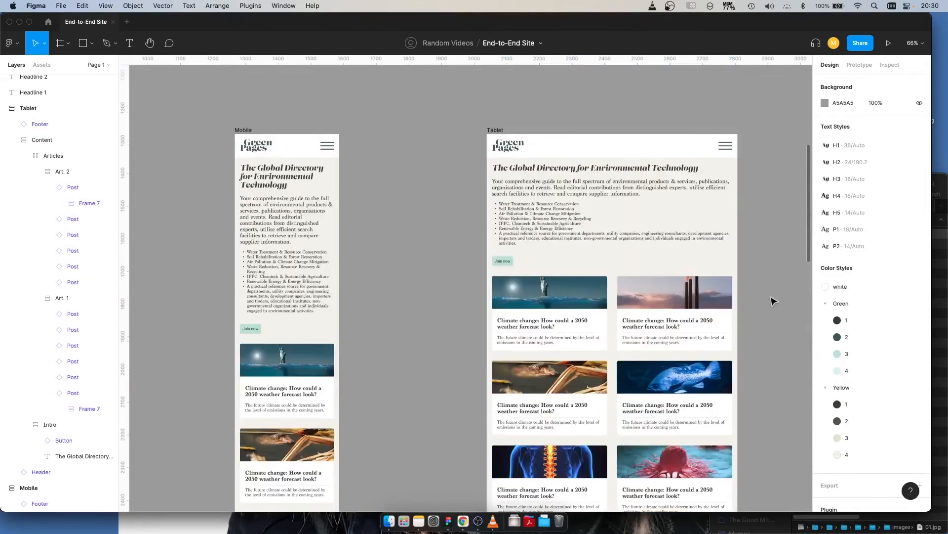
{"action": "left_click_drag", "start_coordinate": [773, 299], "coordinate": [638, 290]}
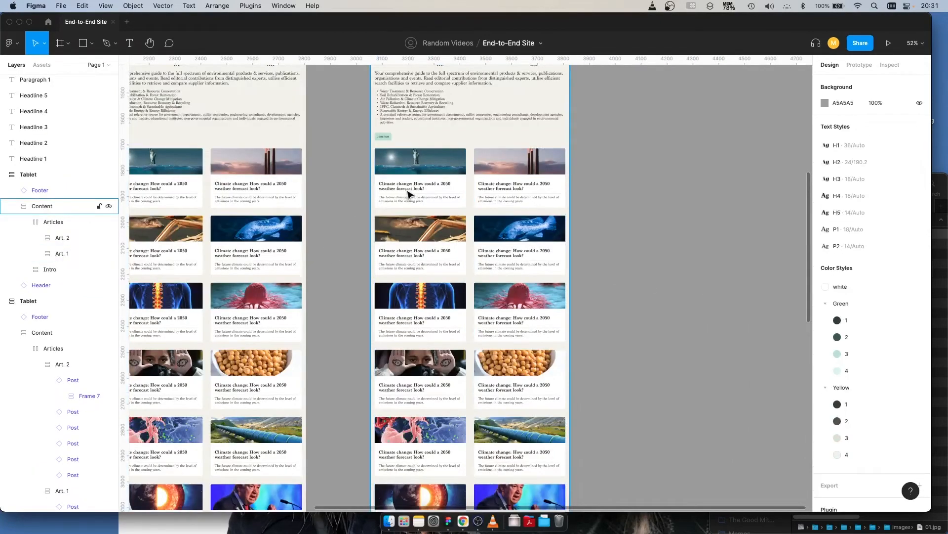
{"action": "left_click_drag", "start_coordinate": [545, 176], "coordinate": [430, 332]}
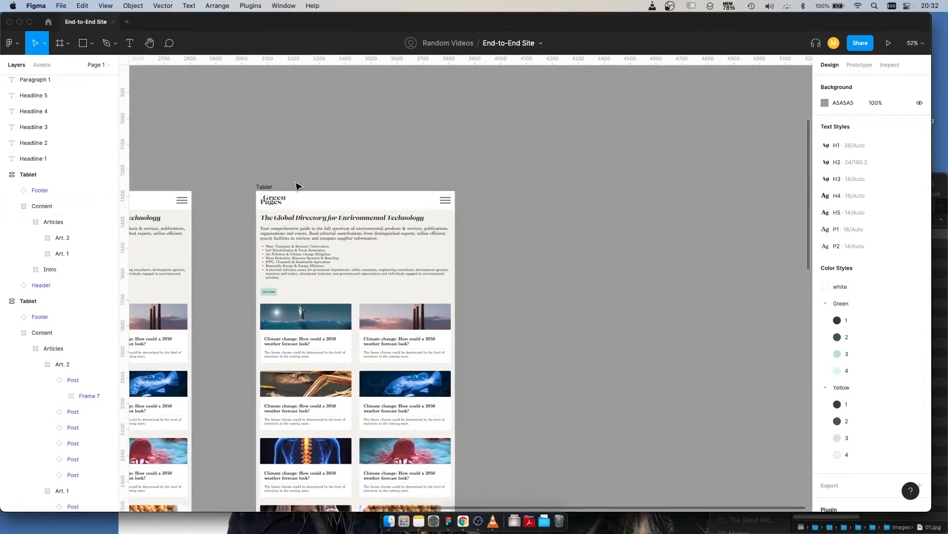
{"action": "left_click_drag", "start_coordinate": [257, 187], "coordinate": [563, 187]}
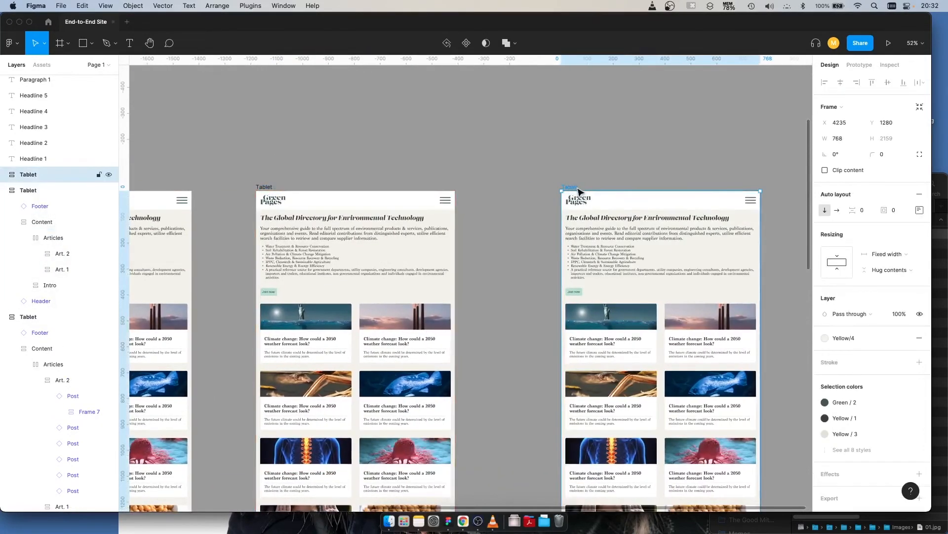
{"action": "type", "text": "Desktop"}
{"action": "key", "text": "Return"}
{"action": "left_click", "coordinate": [696, 143]}
Step: Copy the second article column of the Desktop layout and paste it as a third column, Art. 3, inside Articles
{"action": "left_click_drag", "start_coordinate": [602, 113], "coordinate": [402, 47]}
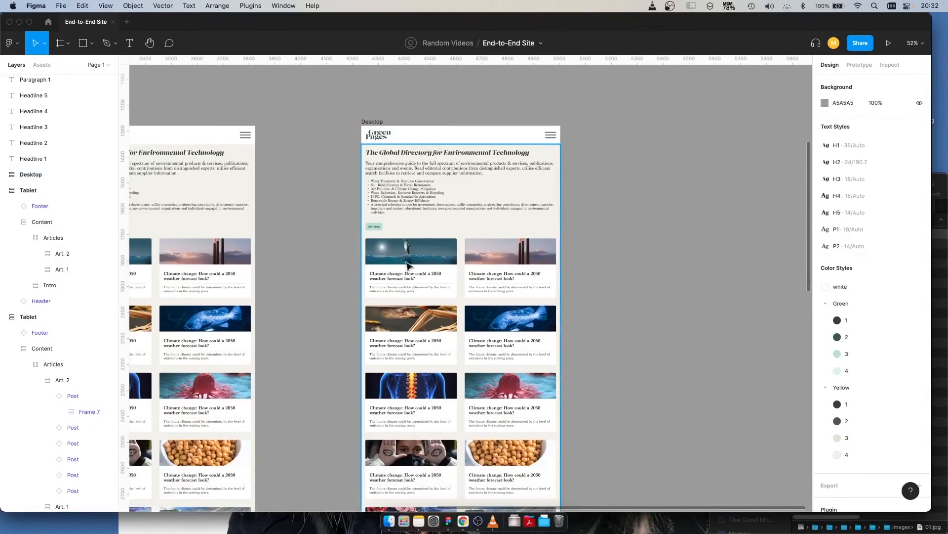
{"action": "double_click", "coordinate": [542, 265]}
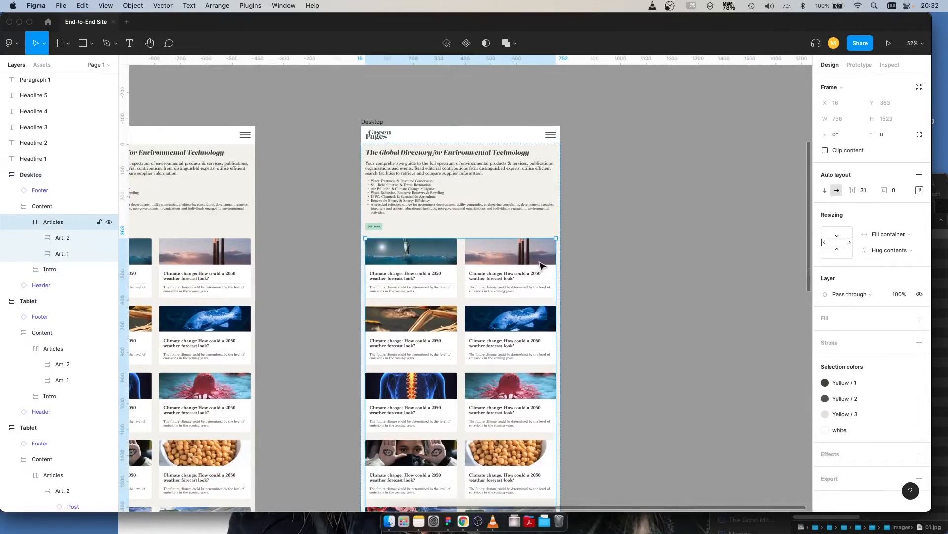
{"action": "left_click", "coordinate": [541, 265]}
{"action": "key", "text": "super+c"}
{"action": "key", "text": "super+v"}
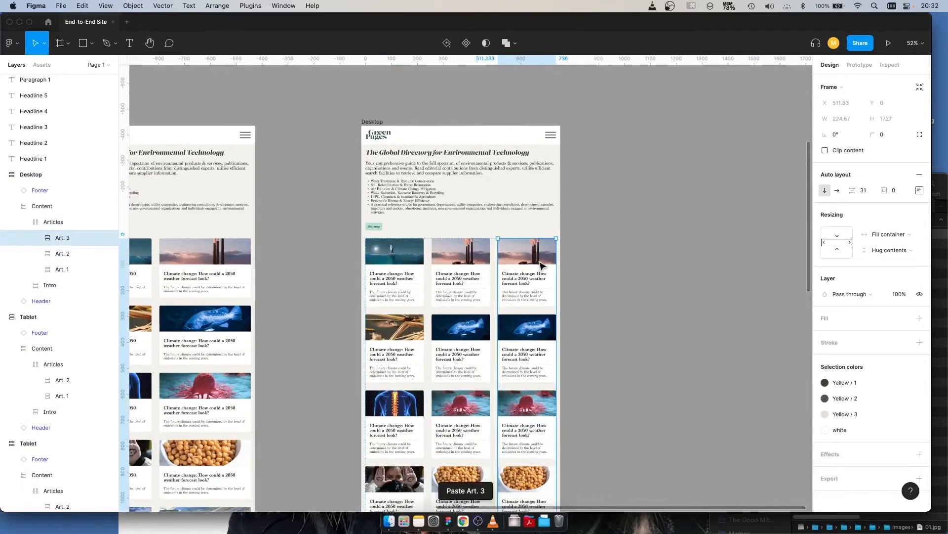
{"action": "left_click", "coordinate": [681, 261]}
Step: Set the width of the Desktop frame to 1440
{"action": "left_click", "coordinate": [373, 122]}
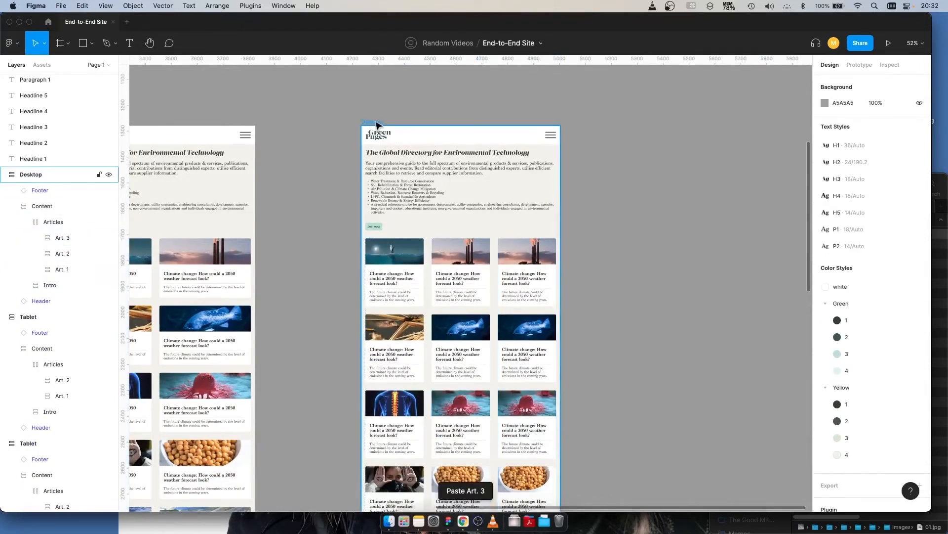
{"action": "left_click", "coordinate": [849, 140]}
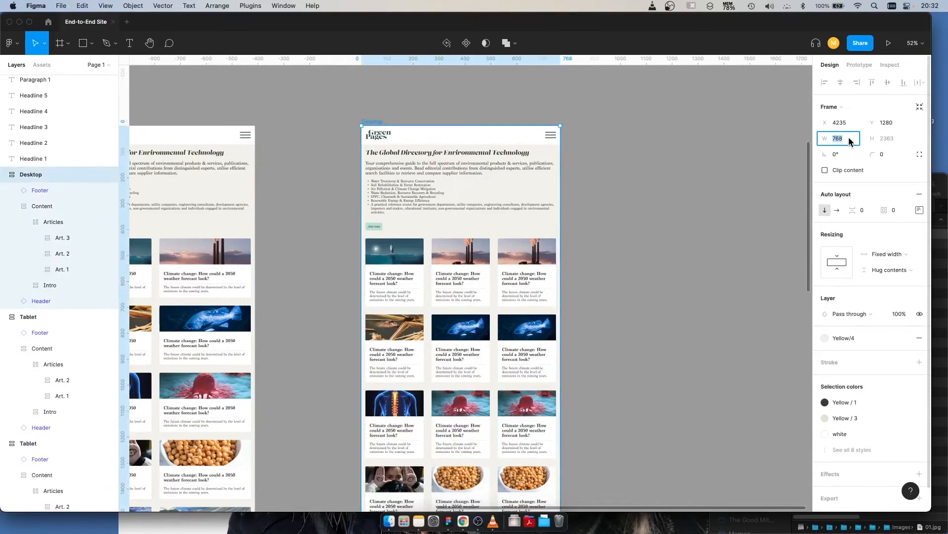
{"action": "key", "text": "Return"}
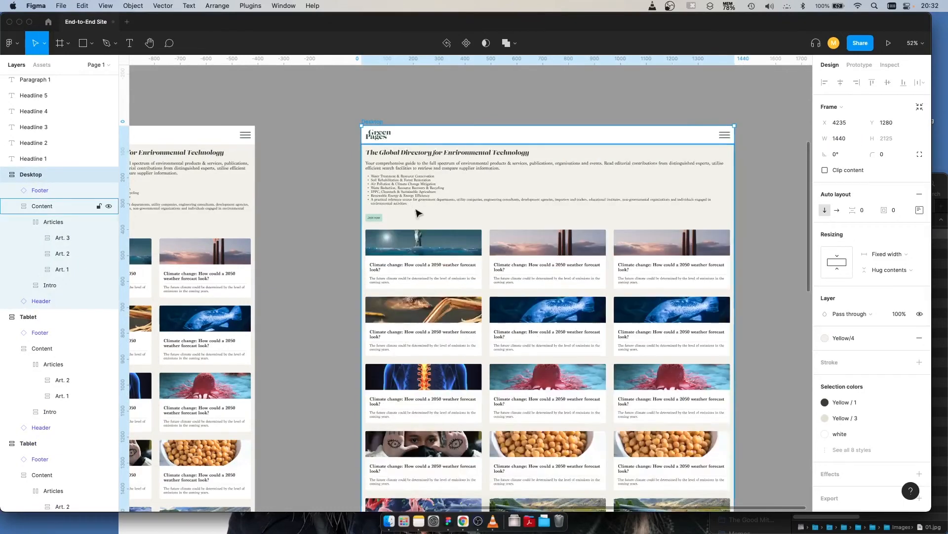
{"action": "left_click", "coordinate": [519, 89]}
Step: Try narrowing the Articles frame in the Desktop layout to about 942 wide by hand, and undo the resize
{"action": "left_click", "coordinate": [432, 284]}
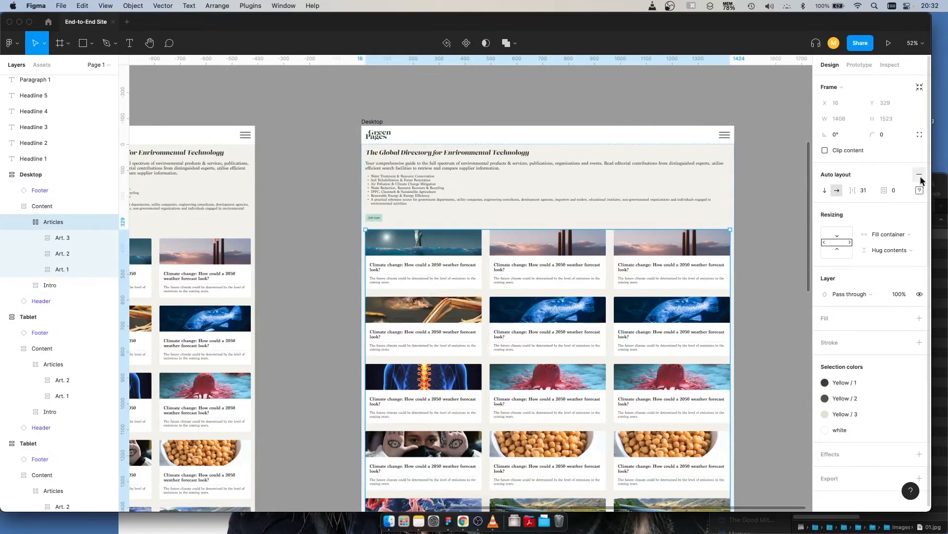
{"action": "left_click", "coordinate": [919, 191]}
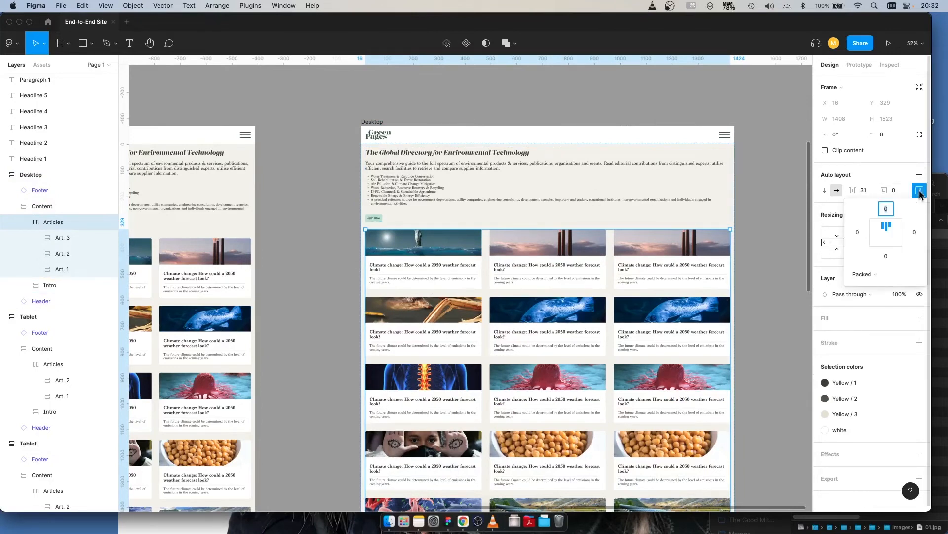
{"action": "left_click", "coordinate": [919, 191]}
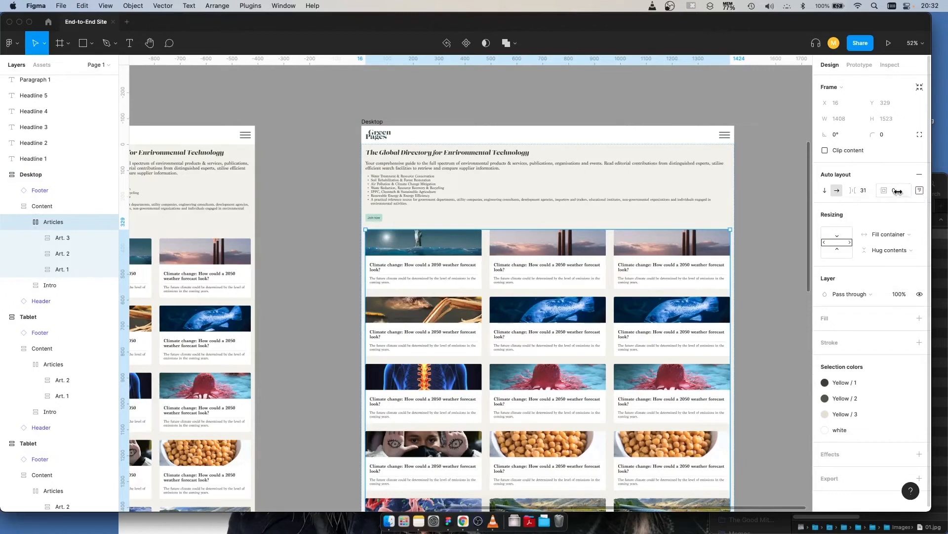
{"action": "left_click_drag", "start_coordinate": [731, 329], "coordinate": [670, 329]}
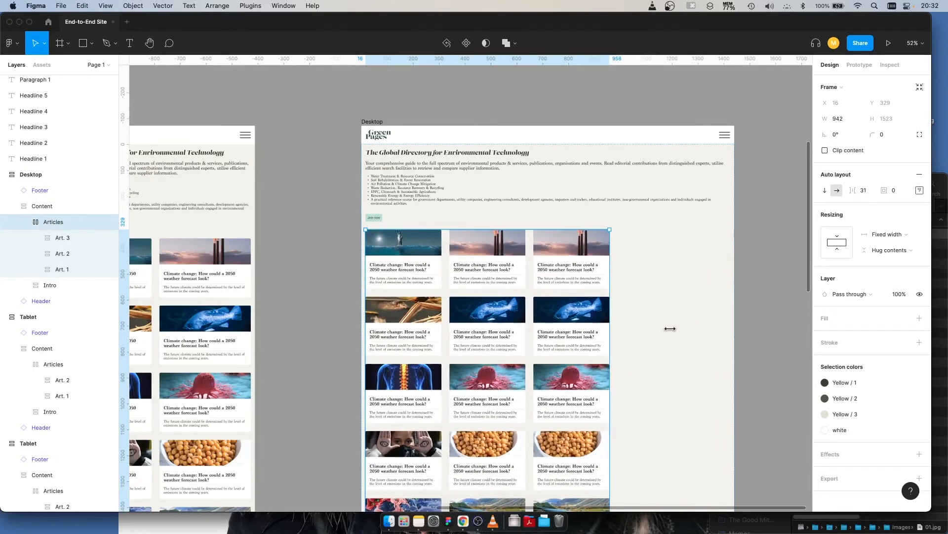
{"action": "key", "text": "super+z"}
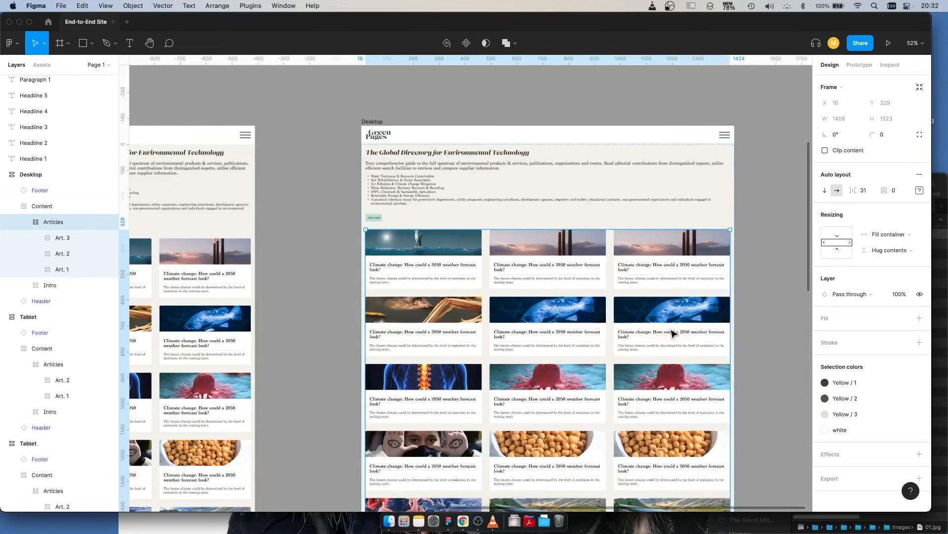
Step: Set the left and right padding of the Desktop layout's Articles frame to 120 each
{"action": "left_click", "coordinate": [919, 190]}
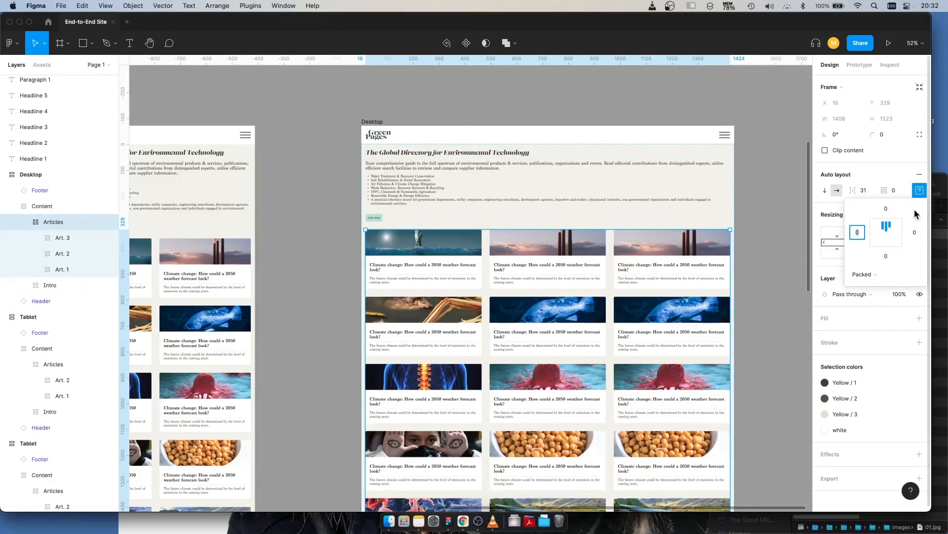
{"action": "type", "text": "120"}
{"action": "key", "text": "Return"}
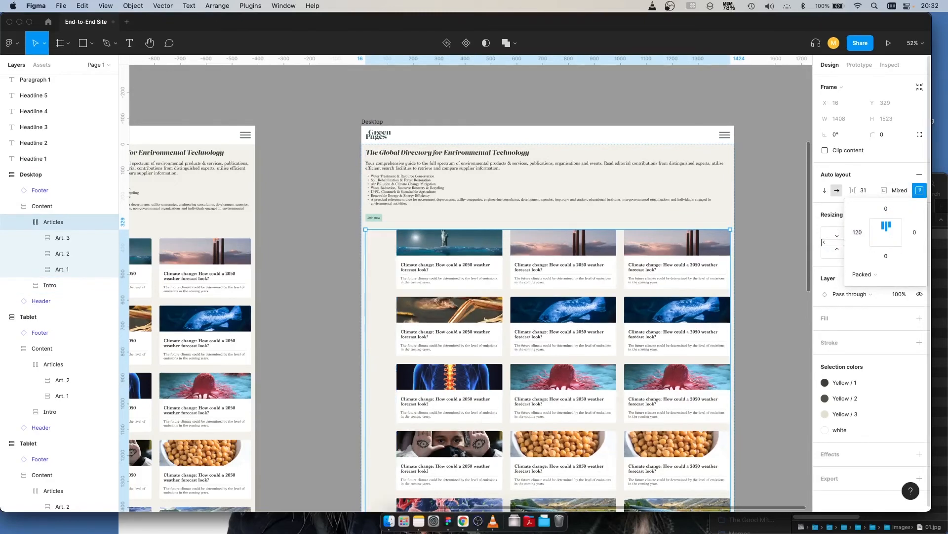
{"action": "left_click", "coordinate": [915, 235]}
{"action": "type", "text": "120"}
{"action": "key", "text": "Return"}
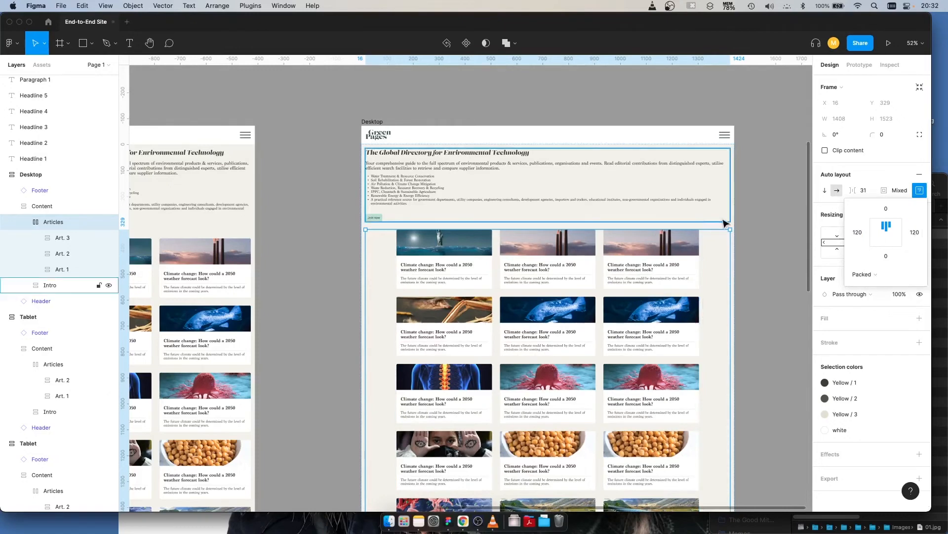
{"action": "left_click", "coordinate": [769, 235]}
Step: Delete the first five posts in Art. 3 of the Desktop layout, keeping only the post with the speaker photo
{"action": "scroll", "coordinate": [662, 271], "scroll_direction": "down", "scroll_amount": 10}
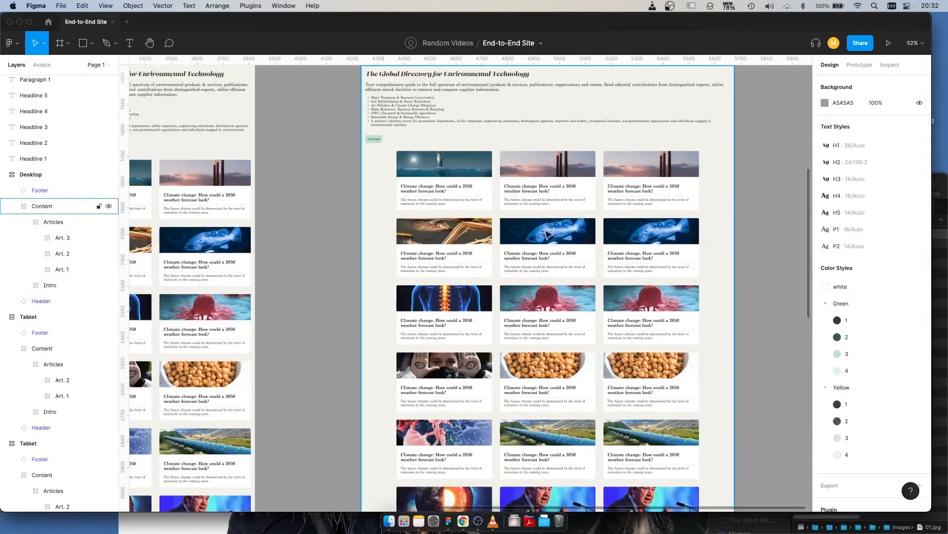
{"action": "scroll", "coordinate": [662, 271], "scroll_direction": "up", "scroll_amount": 8}
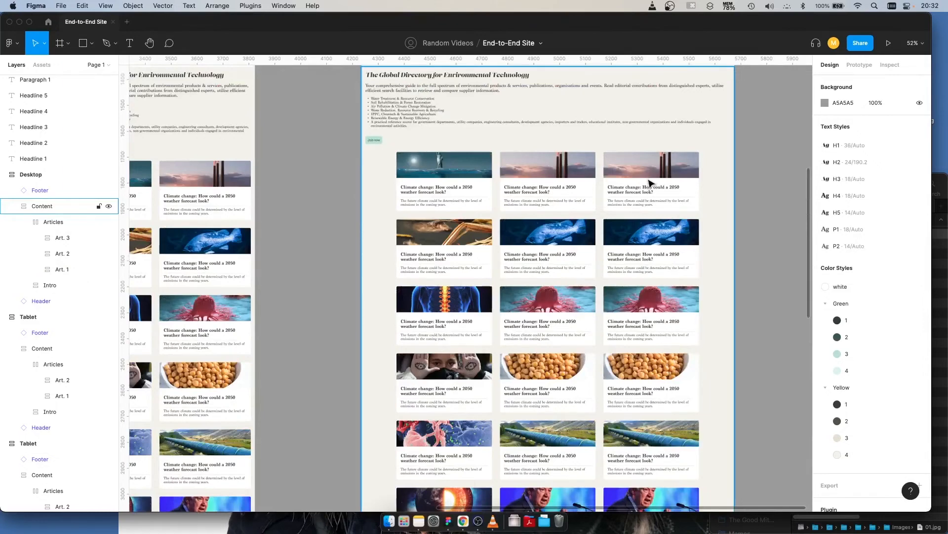
{"action": "double_click", "coordinate": [651, 184]}
{"action": "double_click", "coordinate": [650, 183]}
{"action": "double_click", "coordinate": [650, 184]}
{"action": "left_click", "coordinate": [637, 264], "text": "shift"}
{"action": "left_click", "coordinate": [639, 321], "text": "shift"}
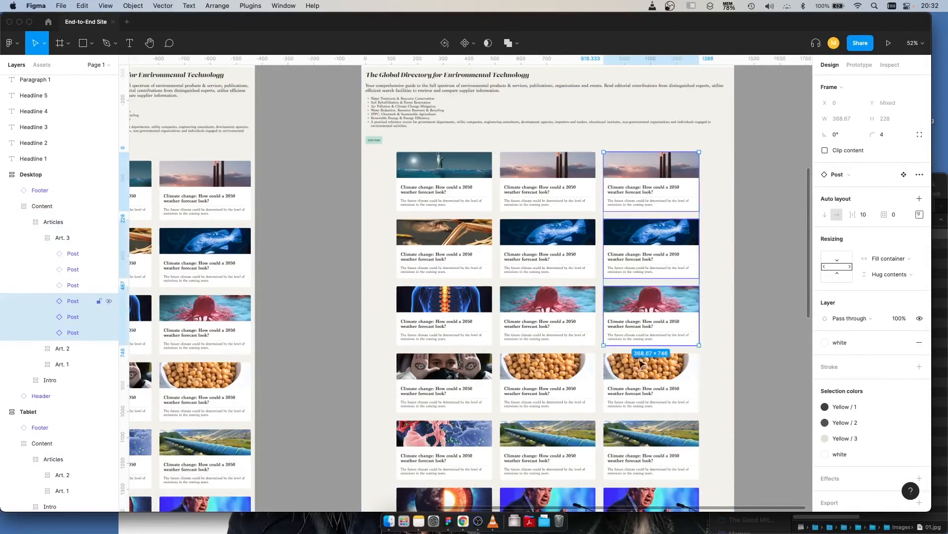
{"action": "left_click", "coordinate": [643, 371], "text": "shift"}
{"action": "scroll", "coordinate": [640, 319], "scroll_direction": "down", "scroll_amount": 4}
{"action": "left_click", "coordinate": [641, 317], "text": "shift"}
{"action": "key", "text": "Delete"}
{"action": "scroll", "coordinate": [648, 277], "scroll_direction": "up", "scroll_amount": 4}
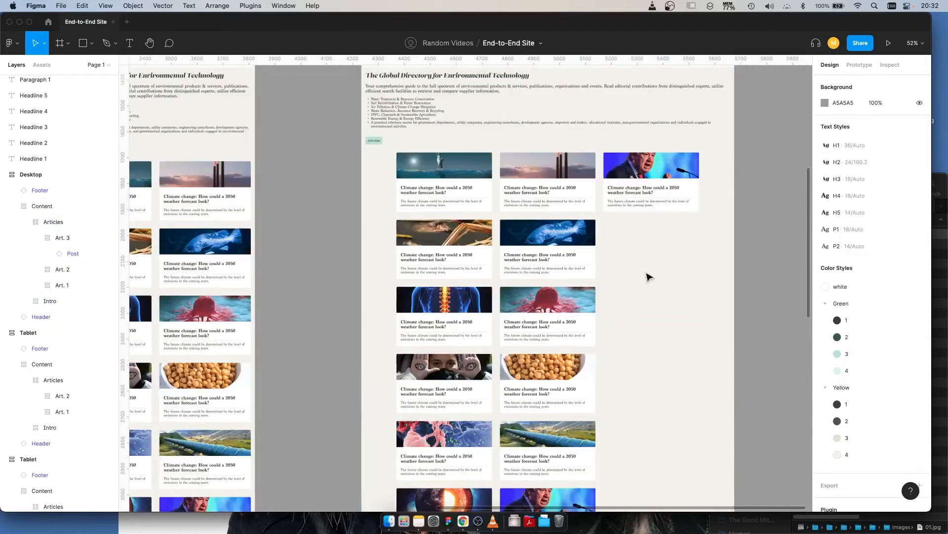
{"action": "left_click", "coordinate": [649, 277]}
Step: Delete the duplicate speaker post at the end of Art. 2 in the Desktop layout
{"action": "scroll", "coordinate": [538, 346], "scroll_direction": "down", "scroll_amount": 3}
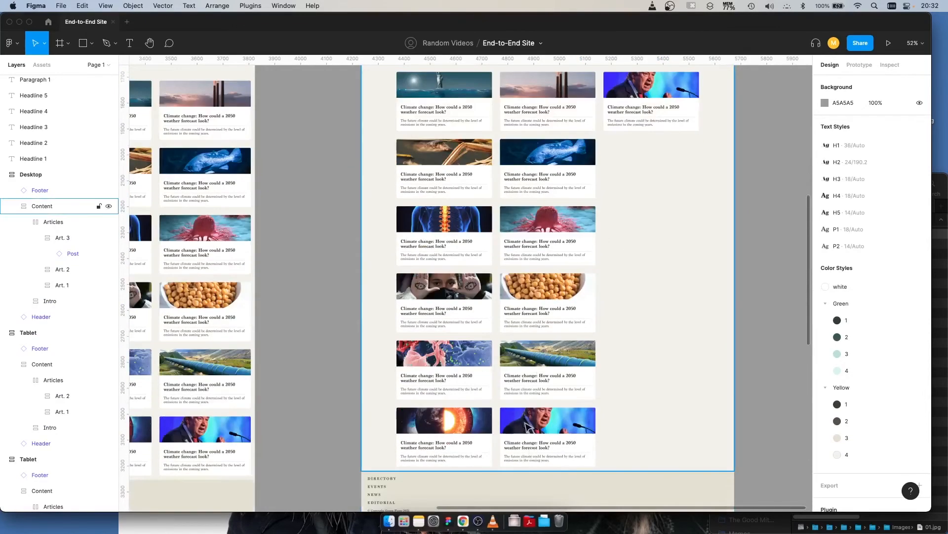
{"action": "double_click", "coordinate": [528, 426]}
{"action": "double_click", "coordinate": [545, 432]}
{"action": "double_click", "coordinate": [547, 433]}
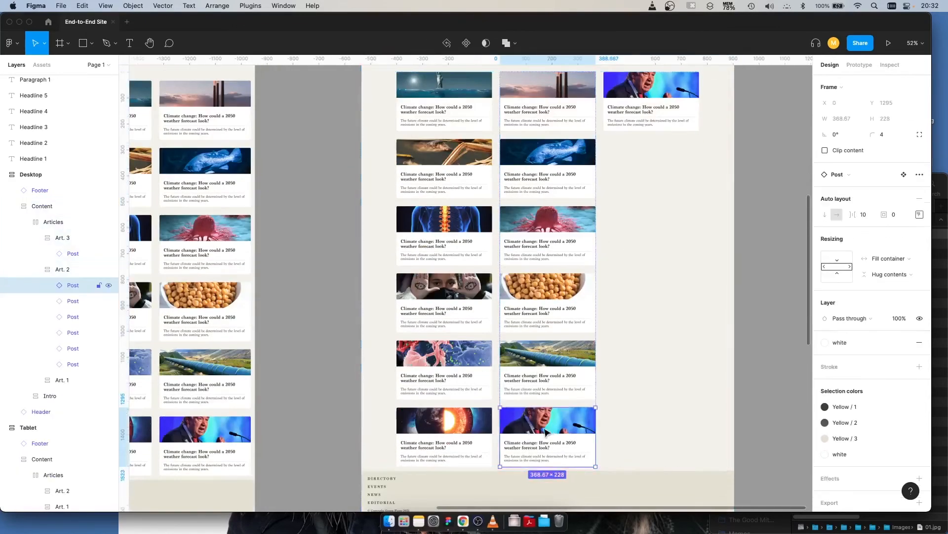
{"action": "scroll", "coordinate": [562, 420], "scroll_direction": "up", "scroll_amount": 3}
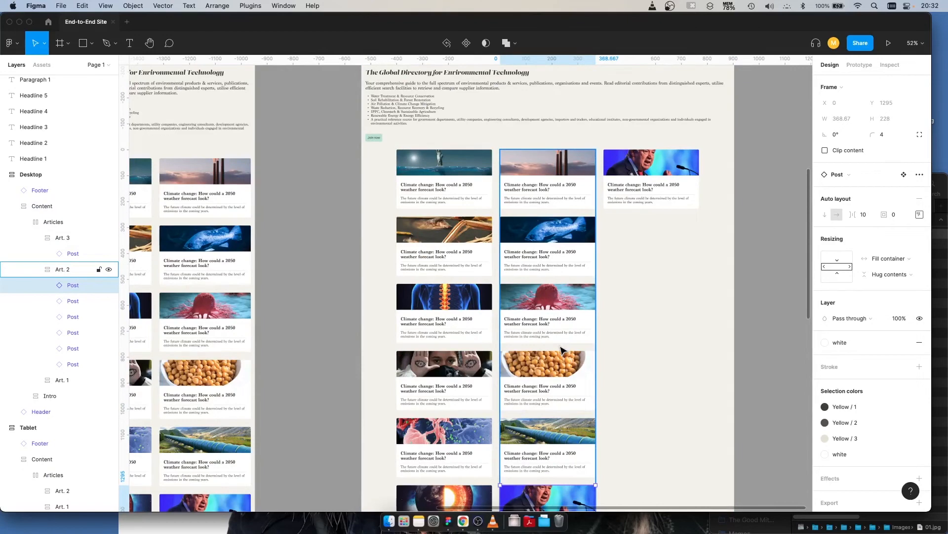
{"action": "key", "text": "Escape"}
{"action": "scroll", "coordinate": [567, 282], "scroll_direction": "up", "scroll_amount": 1}
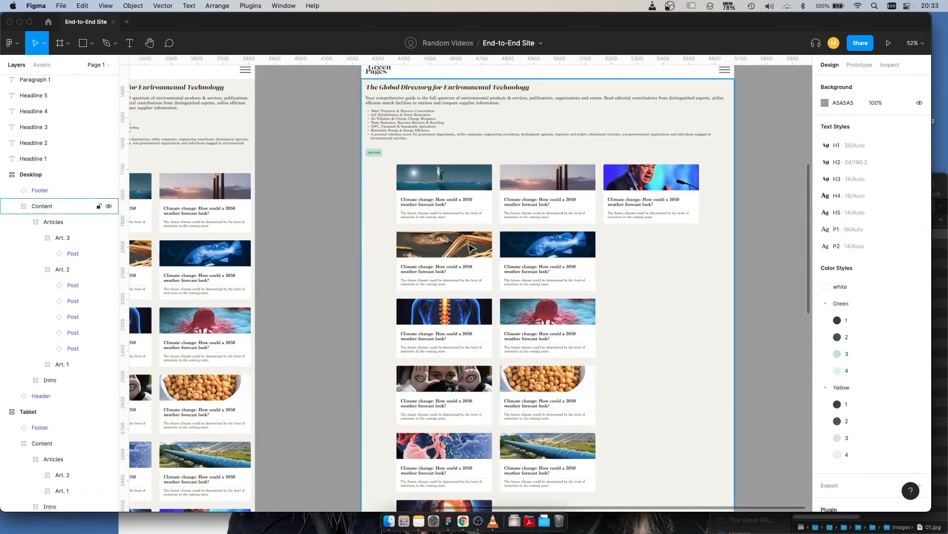
Step: Move the last three posts of Art. 2 to the start of Art. 3, above the speaker post
{"action": "left_click", "coordinate": [553, 444]}
{"action": "double_click", "coordinate": [552, 445]}
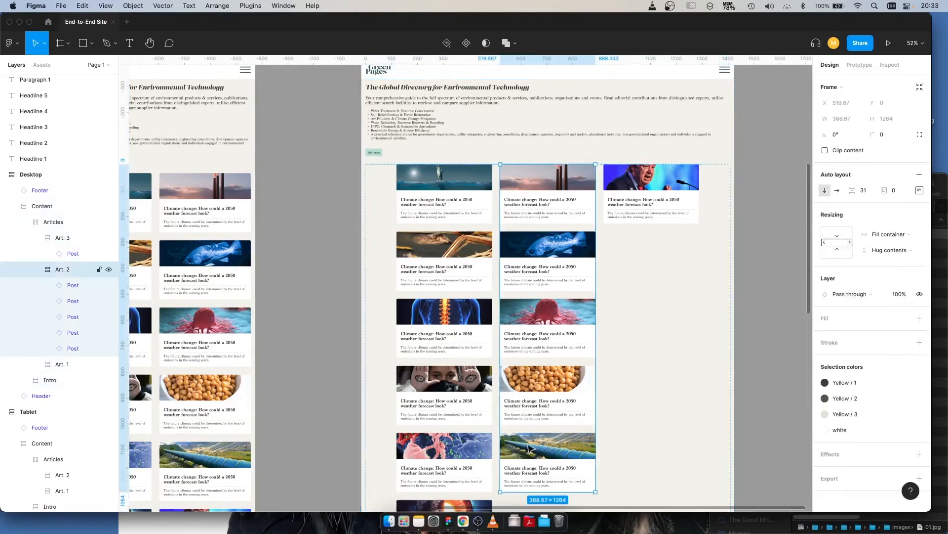
{"action": "double_click", "coordinate": [552, 443]}
{"action": "left_click", "coordinate": [551, 402], "text": "shift"}
{"action": "left_click", "coordinate": [545, 327], "text": "shift"}
{"action": "left_click_drag", "start_coordinate": [546, 328], "coordinate": [655, 181]}
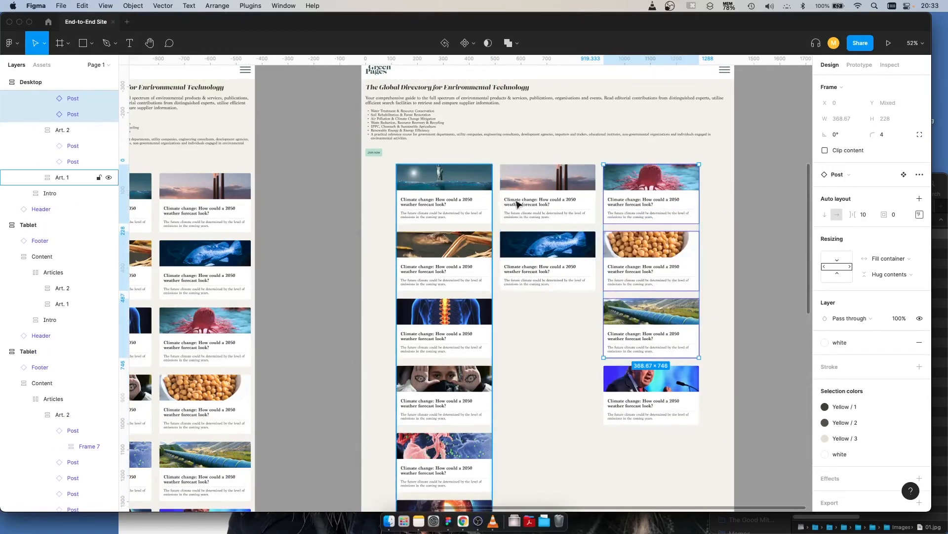
Step: Move the last two posts of Art. 1 to the start of Art. 2 in the Desktop layout
{"action": "scroll", "coordinate": [462, 332], "scroll_direction": "down", "scroll_amount": 3}
{"action": "left_click", "coordinate": [439, 439]}
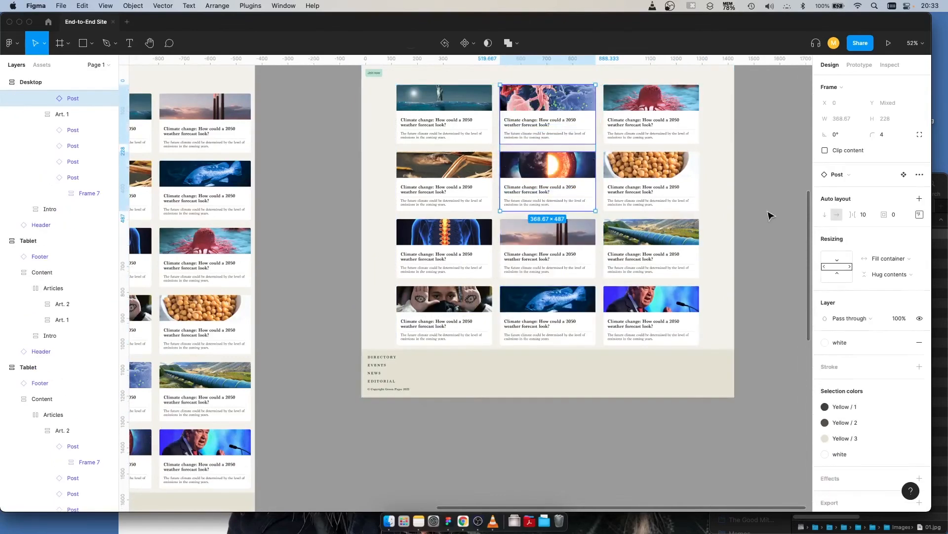
{"action": "left_click", "coordinate": [771, 216]}
Step: Set the left and right padding of the Desktop layout's Intro frame to 120 each
{"action": "scroll", "coordinate": [763, 218], "scroll_direction": "up", "scroll_amount": 5}
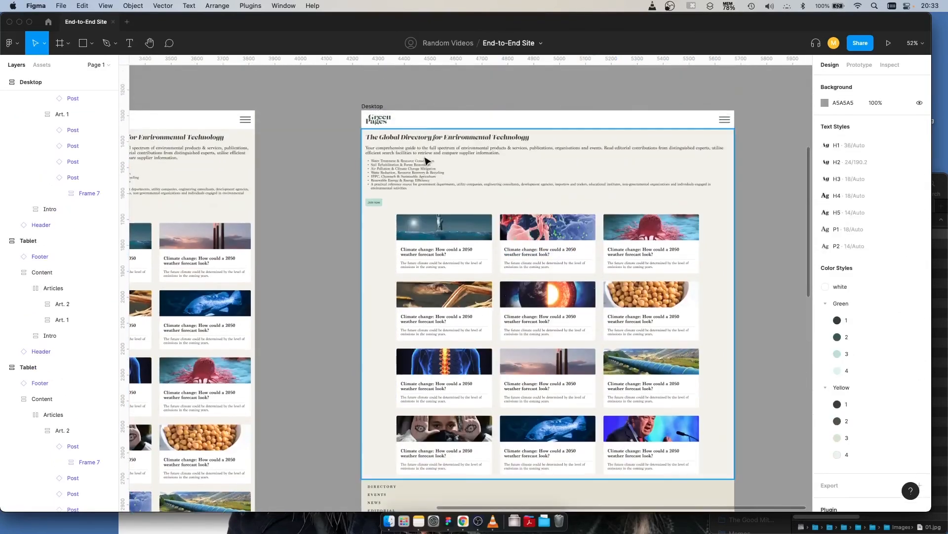
{"action": "left_click", "coordinate": [427, 161]}
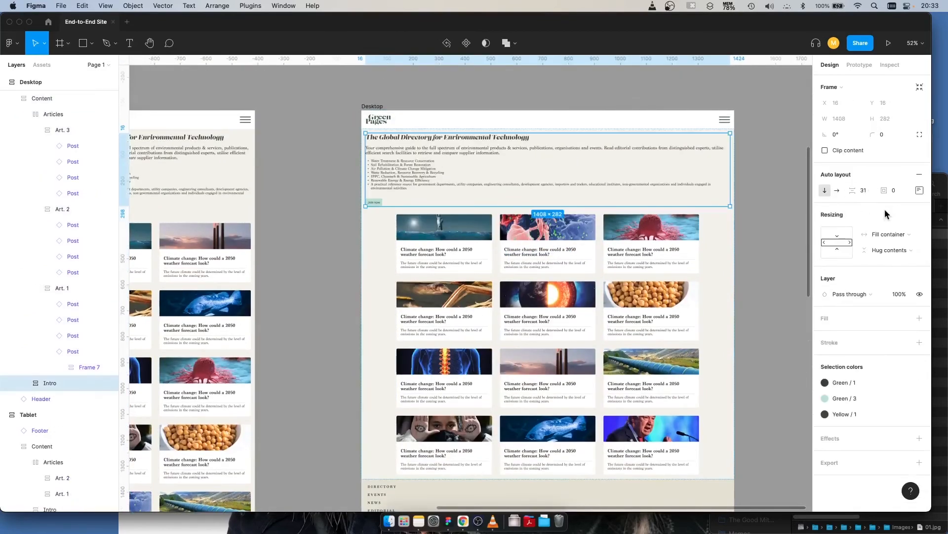
{"action": "left_click", "coordinate": [920, 190]}
{"action": "left_click", "coordinate": [858, 233]}
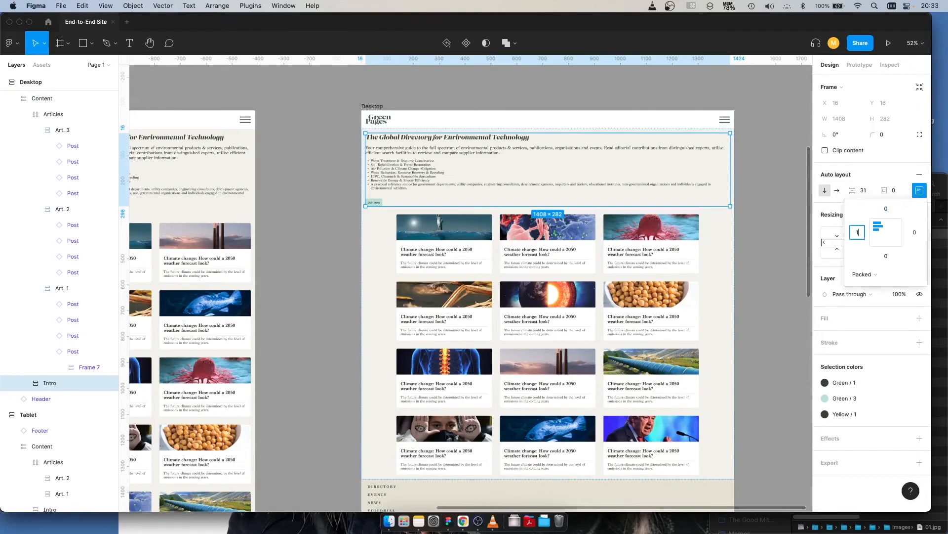
{"action": "type", "text": "120"}
{"action": "left_click", "coordinate": [920, 232]}
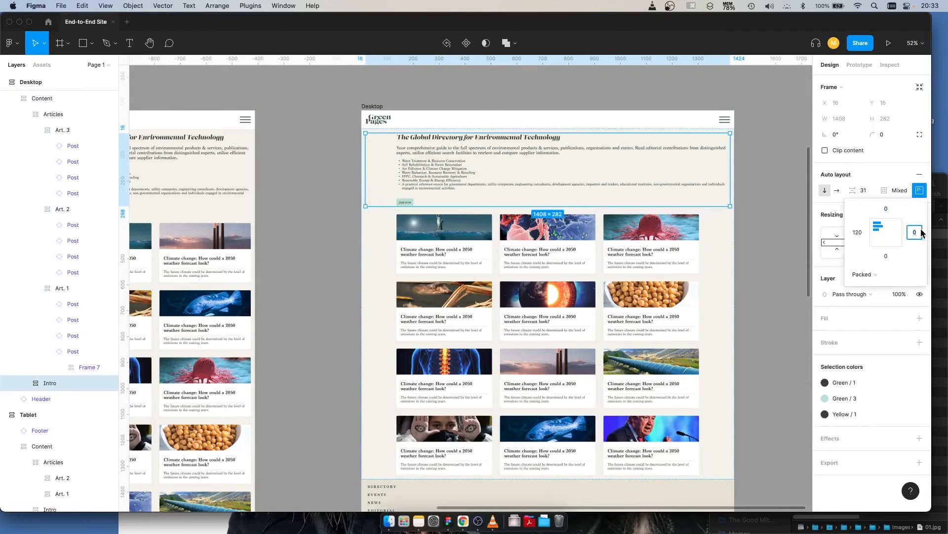
{"action": "type", "text": "120"}
{"action": "key", "text": "Return"}
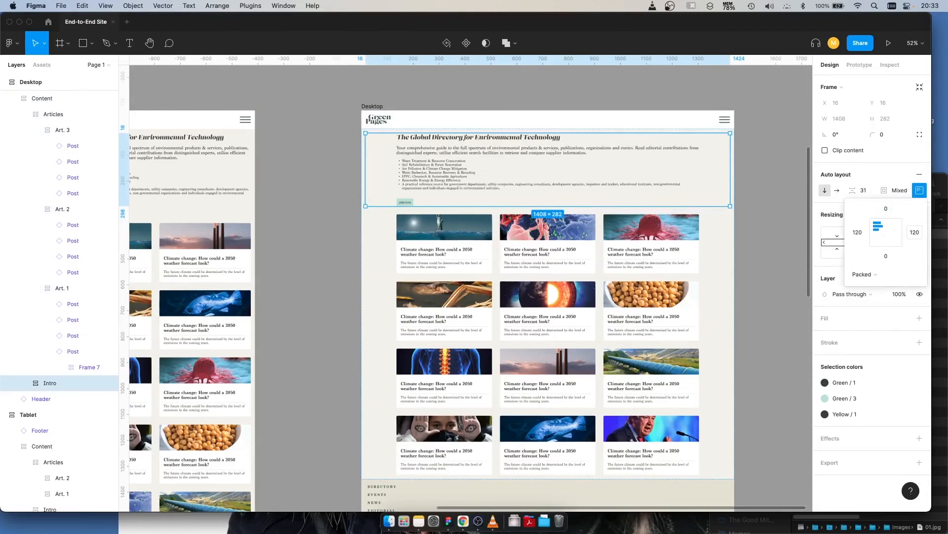
Step: Set the top padding of the Desktop layout's Intro frame to 80
{"action": "left_click", "coordinate": [773, 150]}
{"action": "double_click", "coordinate": [480, 171]}
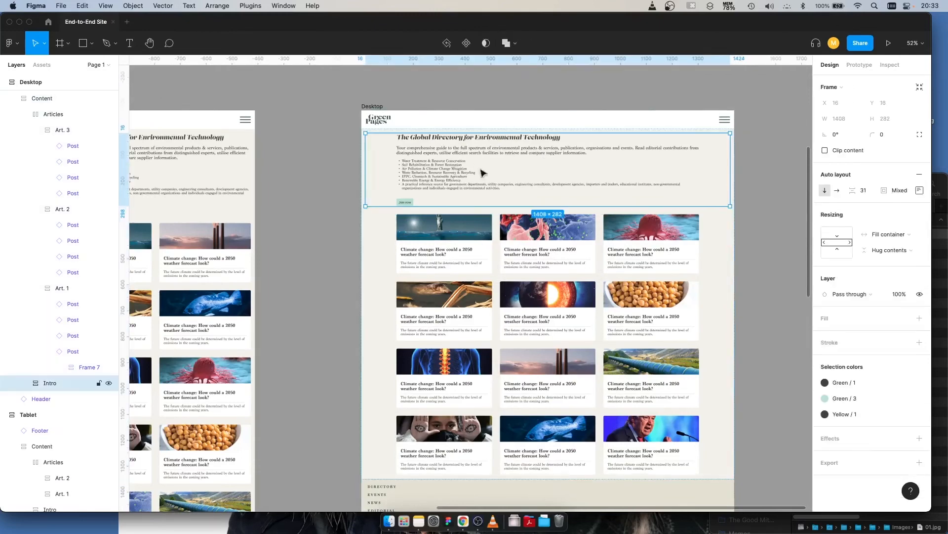
{"action": "left_click", "coordinate": [920, 193]}
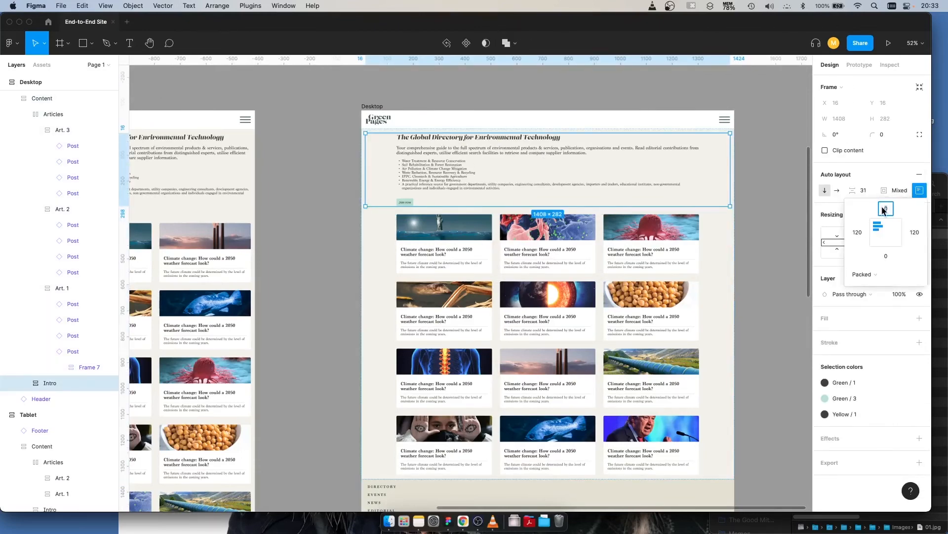
{"action": "type", "text": "100"}
{"action": "key", "text": "Return"}
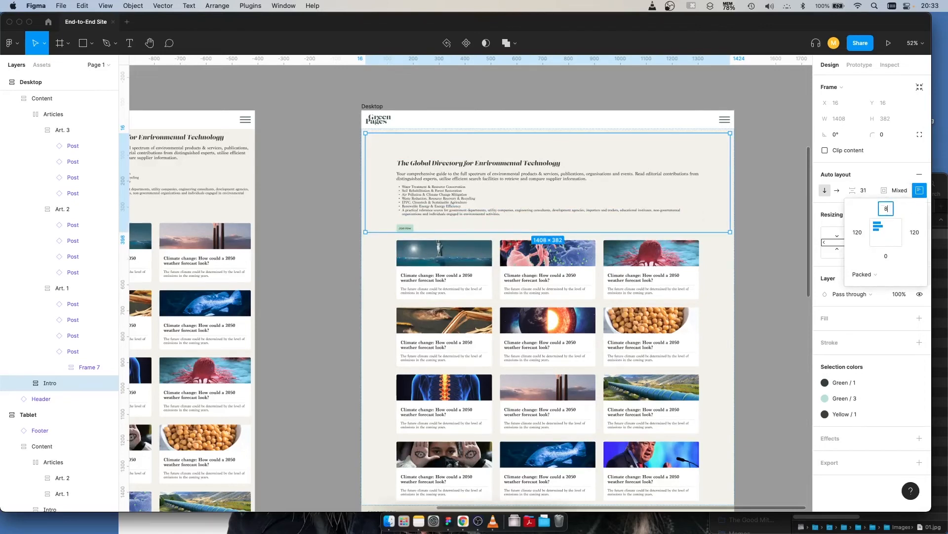
{"action": "type", "text": "800"}
{"action": "key", "text": "BackSpace"}
{"action": "key", "text": "Return"}
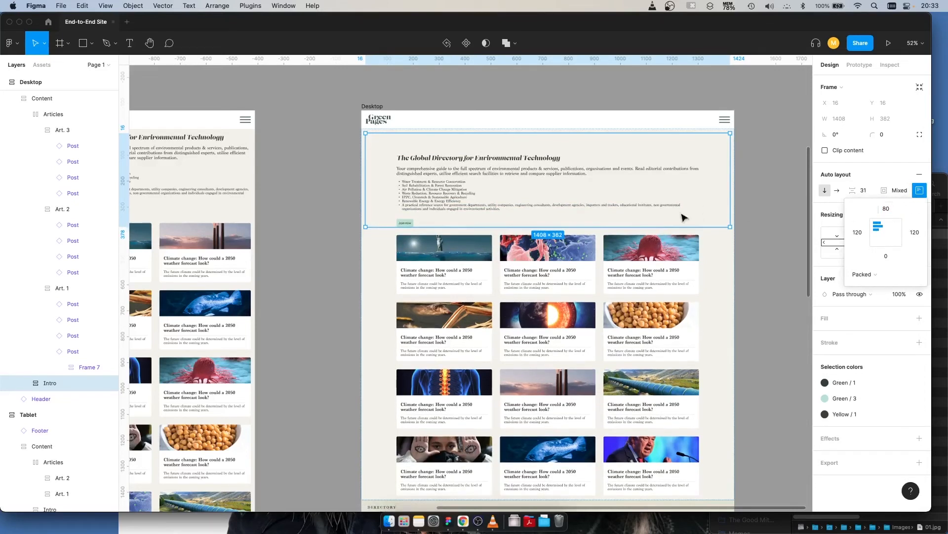
Step: Set the padding of the Intro frame in the Tablet layout nearest the Desktop to 32 on all sides
{"action": "left_click", "coordinate": [307, 322]}
{"action": "left_click_drag", "start_coordinate": [306, 321], "coordinate": [513, 241]}
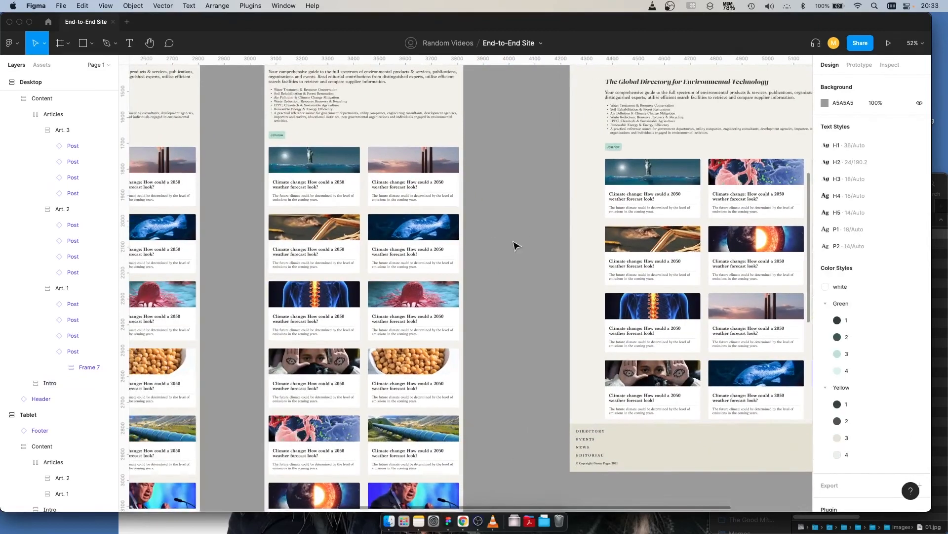
{"action": "left_click_drag", "start_coordinate": [513, 132], "coordinate": [553, 213]}
{"action": "left_click", "coordinate": [422, 176]}
{"action": "left_click", "coordinate": [421, 176]}
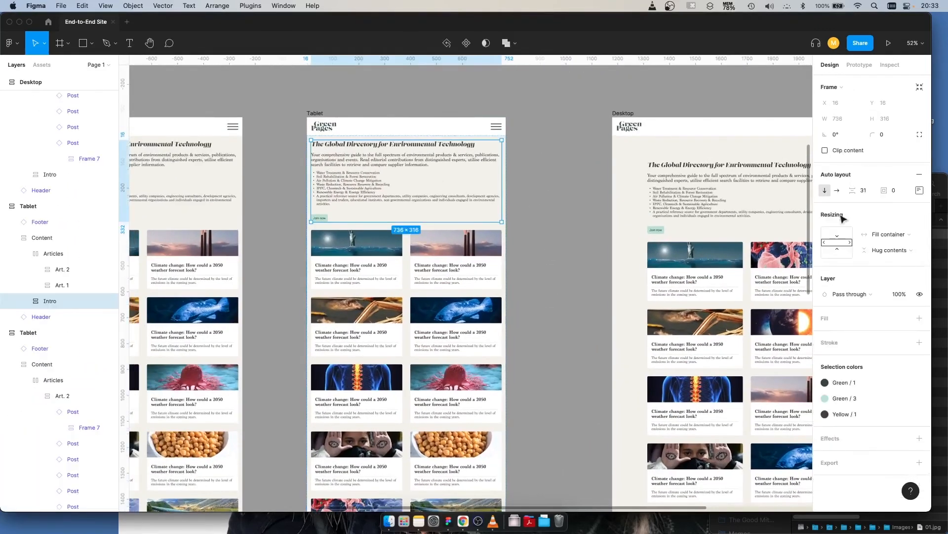
{"action": "left_click", "coordinate": [897, 191]}
{"action": "type", "text": "32"}
{"action": "key", "text": "Return"}
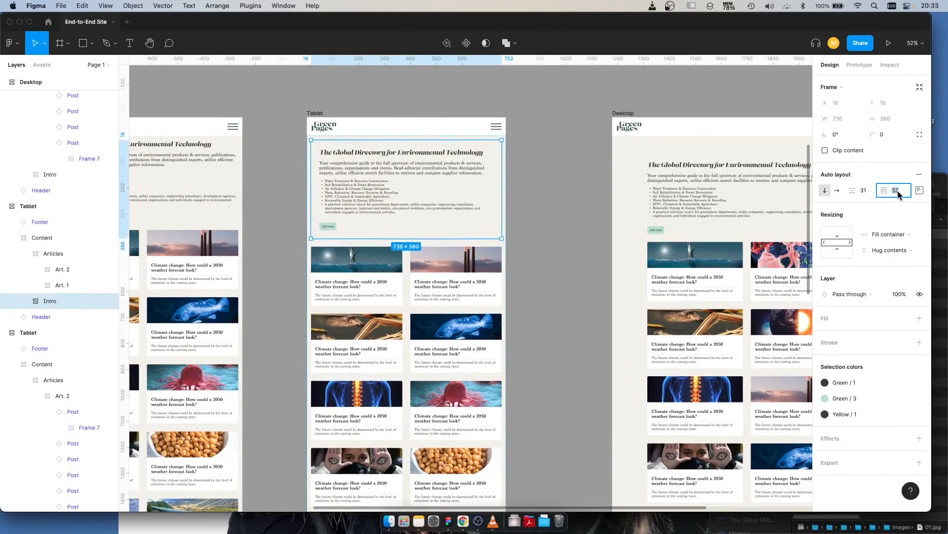
Step: Set the padding of the same Tablet layout's Articles frame to 32 on all sides
{"action": "left_click", "coordinate": [519, 212]}
{"action": "scroll", "coordinate": [519, 212], "scroll_direction": "left", "scroll_amount": 4}
{"action": "left_click", "coordinate": [491, 265]}
{"action": "left_click", "coordinate": [482, 270]}
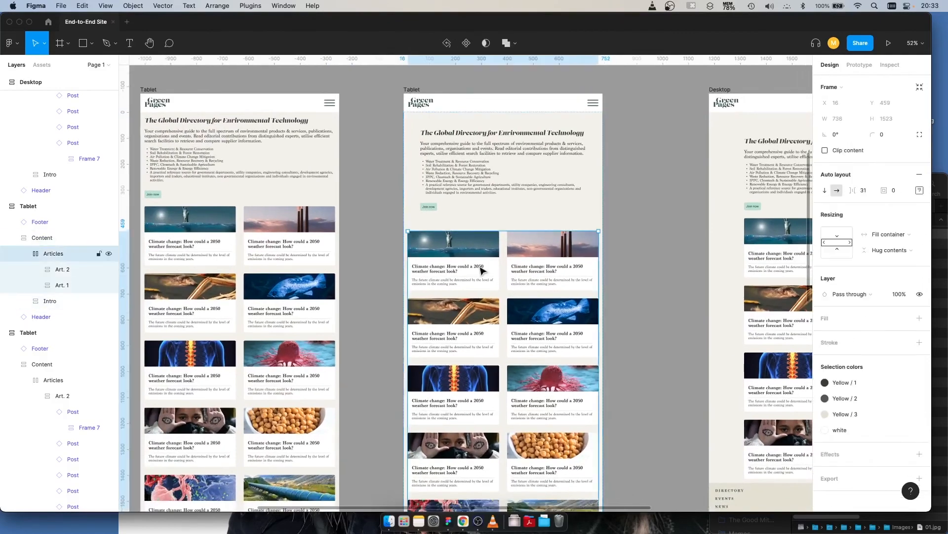
{"action": "left_click", "coordinate": [894, 191]}
{"action": "type", "text": "32"}
{"action": "key", "text": "Return"}
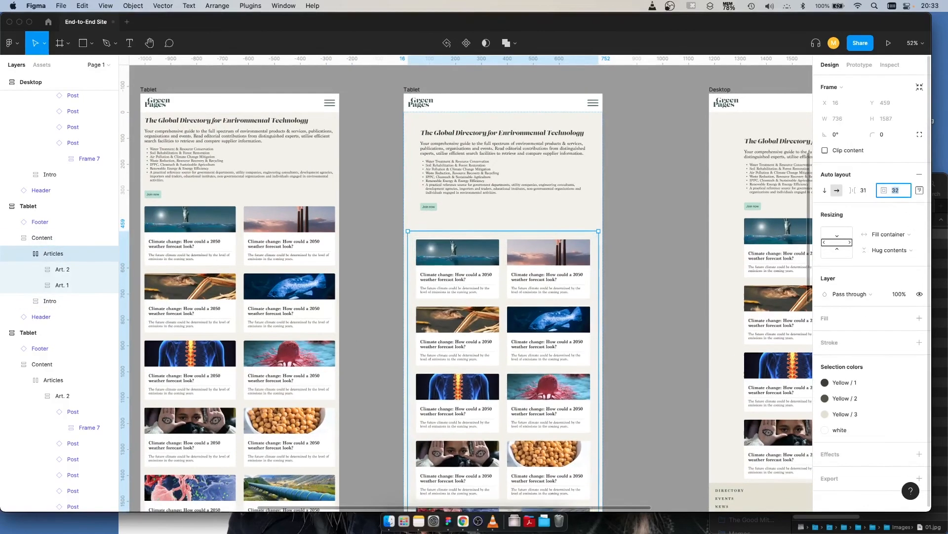
Step: Delete the older Tablet frame that sits between the Mobile frame and the newly padded Tablet frame
{"action": "left_click", "coordinate": [645, 231]}
{"action": "scroll", "coordinate": [691, 257], "scroll_direction": "left", "scroll_amount": 8}
{"action": "left_click", "coordinate": [433, 289]}
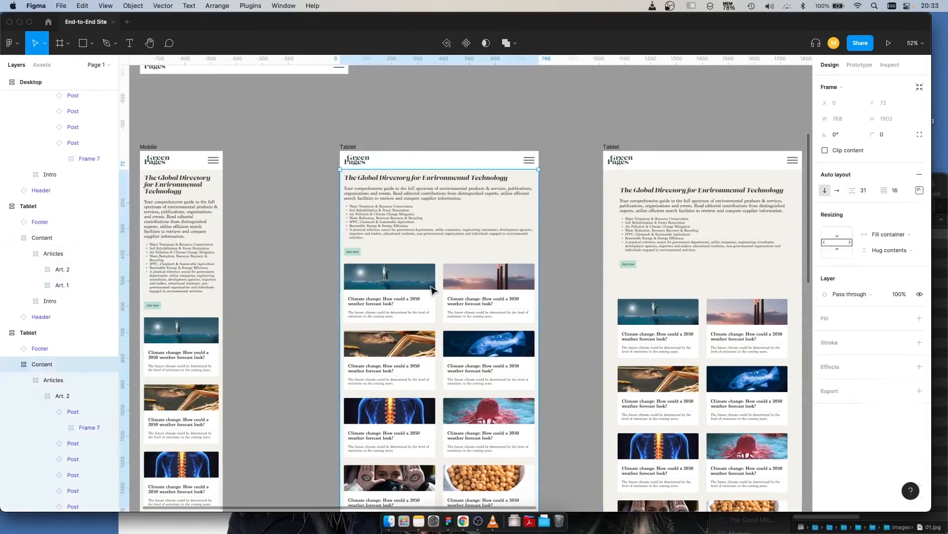
{"action": "left_click", "coordinate": [642, 130]}
{"action": "left_click_drag", "start_coordinate": [646, 131], "coordinate": [515, 112]}
{"action": "left_click", "coordinate": [233, 121]}
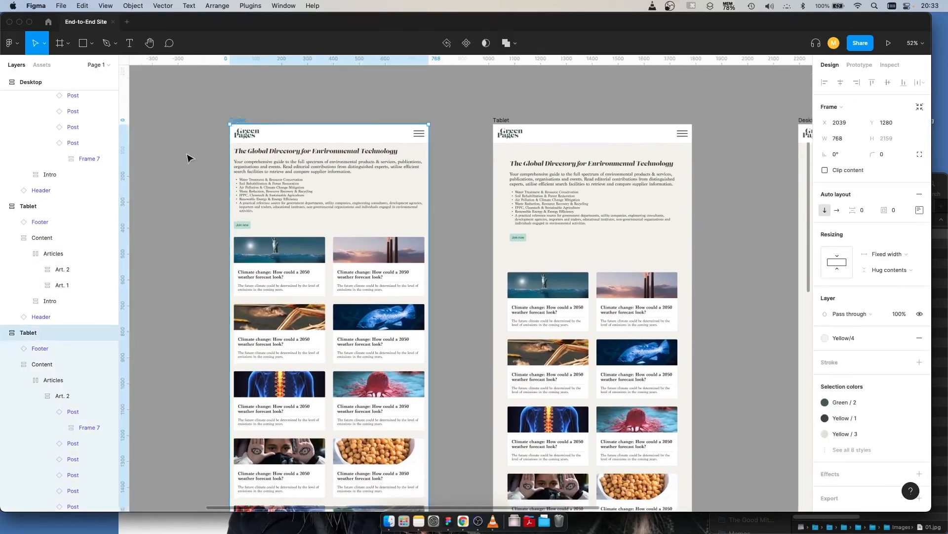
{"action": "key", "text": "Delete"}
Step: Move the Mobile frame to X 2688 and the Desktop frame to X 3915, close on either side of the Tablet frame
{"action": "scroll", "coordinate": [227, 160], "scroll_direction": "left", "scroll_amount": 10}
{"action": "left_click_drag", "start_coordinate": [347, 128], "coordinate": [714, 128]}
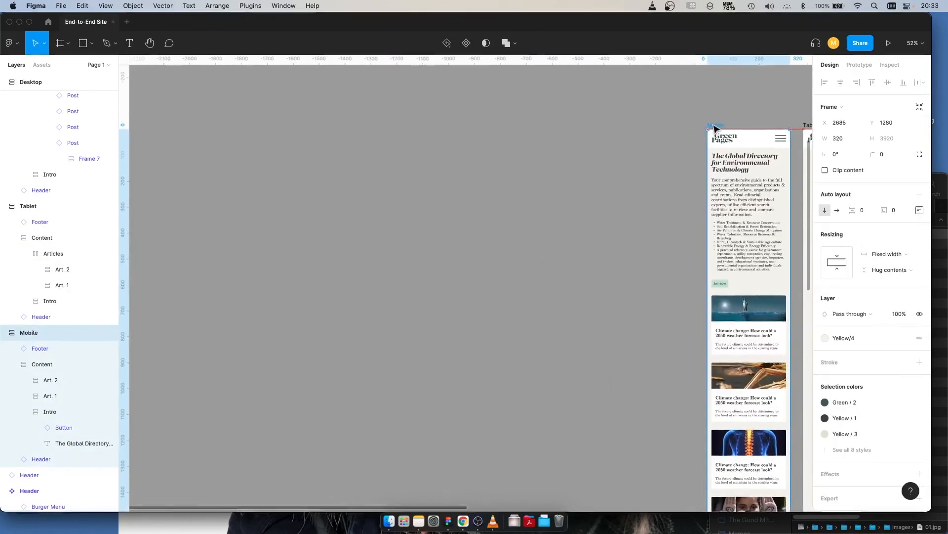
{"action": "scroll", "coordinate": [637, 194], "scroll_direction": "right", "scroll_amount": 8}
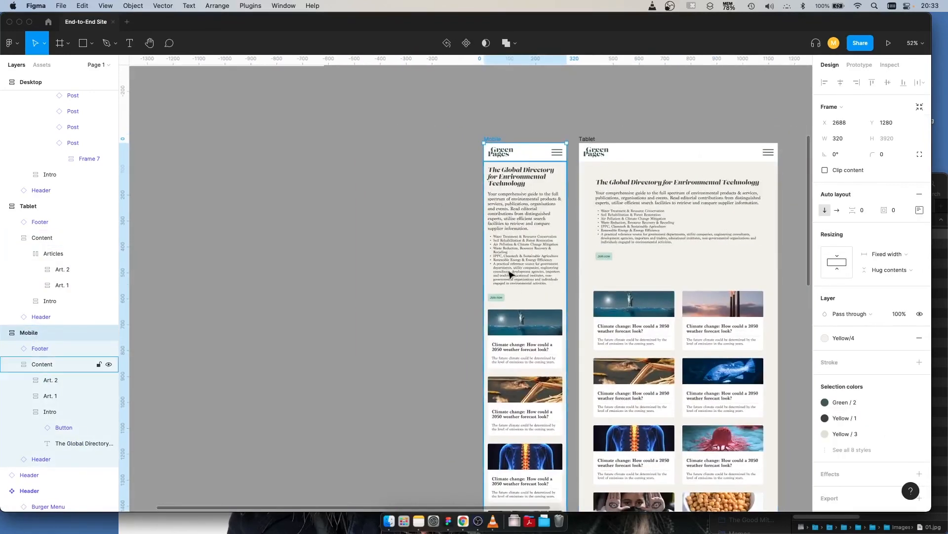
{"action": "scroll", "coordinate": [463, 291], "scroll_direction": "right", "scroll_amount": 10}
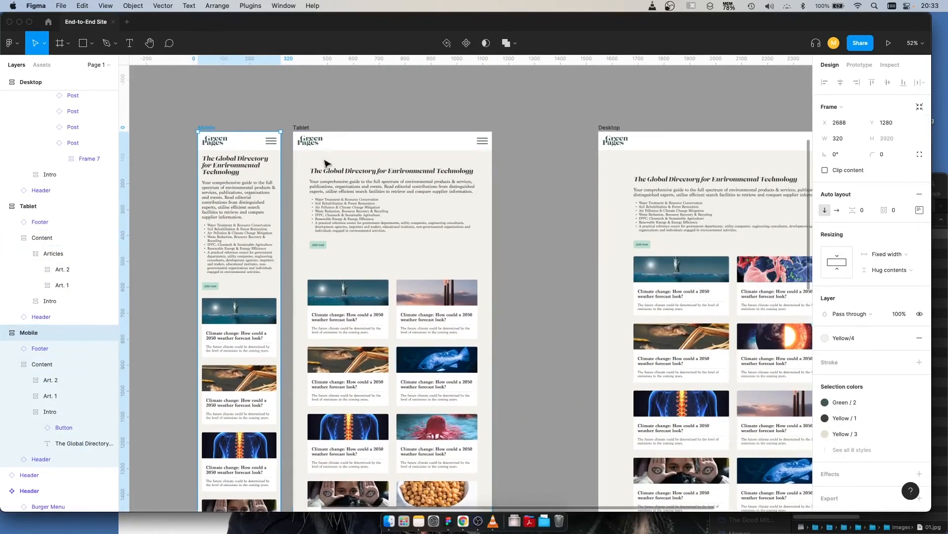
{"action": "left_click_drag", "start_coordinate": [611, 128], "coordinate": [532, 131]}
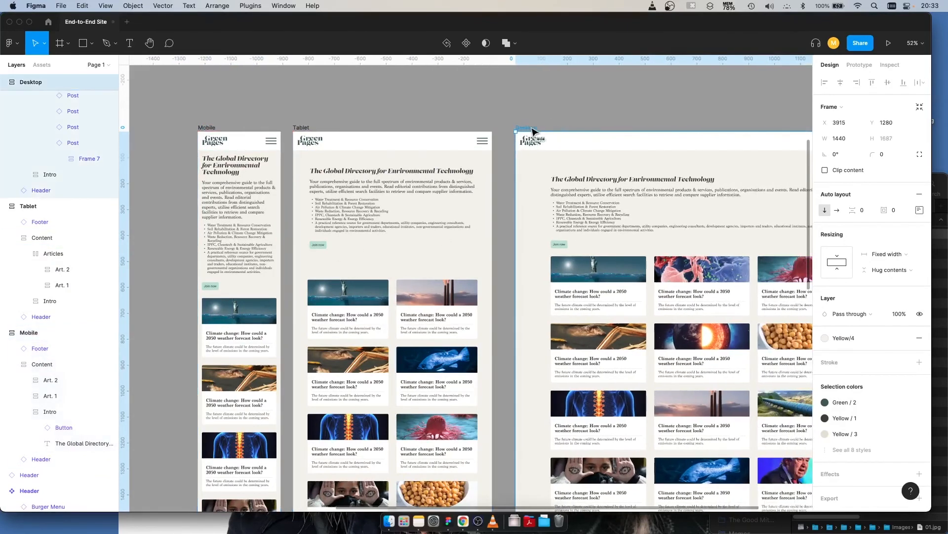
Step: Duplicate the Desktop frame to its right at X 5844 and set the copy's width to 1920
{"action": "scroll", "coordinate": [417, 87], "scroll_direction": "right", "scroll_amount": 8}
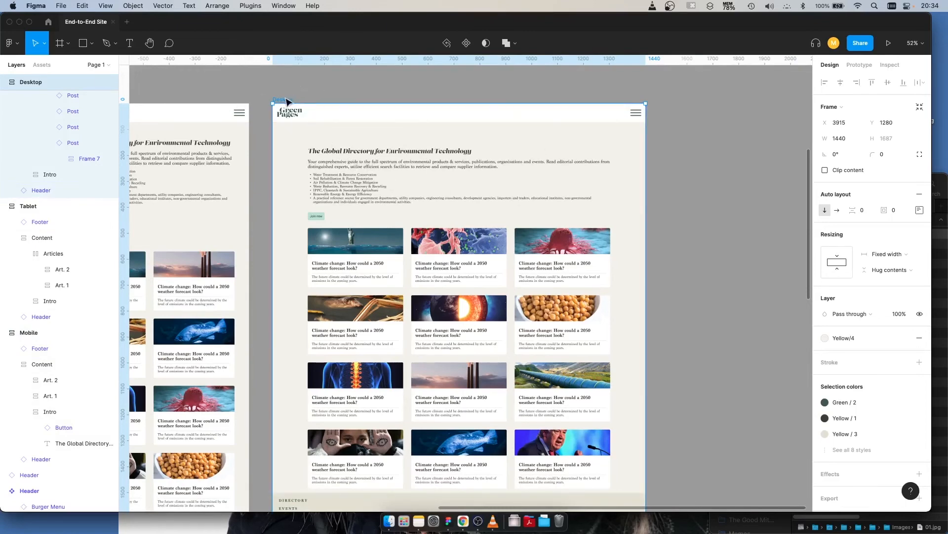
{"action": "scroll", "coordinate": [285, 100], "scroll_direction": "down", "scroll_amount": 2}
{"action": "scroll", "coordinate": [285, 101], "scroll_direction": "down", "scroll_amount": 3}
{"action": "left_click_drag", "start_coordinate": [290, 97], "coordinate": [529, 98]}
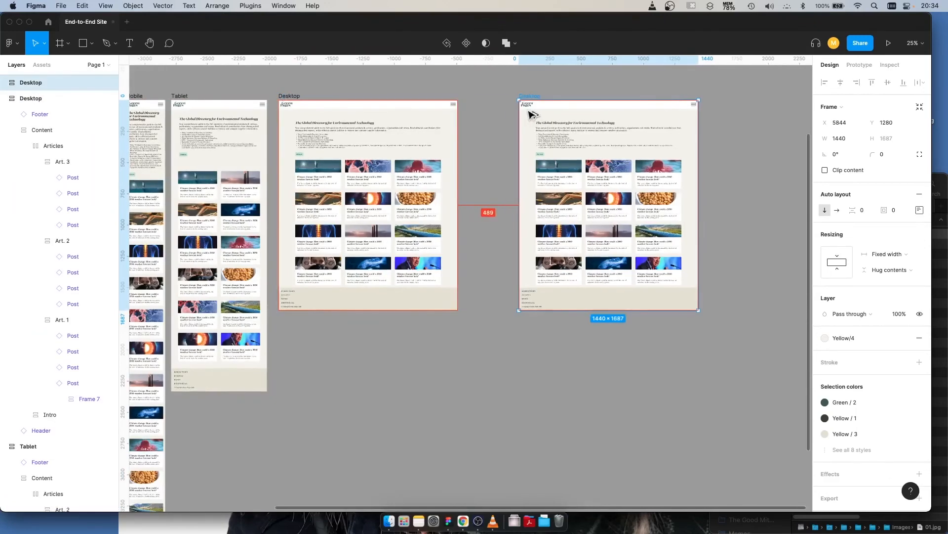
{"action": "left_click", "coordinate": [838, 138]}
{"action": "type", "text": "19"}
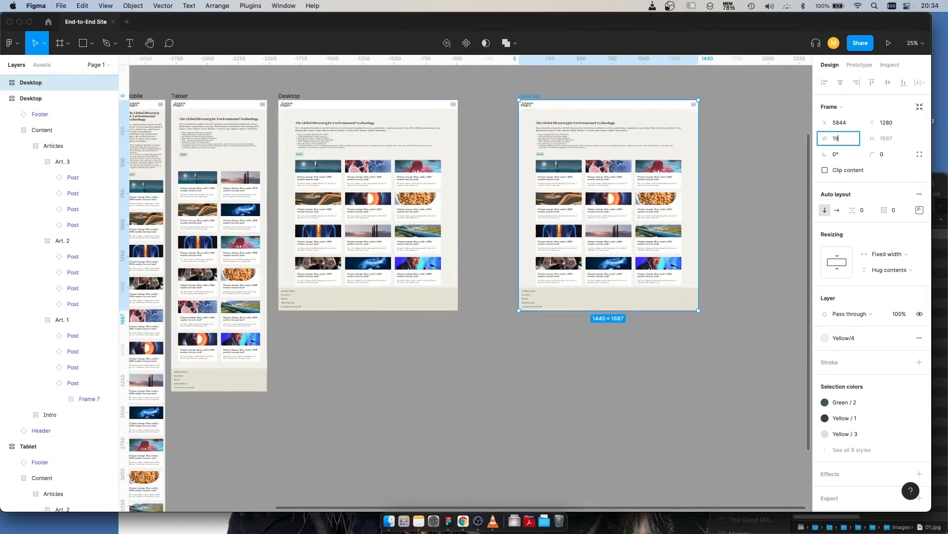
{"action": "type", "text": "20"}
{"action": "key", "text": "Return"}
Step: Narrow the Articles frame of the 1920-wide Desktop copy to about 1442
{"action": "scroll", "coordinate": [515, 240], "scroll_direction": "up", "scroll_amount": 3}
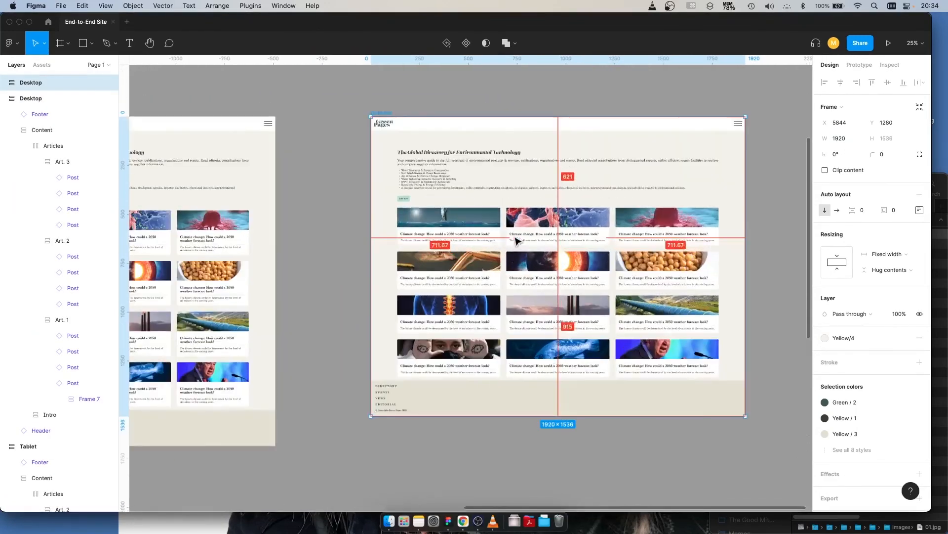
{"action": "double_click", "coordinate": [542, 238]}
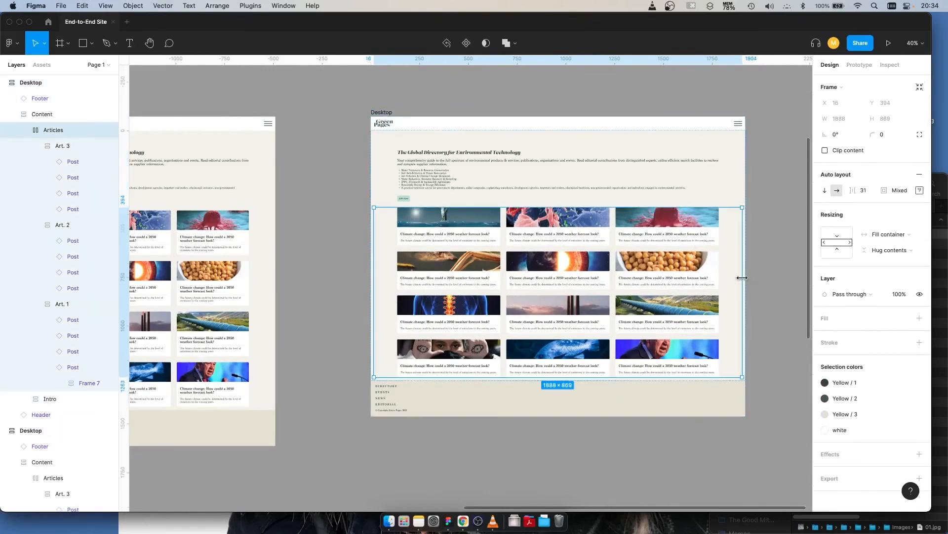
{"action": "left_click_drag", "start_coordinate": [742, 278], "coordinate": [657, 277]}
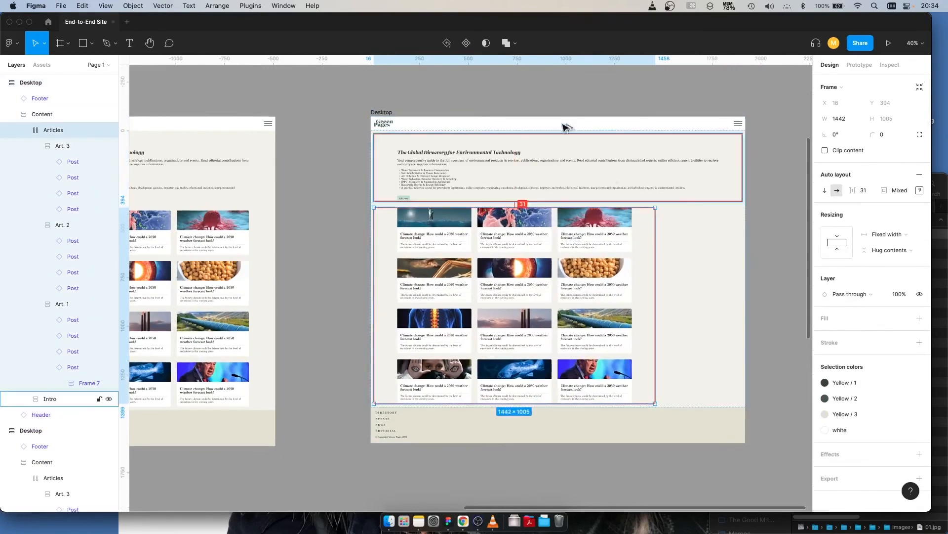
{"action": "left_click", "coordinate": [326, 134]}
{"action": "left_click", "coordinate": [385, 113]}
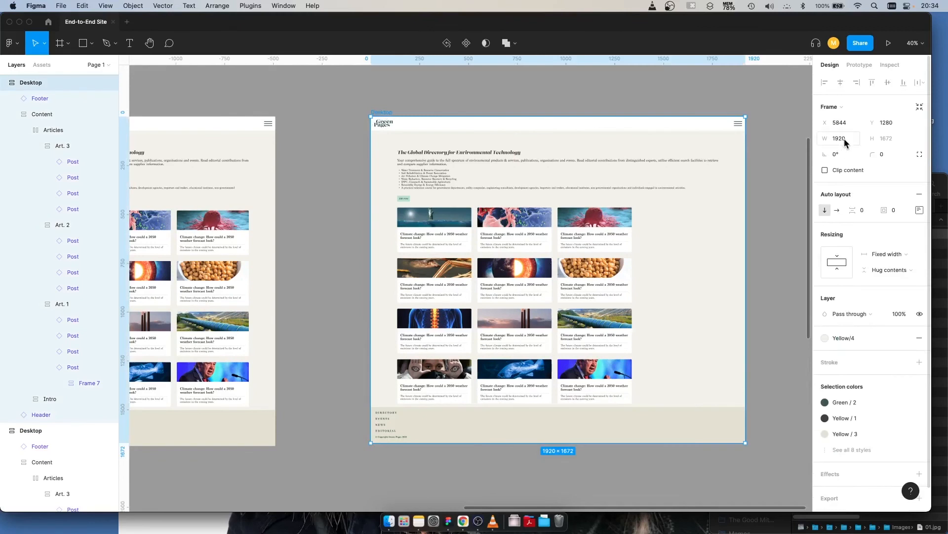
{"action": "left_click", "coordinate": [919, 210]}
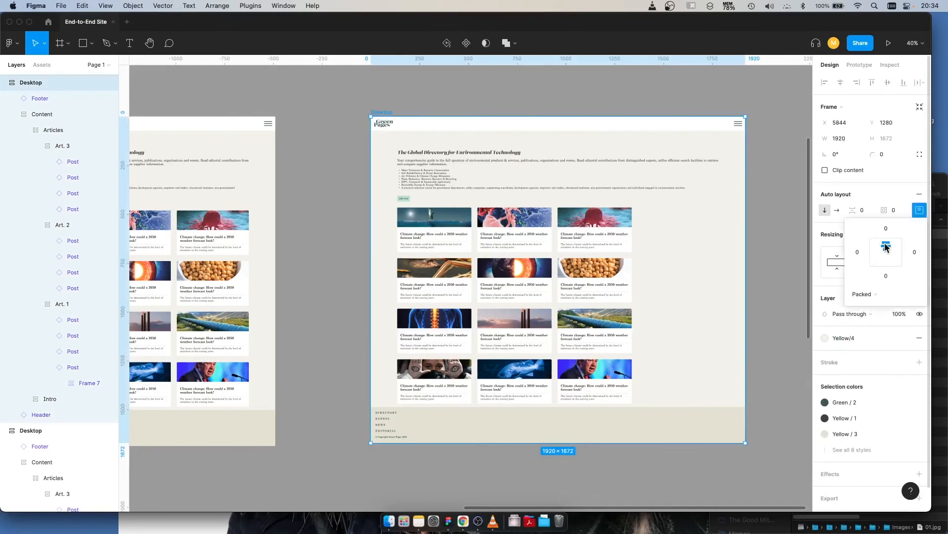
{"action": "double_click", "coordinate": [503, 239]}
{"action": "left_click", "coordinate": [690, 190]}
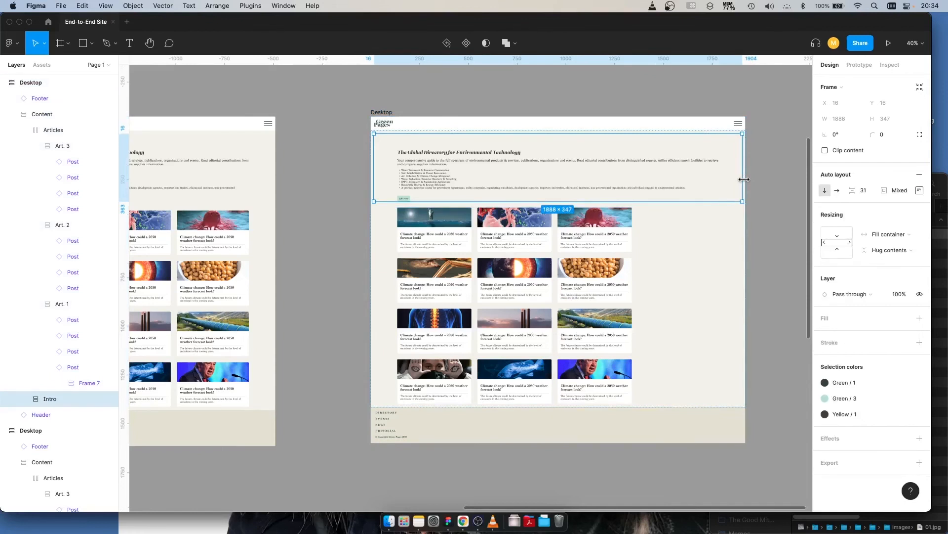
Step: Try a width of 1024 on the Desktop copy's Articles frame, then set it to 1440
{"action": "key", "text": "Tab"}
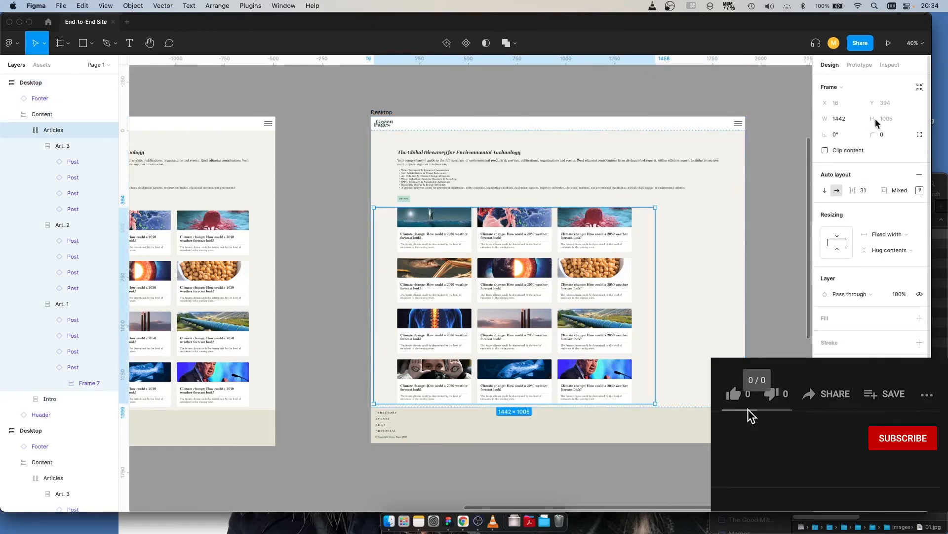
{"action": "left_click", "coordinate": [856, 120]}
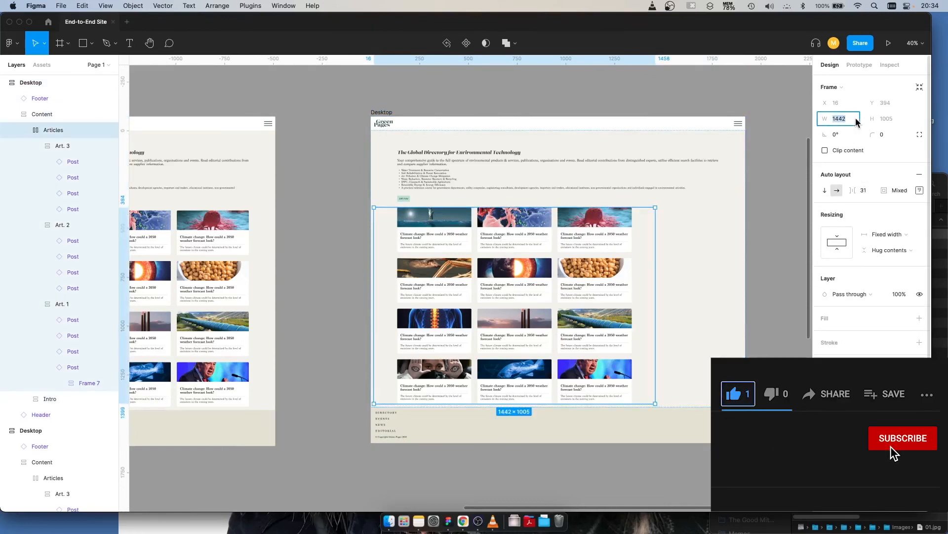
{"action": "type", "text": "1024"}
{"action": "key", "text": "Return"}
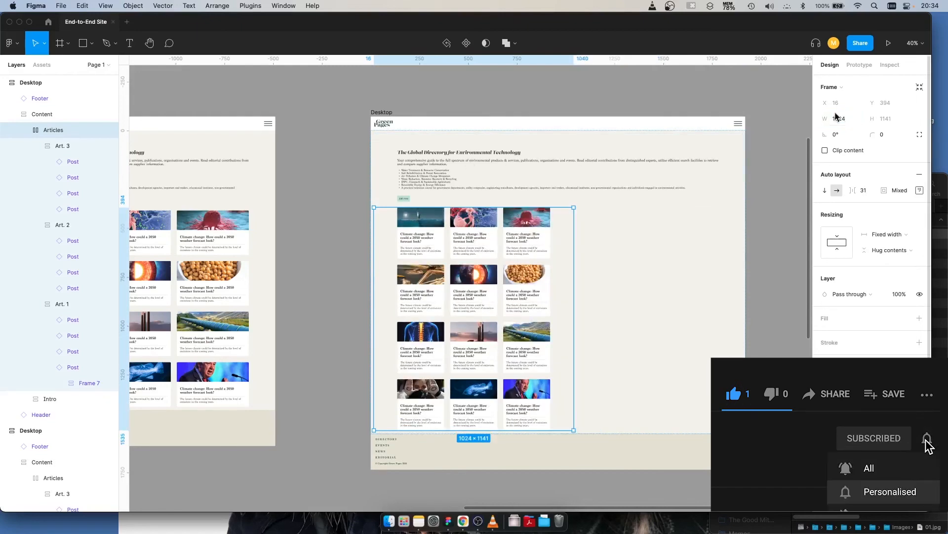
{"action": "left_click", "coordinate": [840, 118]}
{"action": "type", "text": "1"}
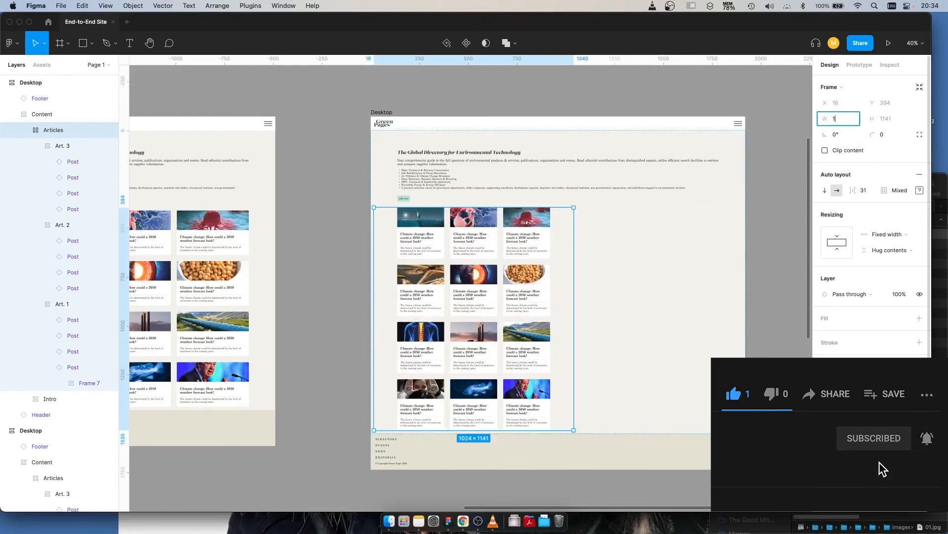
{"action": "type", "text": "440"}
{"action": "key", "text": "Return"}
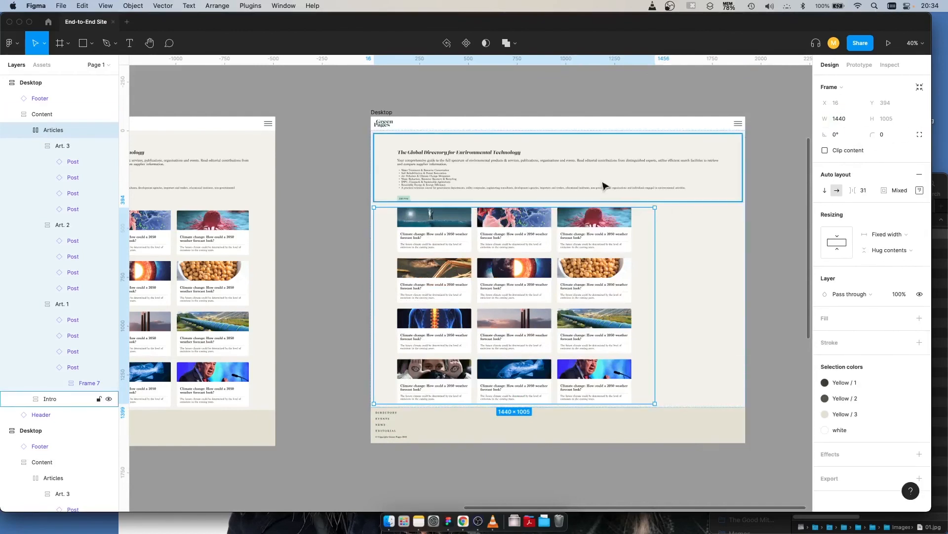
Step: Centre the children of the Desktop copy's Content frame horizontally through its auto layout alignment
{"action": "left_click", "coordinate": [691, 256]}
{"action": "left_click", "coordinate": [920, 191]}
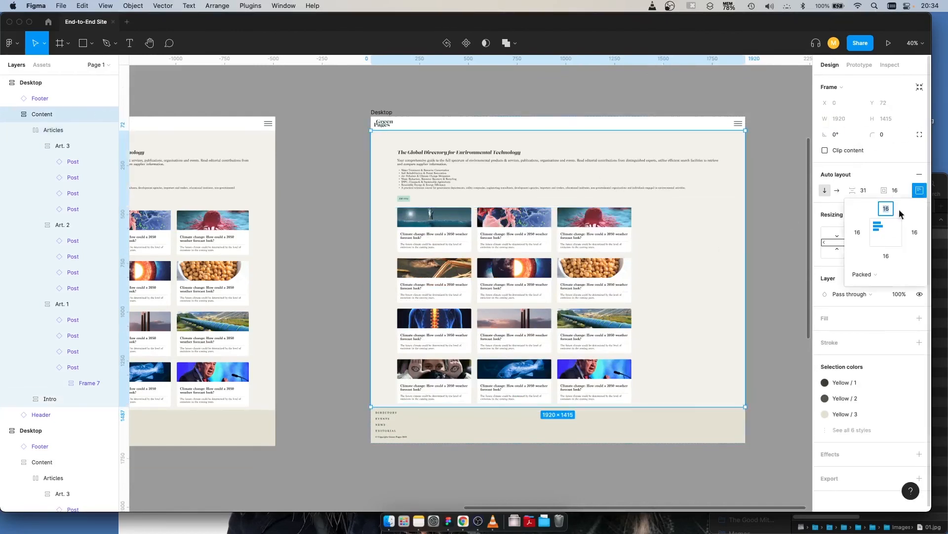
{"action": "left_click", "coordinate": [886, 232]}
Step: Give the Desktop copy's Intro frame a fixed width of 1440 to match the Articles frame
{"action": "left_click", "coordinate": [442, 183]}
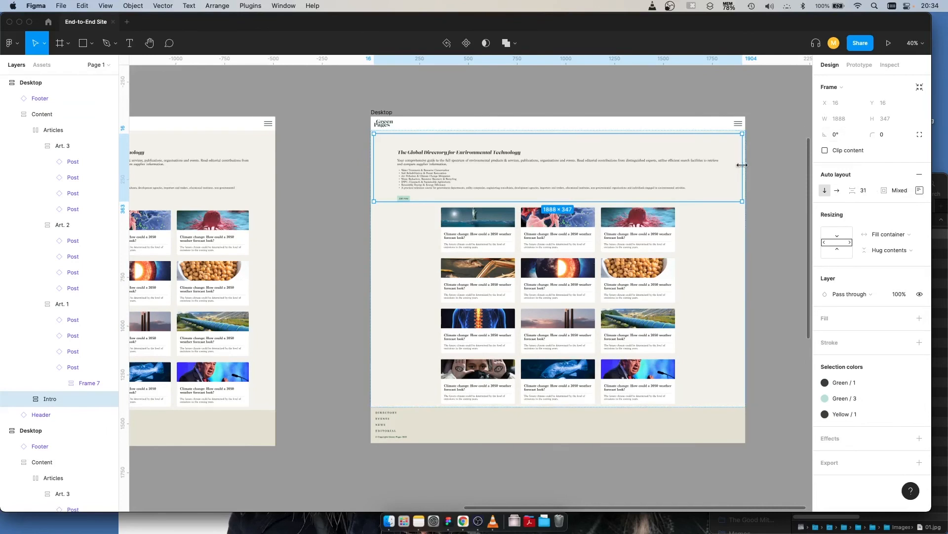
{"action": "left_click_drag", "start_coordinate": [742, 165], "coordinate": [729, 165]}
{"action": "left_click", "coordinate": [849, 119]}
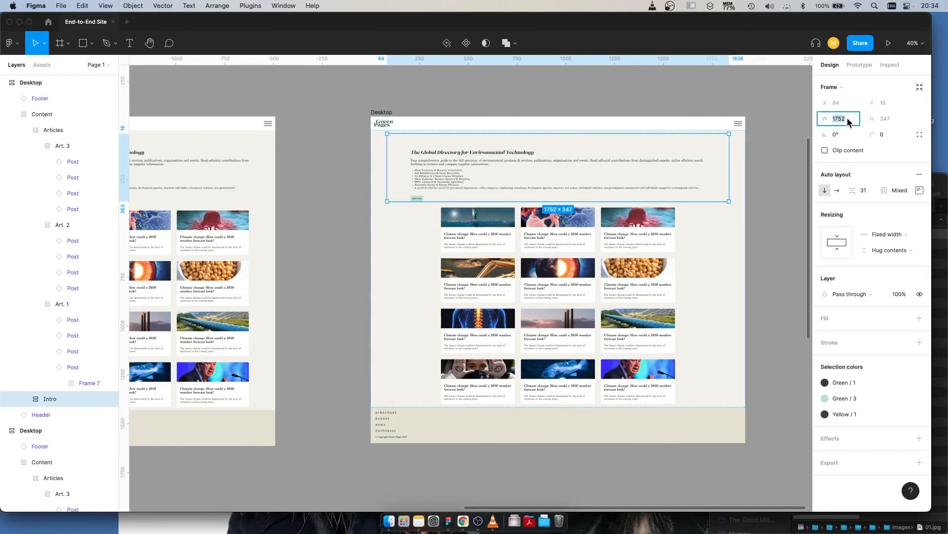
{"action": "type", "text": "102"}
{"action": "key", "text": "Return"}
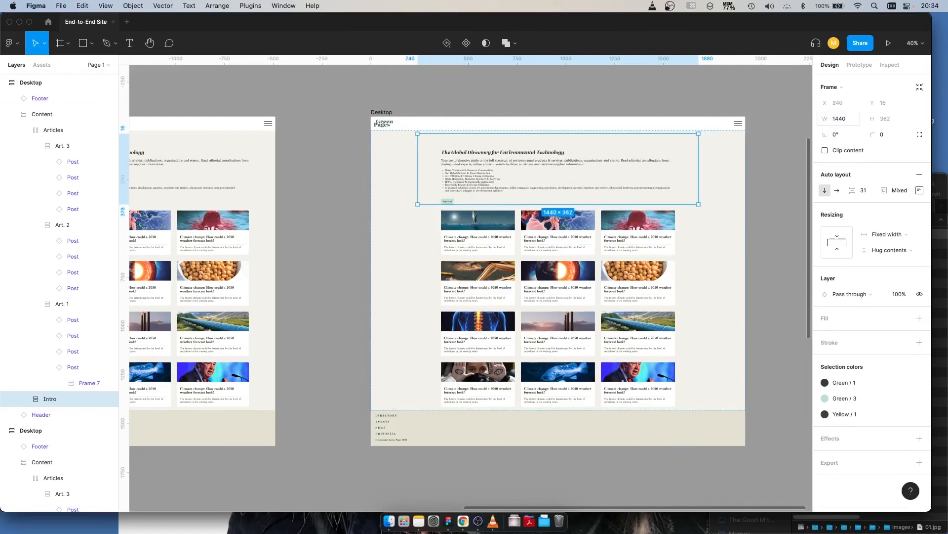
{"action": "left_click", "coordinate": [778, 183]}
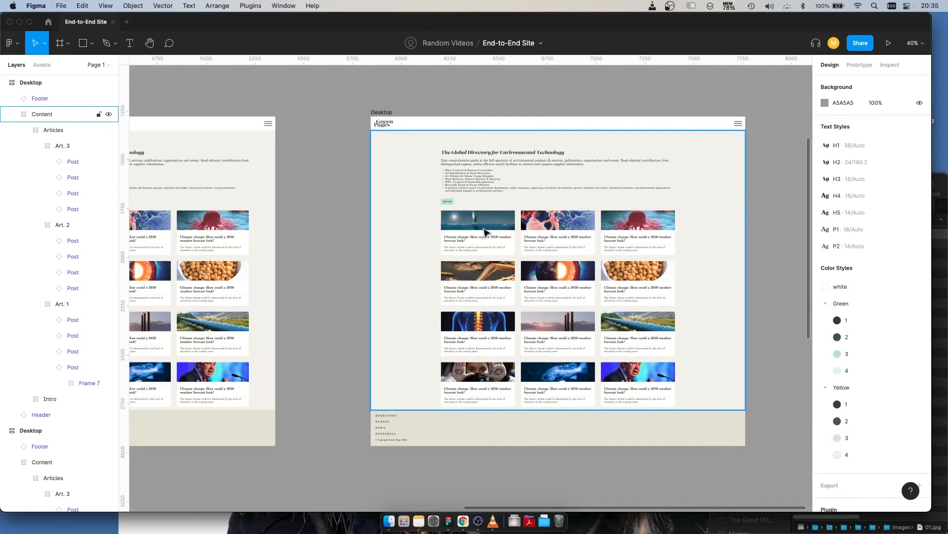
Step: Review the layouts side by side and select the first post of Art. 2 in the 1440-wide Desktop layout
{"action": "scroll", "coordinate": [487, 232], "scroll_direction": "left", "scroll_amount": 2}
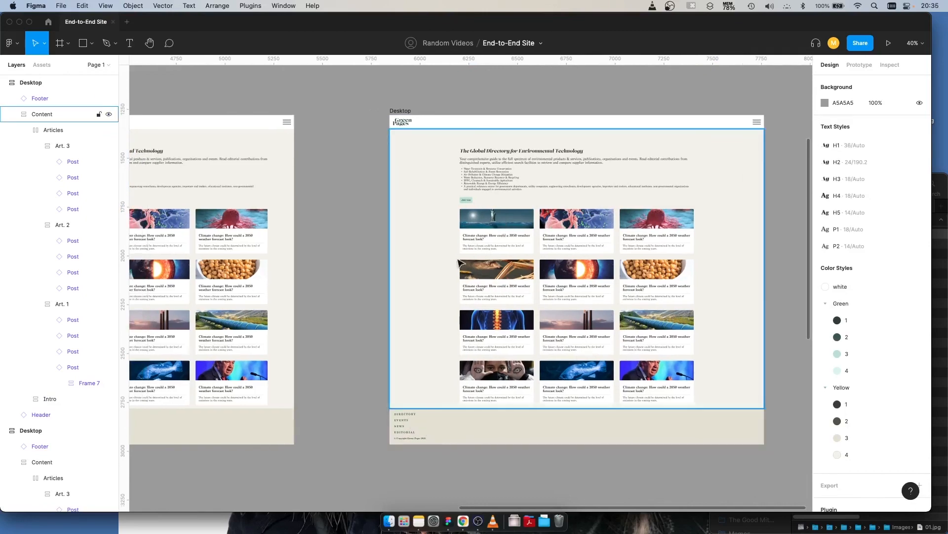
{"action": "scroll", "coordinate": [430, 235], "scroll_direction": "left", "scroll_amount": 15}
{"action": "left_click", "coordinate": [572, 291]}
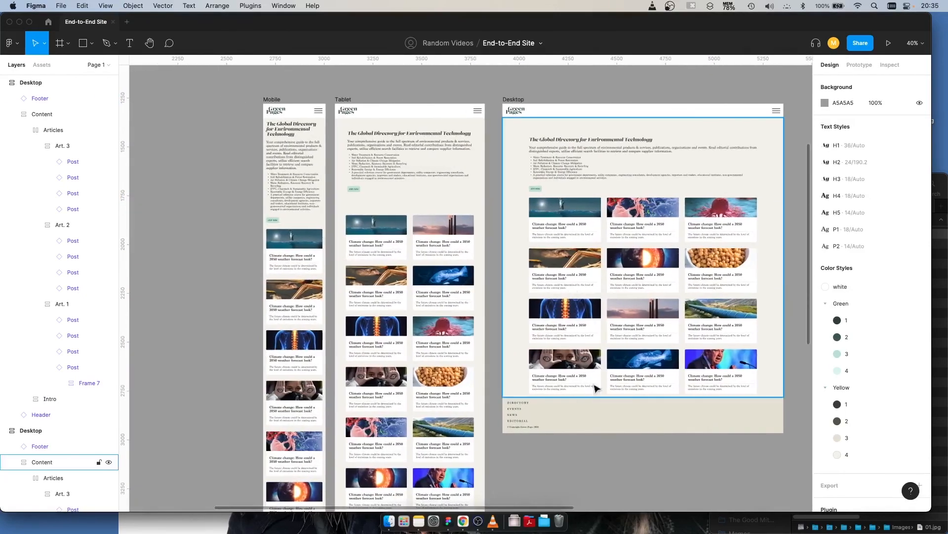
{"action": "scroll", "coordinate": [597, 389], "scroll_direction": "right", "scroll_amount": 3}
{"action": "left_click", "coordinate": [539, 229]}
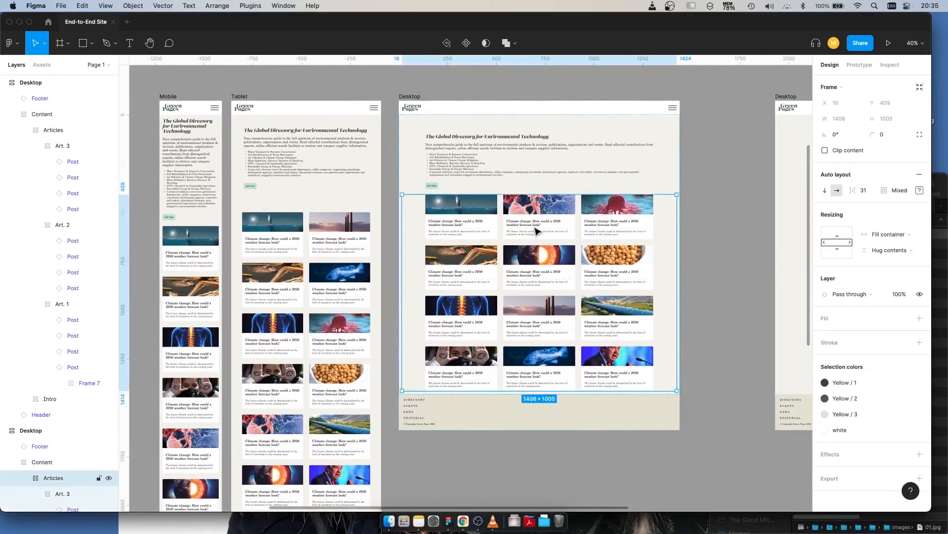
{"action": "left_click", "coordinate": [536, 236]}
{"action": "left_click", "coordinate": [536, 225]}
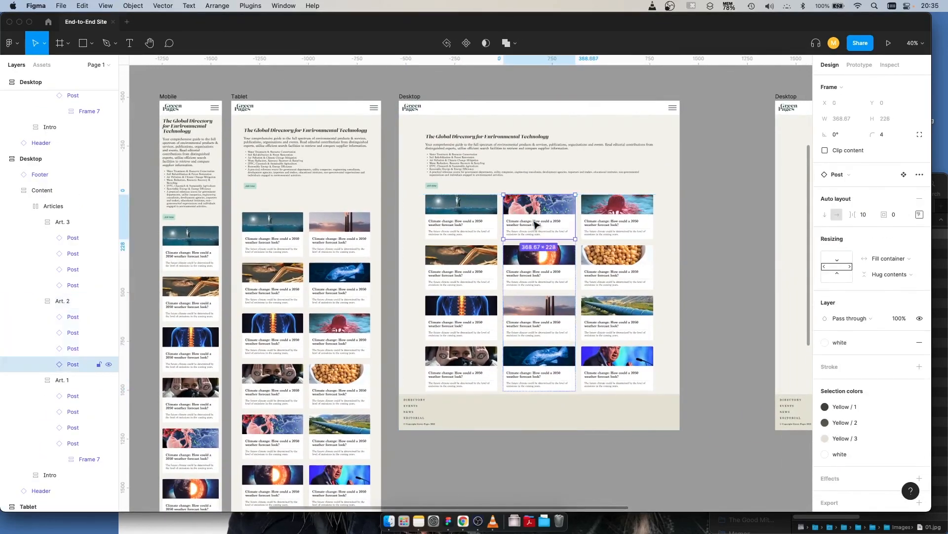